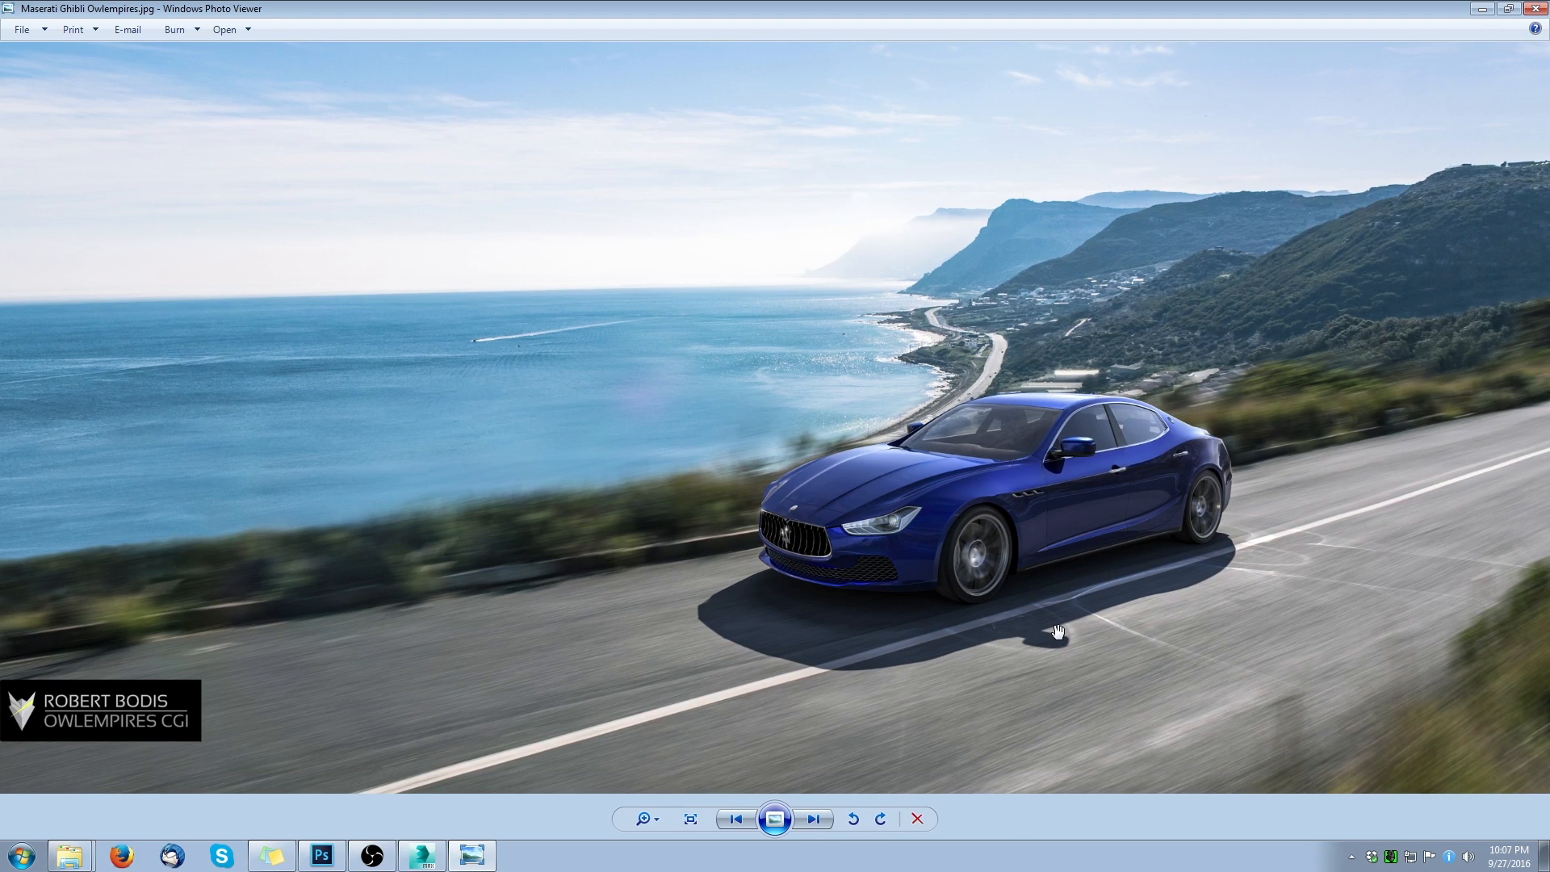
- Examine the finished Maserati Ghibli image up close and in full view
scroll(1058, 632, down, 1)
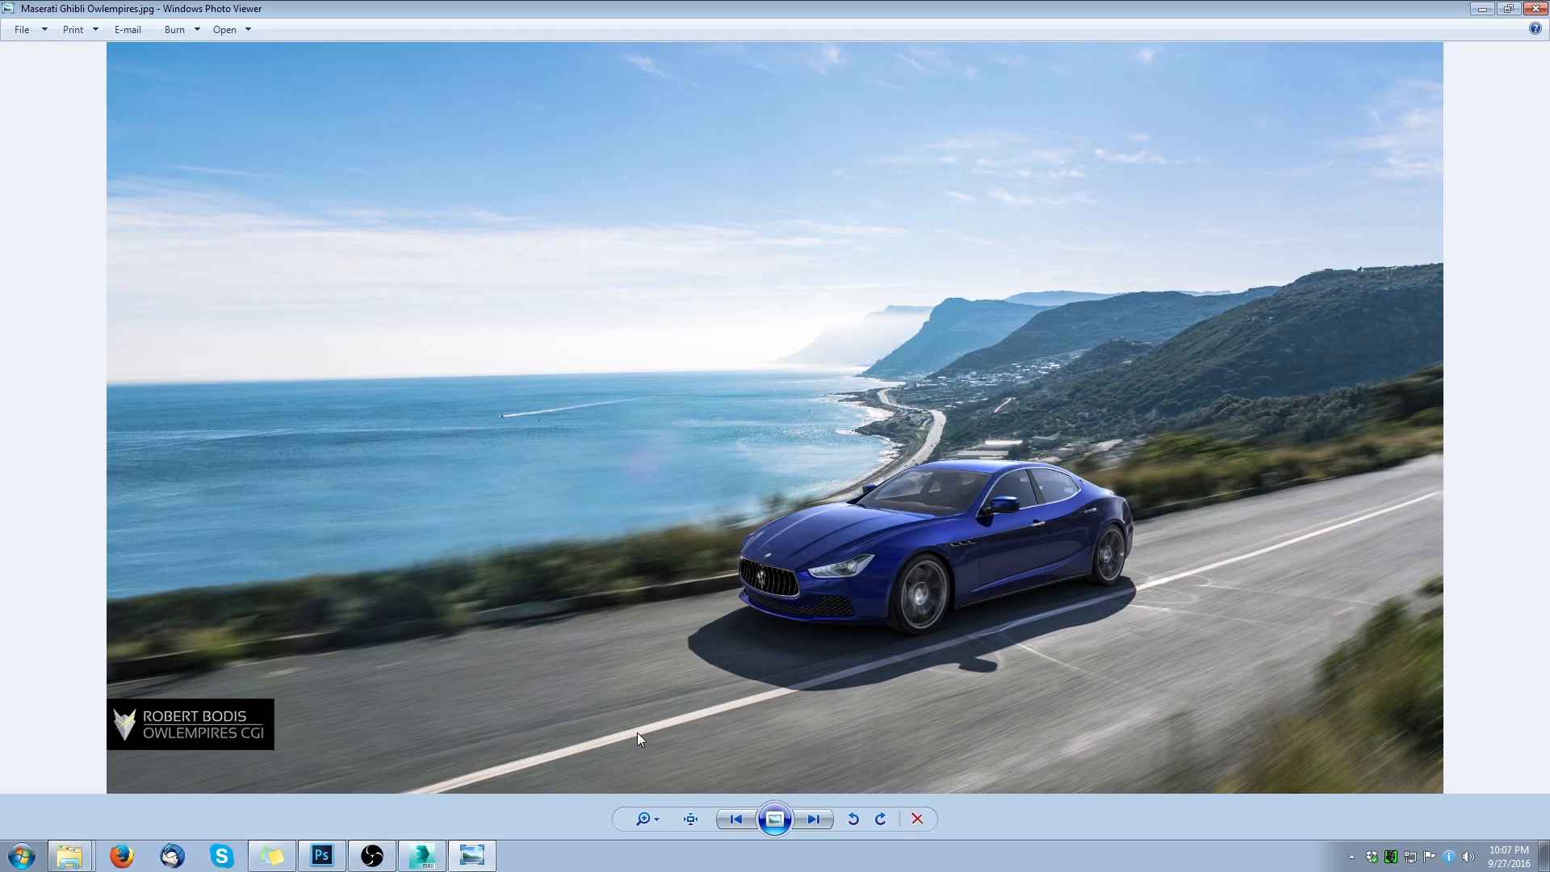
scroll(637, 733, up, 1)
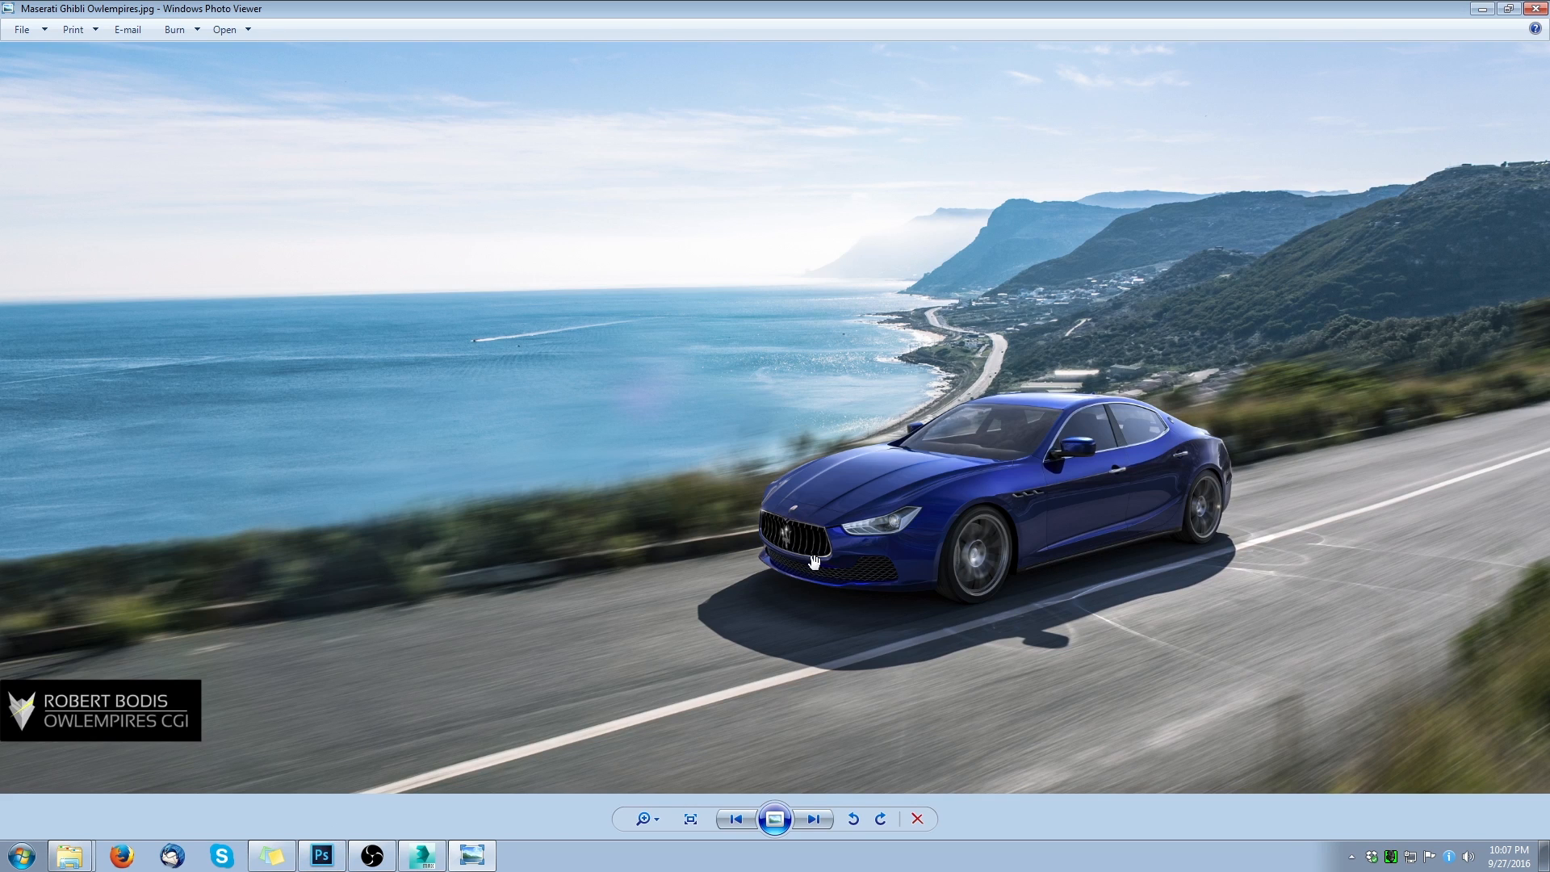
scroll(1026, 540, up, 3)
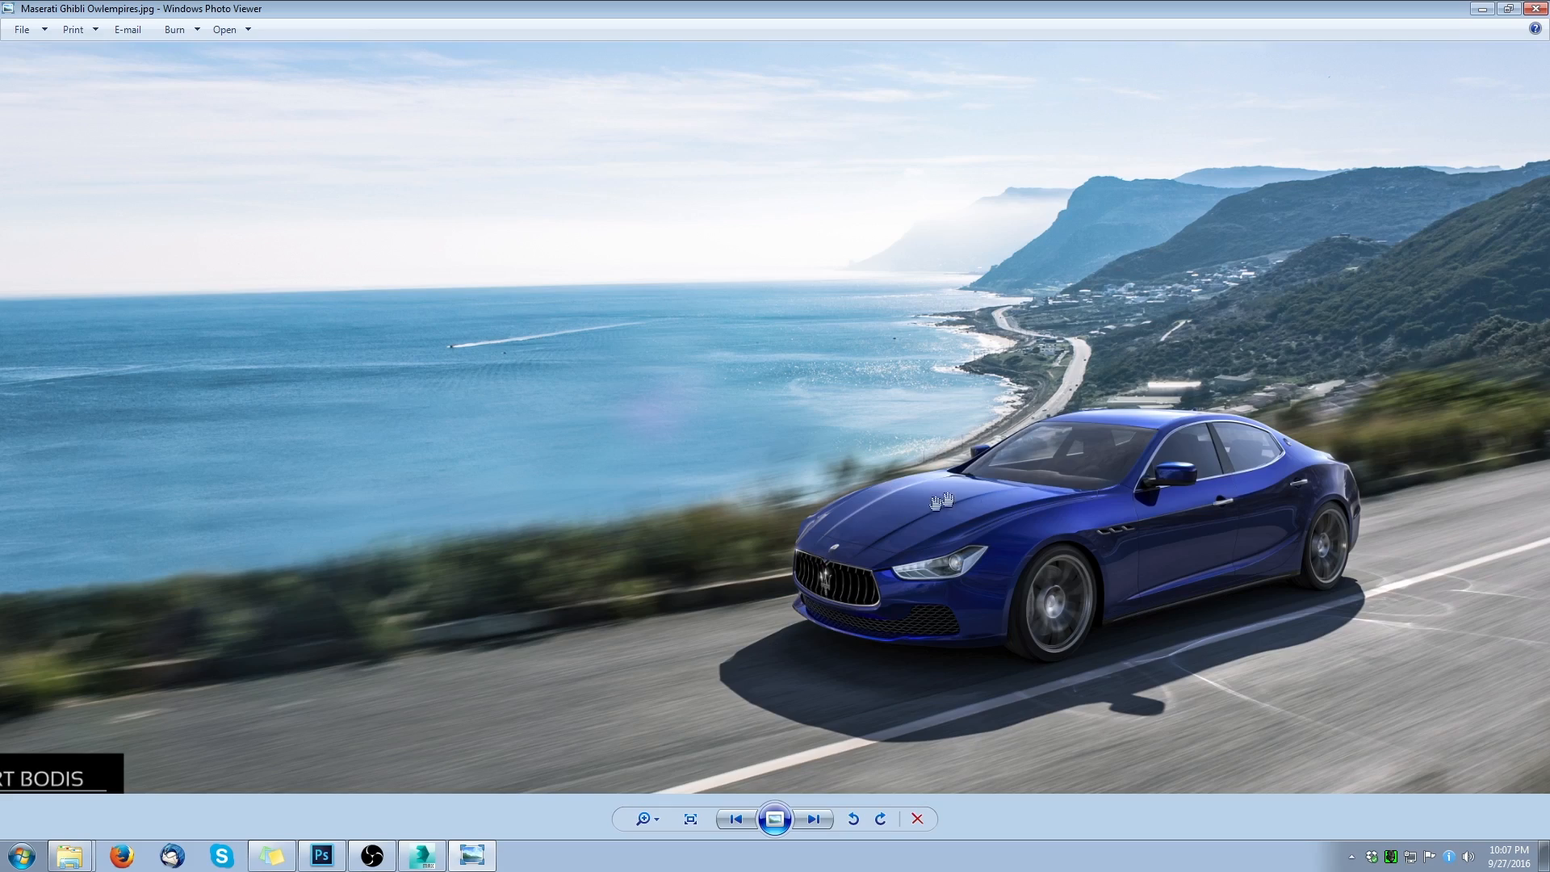
scroll(1288, 603, down, 3)
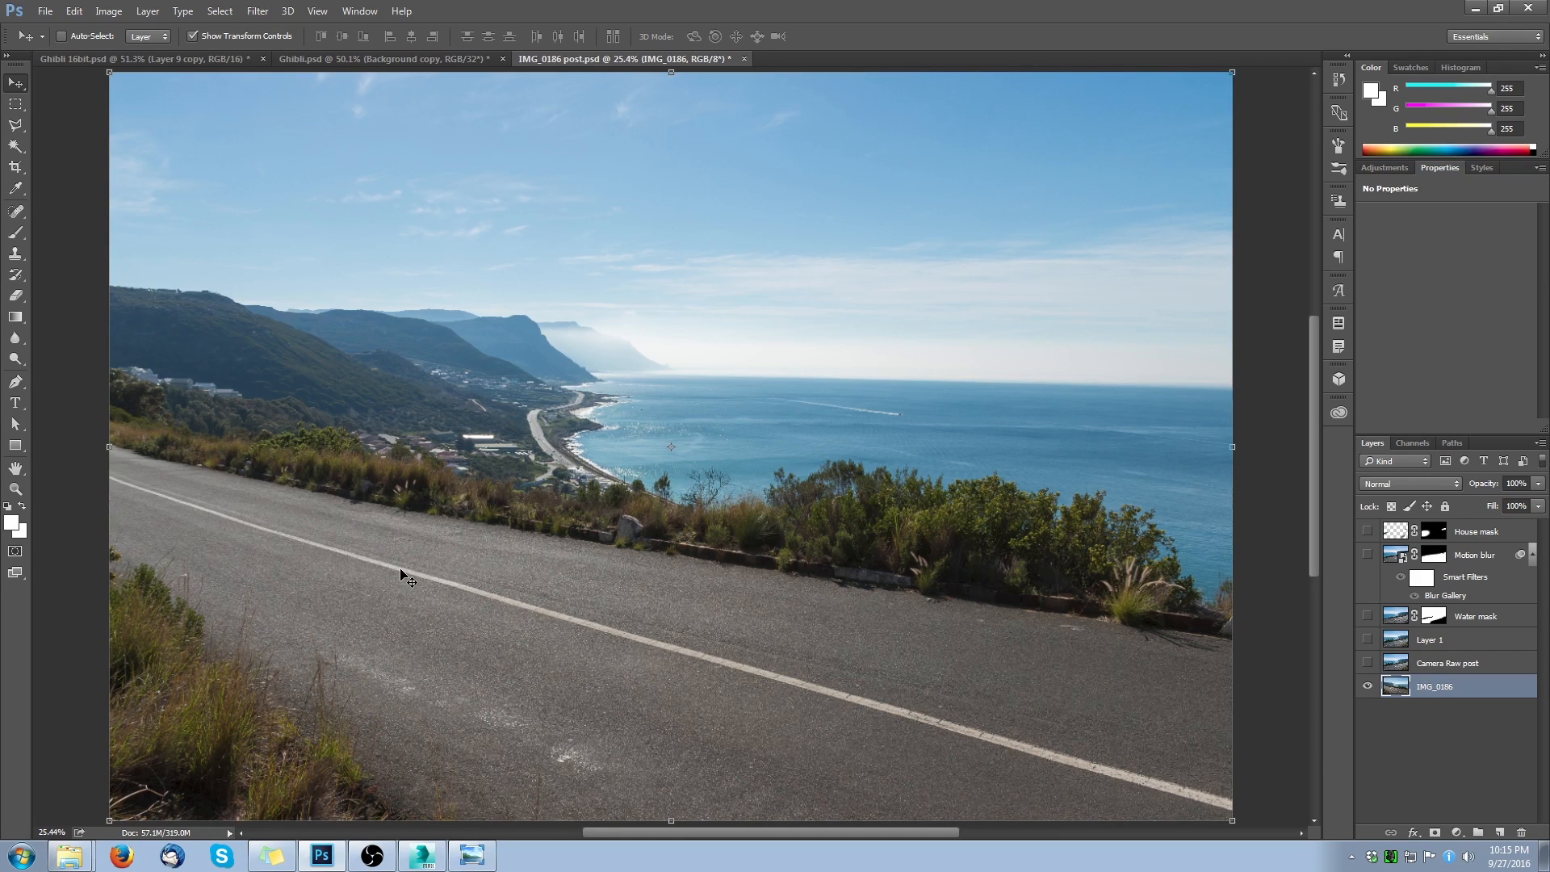
- Flip the IMG_0186 road photo layer horizontally, apply the transformation and deselect the layer
click(1239, 443)
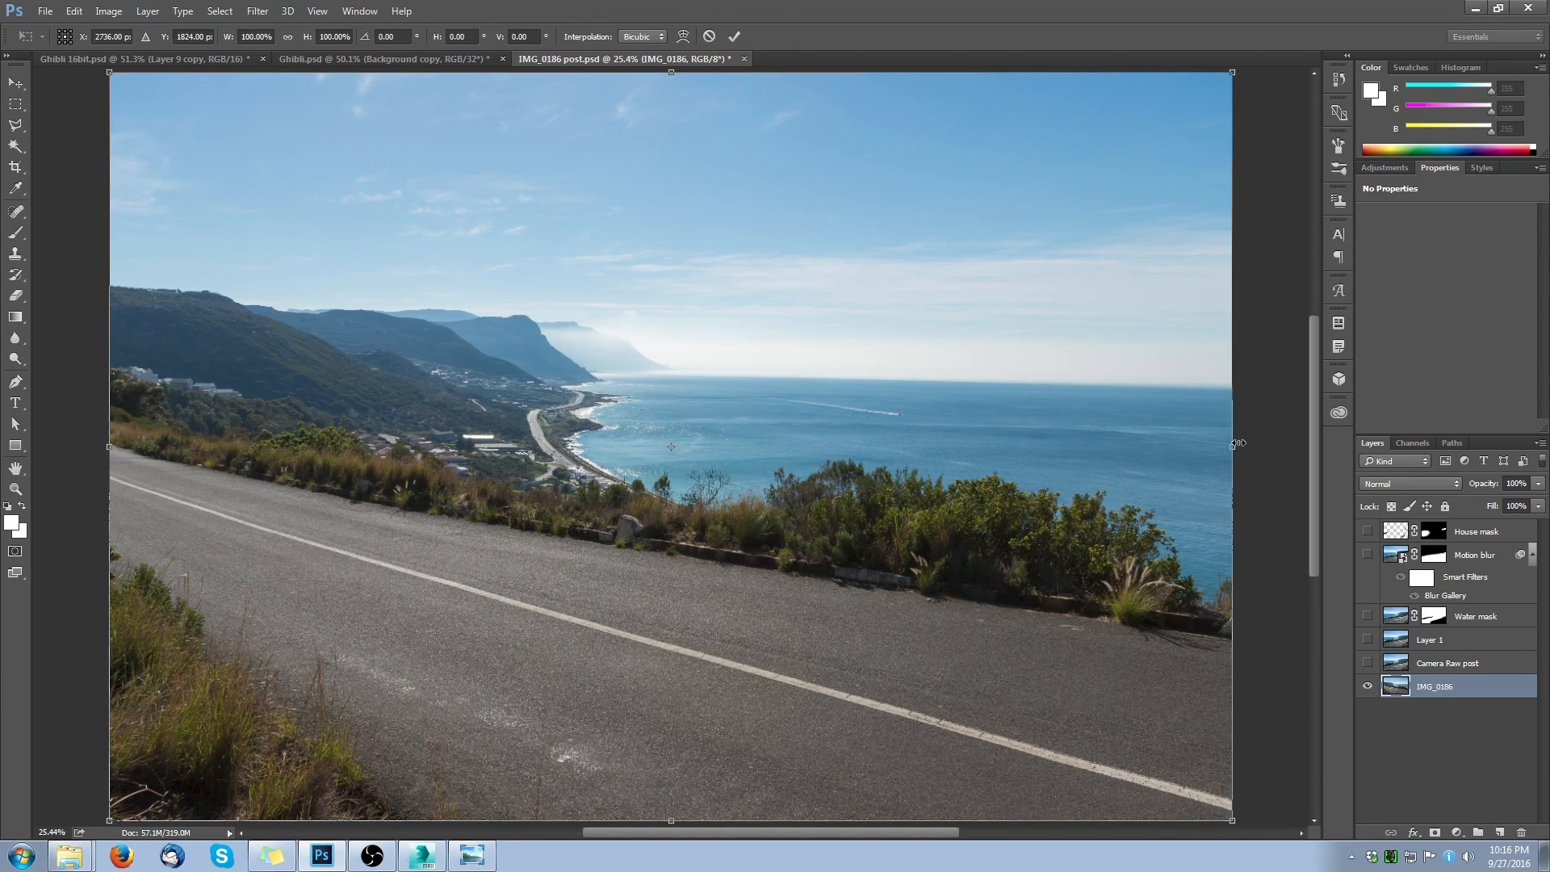
right_click(918, 446)
click(978, 687)
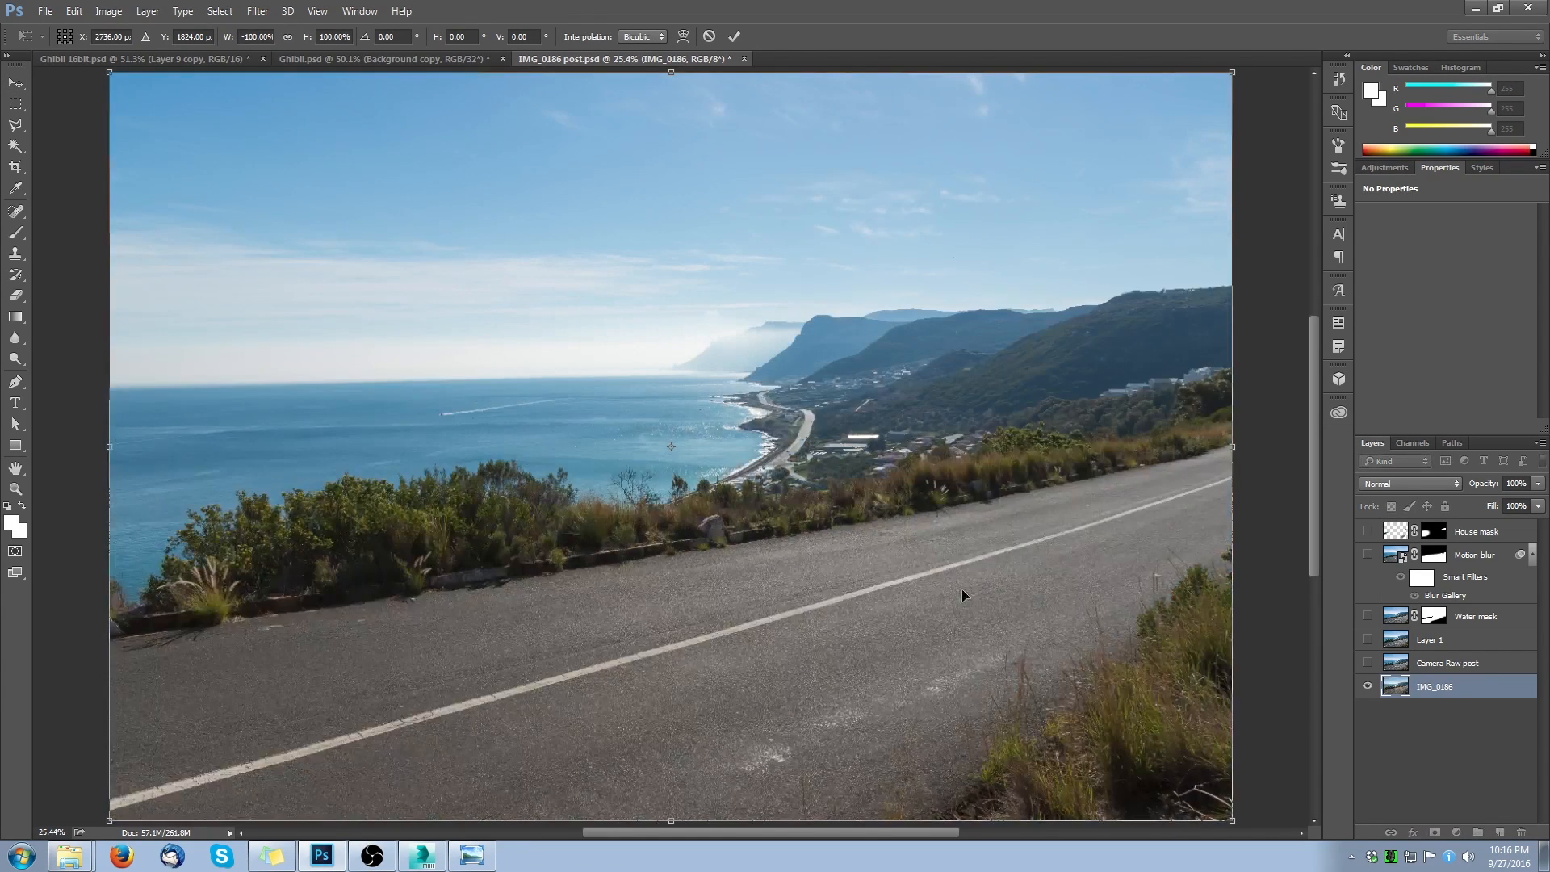
key(Return)
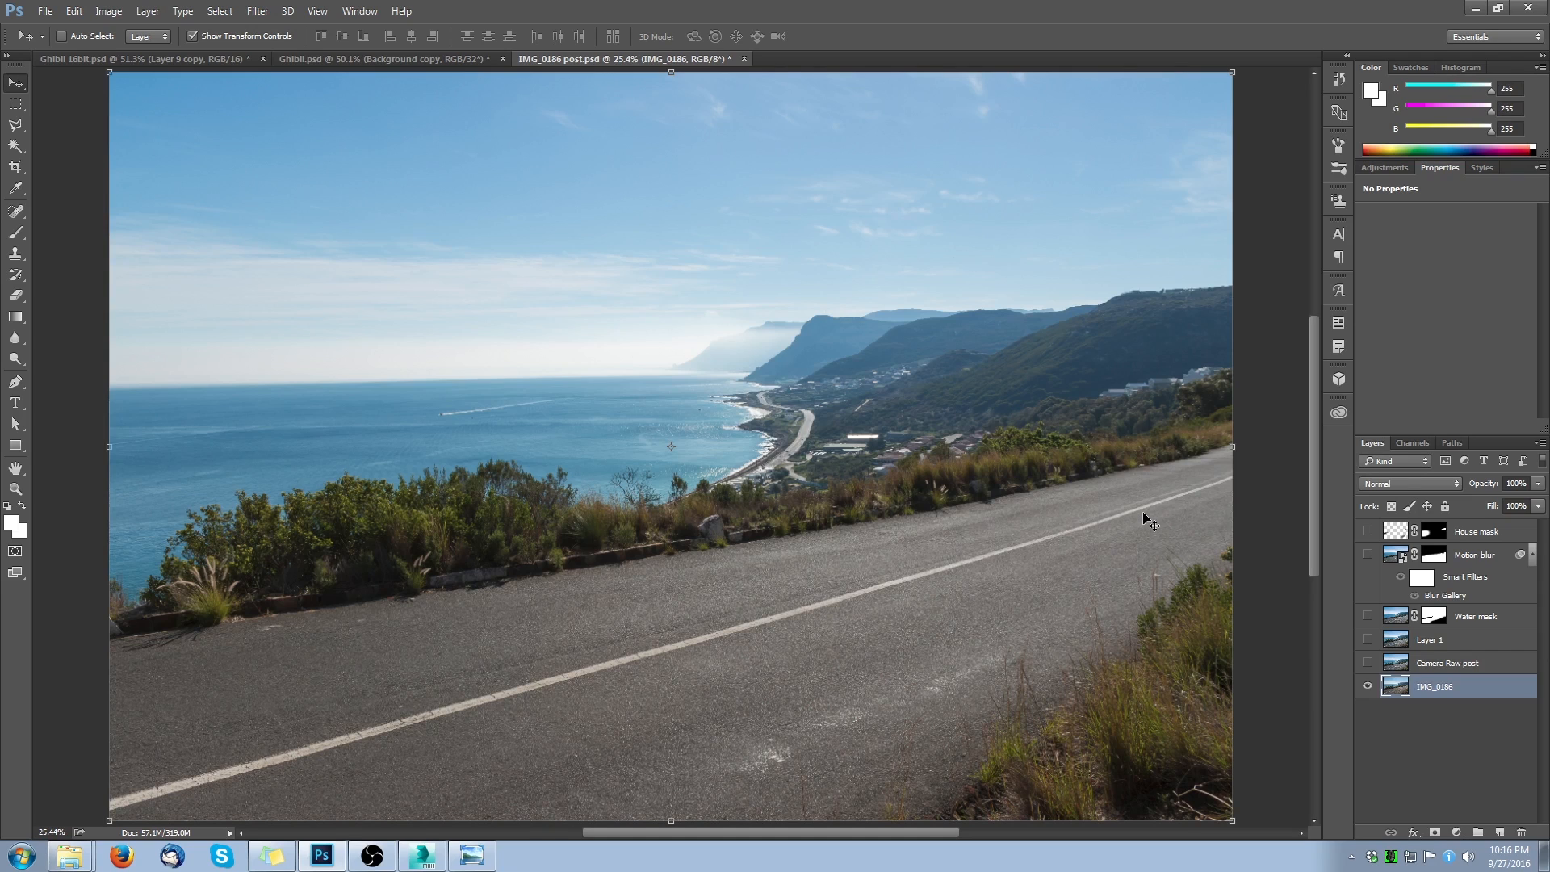
click(1427, 720)
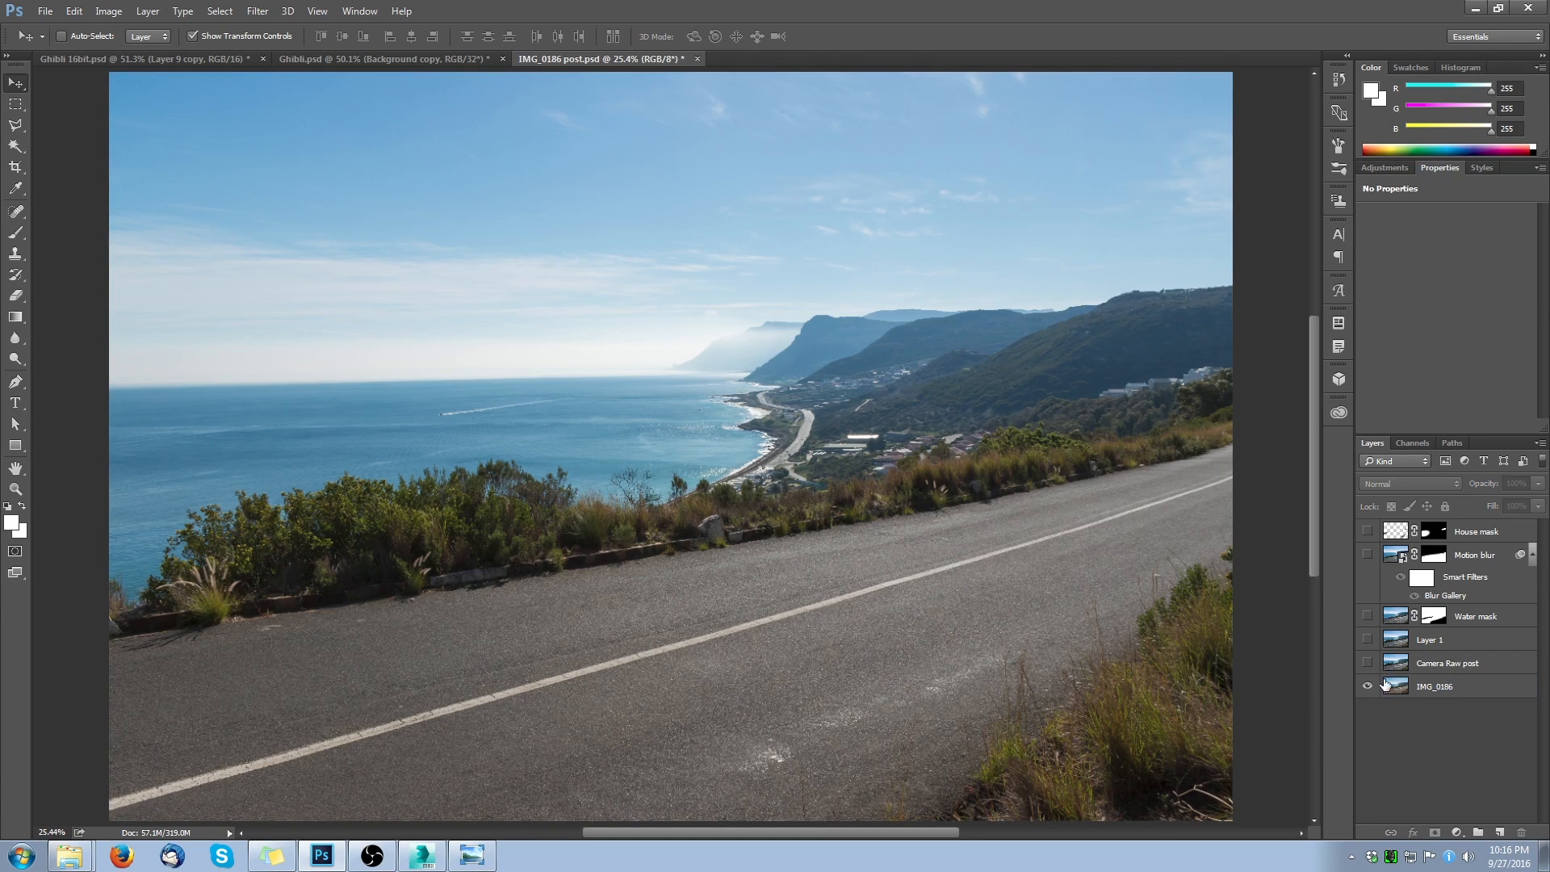
- Make the Camera Raw post layer visible above the flipped photo, leaving no layer selected
click(1458, 670)
click(1369, 666)
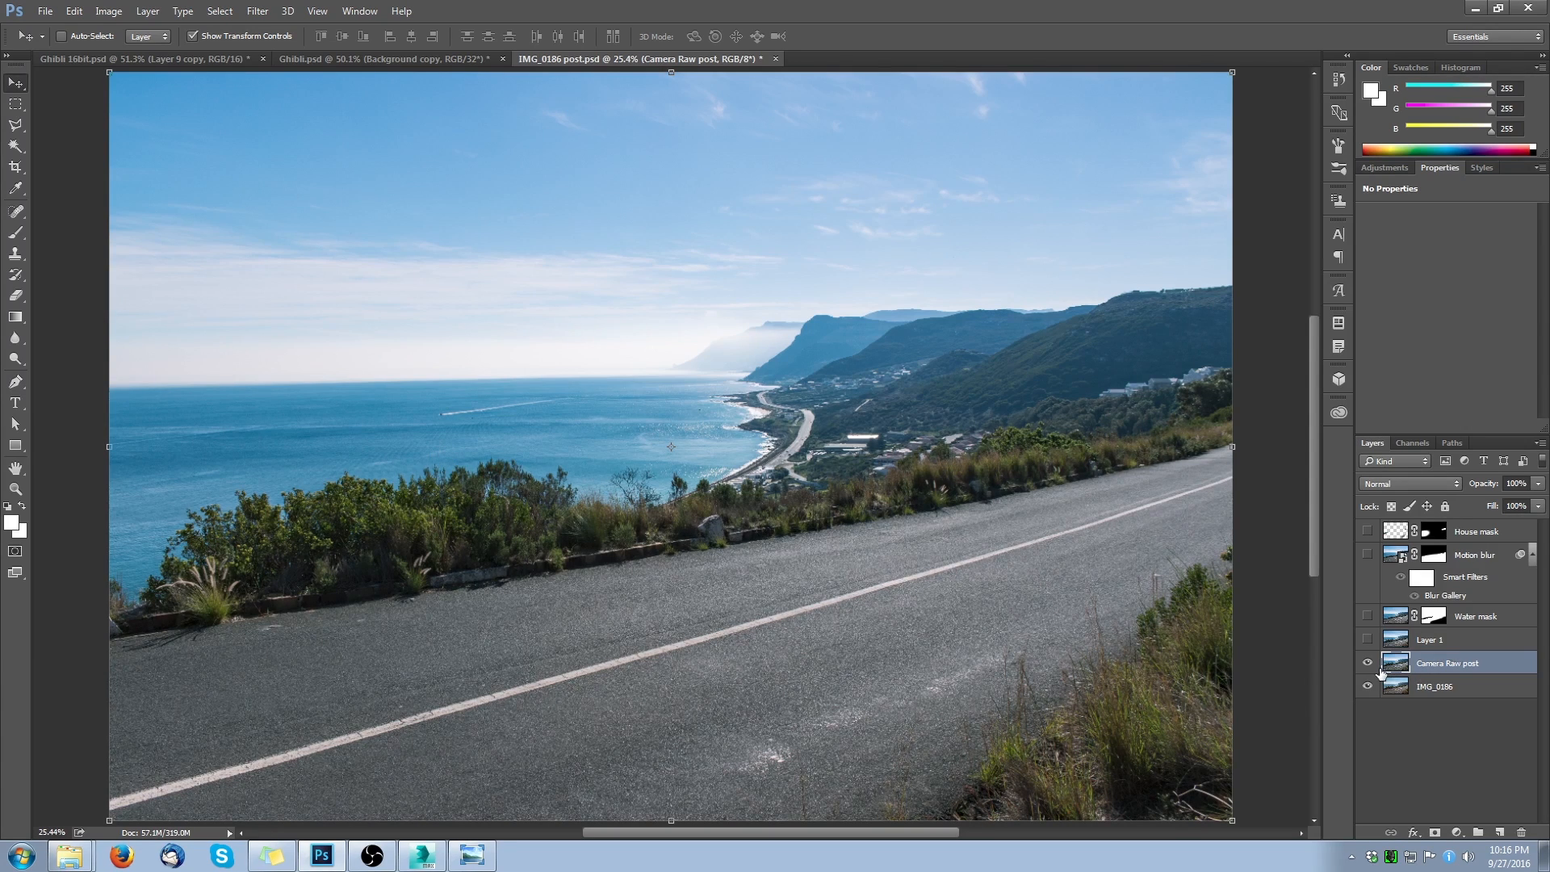
click(1516, 748)
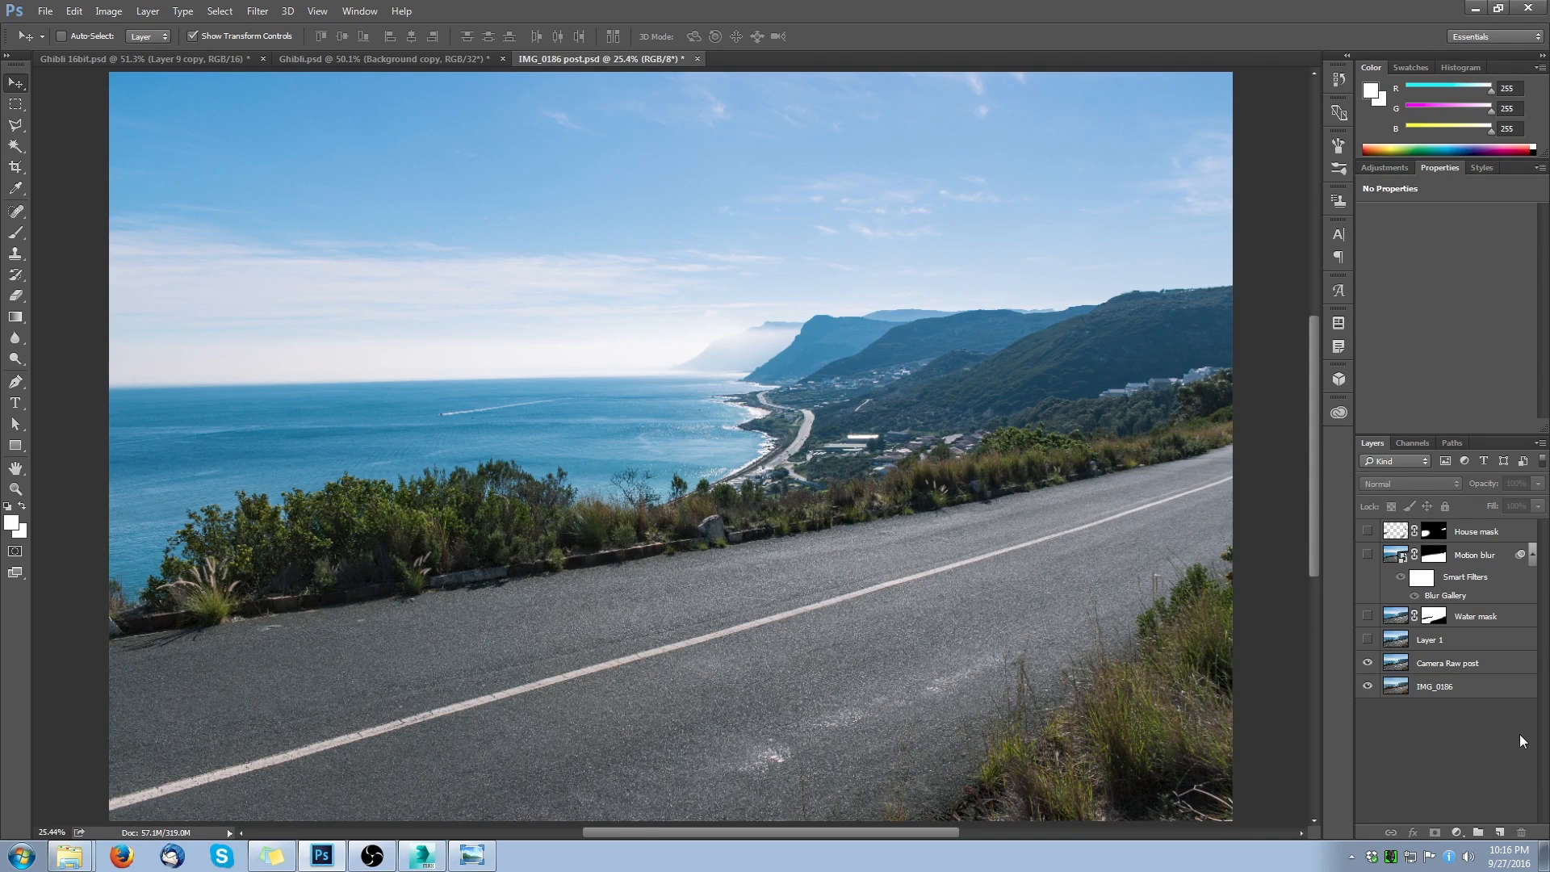
- Show Layer 1 and the Water mask layer, comparing the roadside bushes with and without the water mask
click(1368, 617)
click(1369, 617)
click(1369, 617)
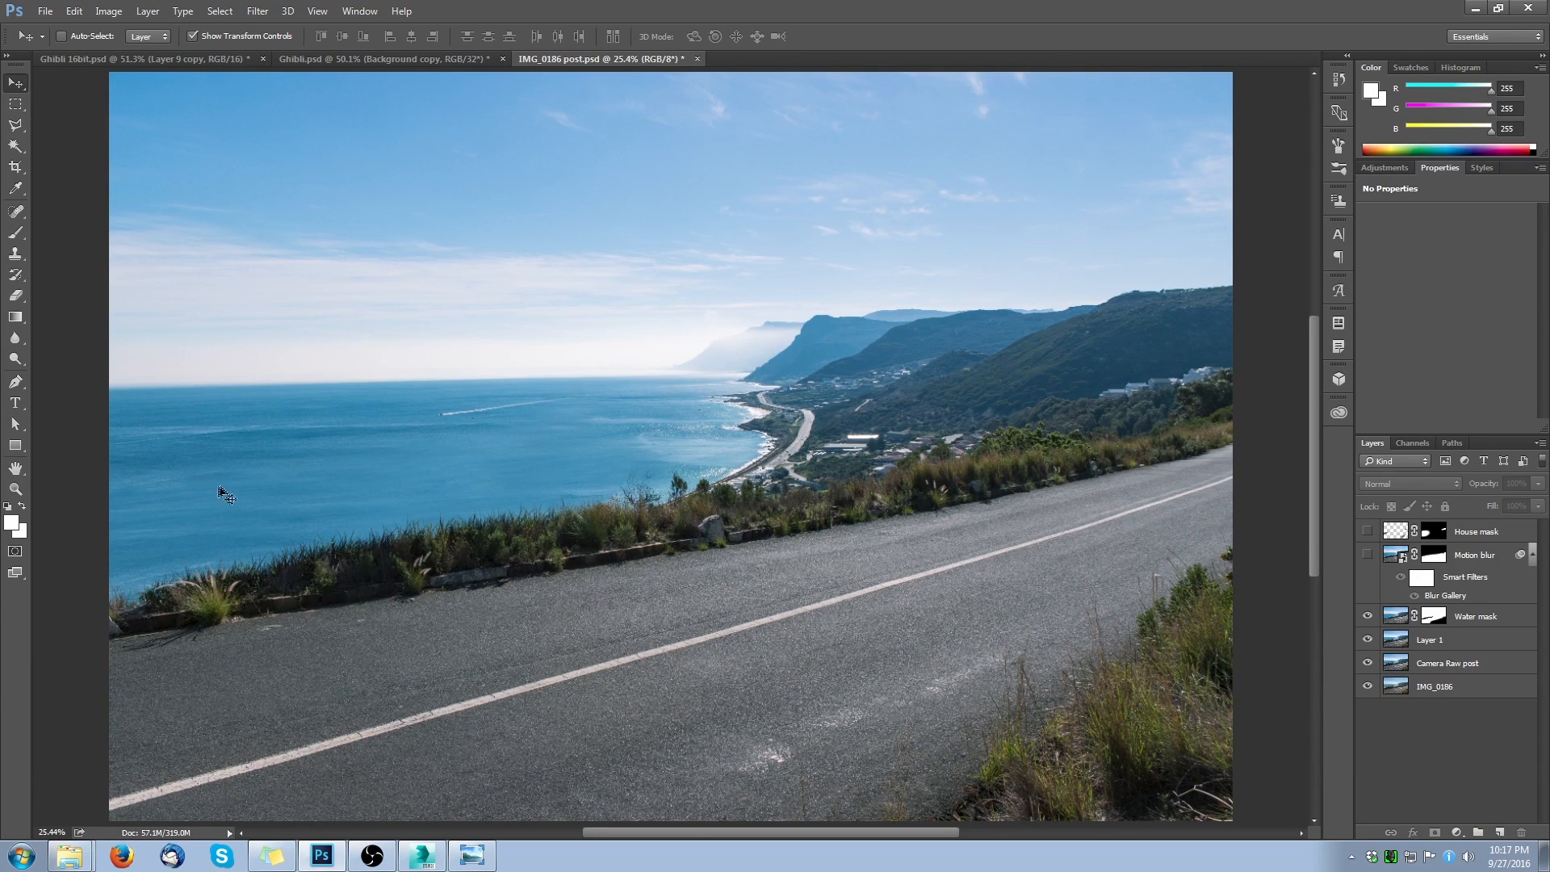
click(1369, 617)
click(1369, 617)
- Show the Motion blur layer and compare the road with and without the layer and its smart filters
click(1480, 555)
click(1368, 554)
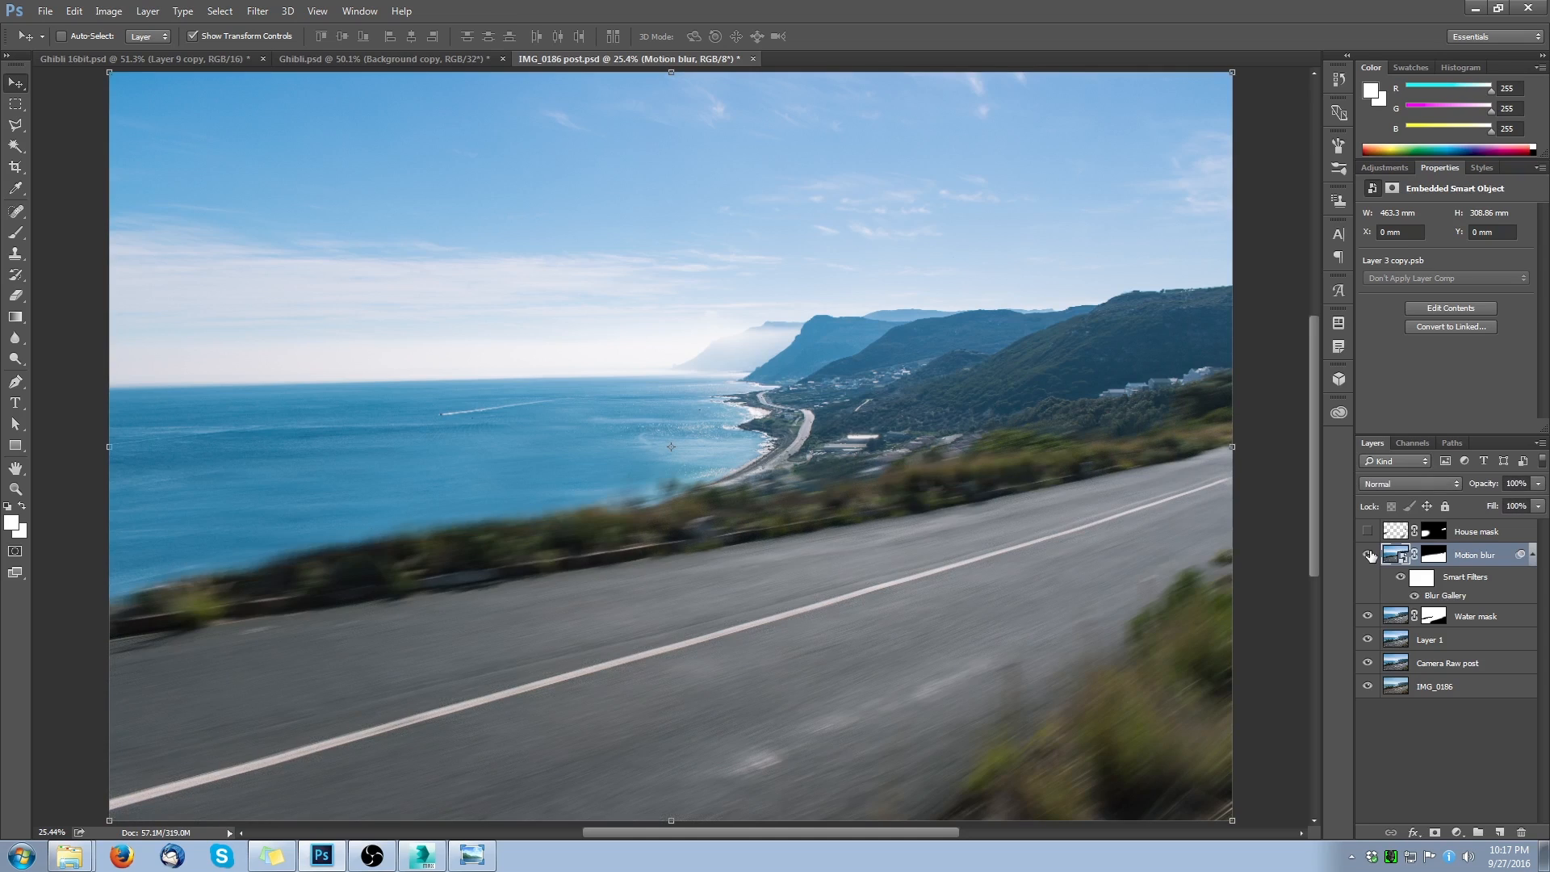
click(1368, 555)
click(1368, 555)
click(1401, 578)
click(1401, 577)
- Make the House mask layer visible after comparing the backplate with and without it
click(1390, 531)
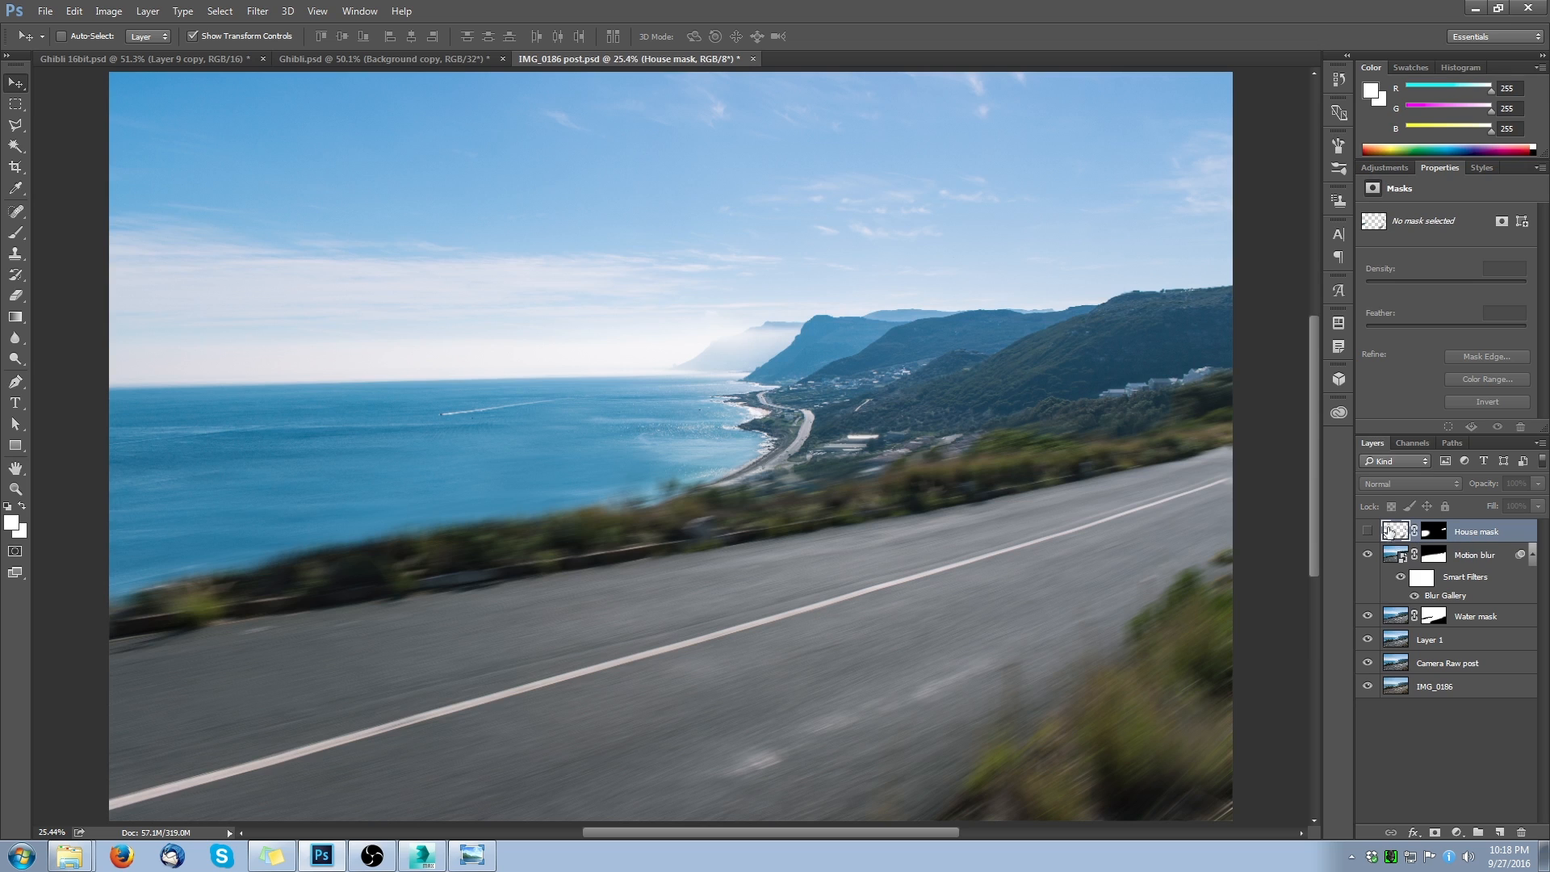
click(1366, 533)
click(1367, 533)
click(1367, 533)
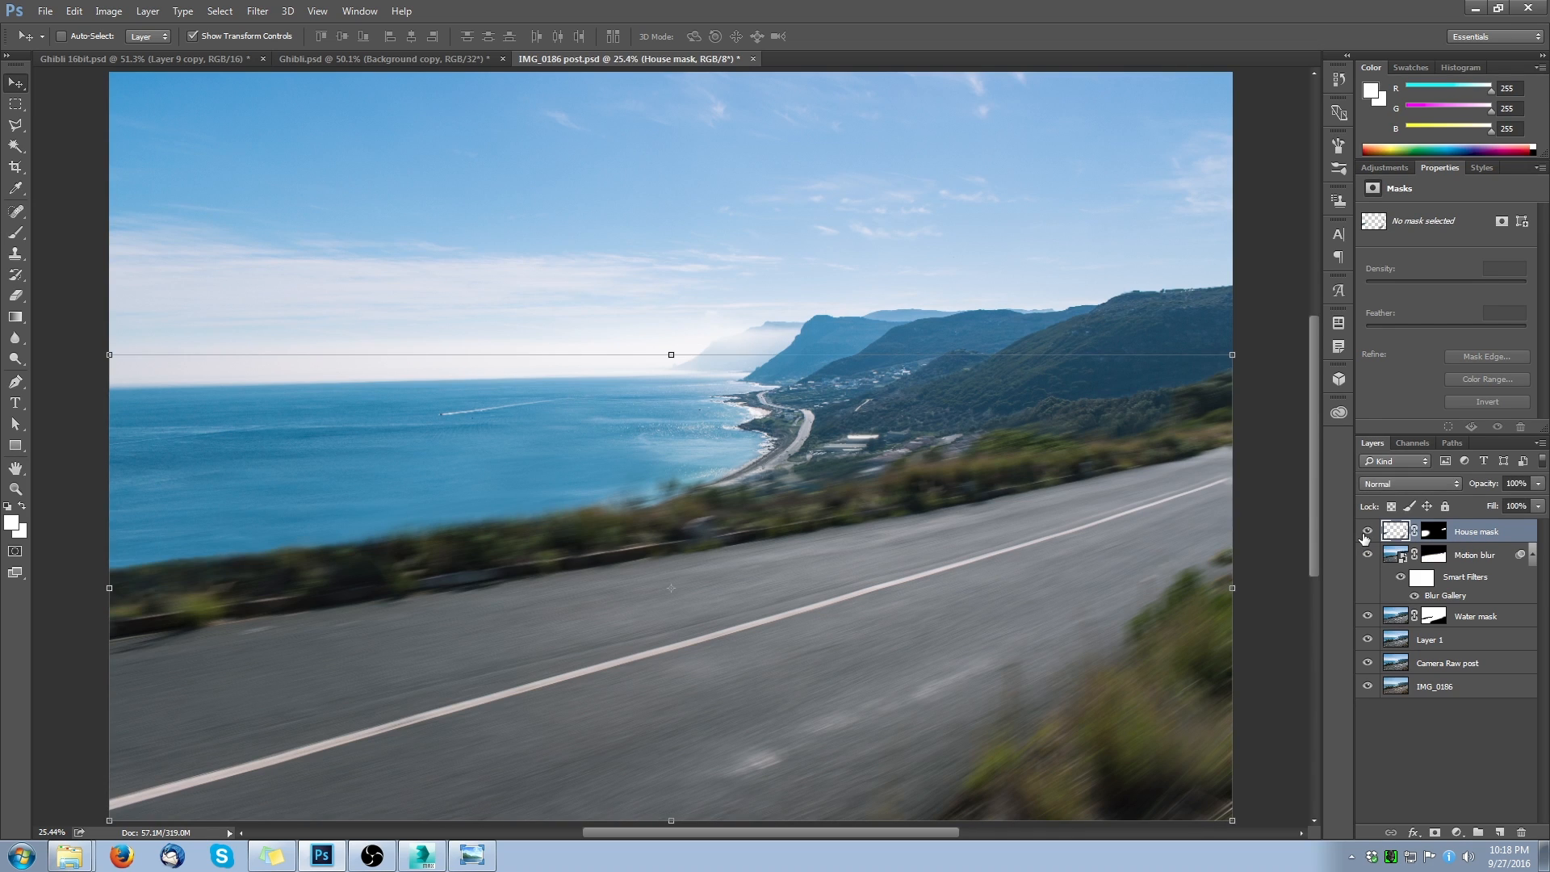
click(1366, 533)
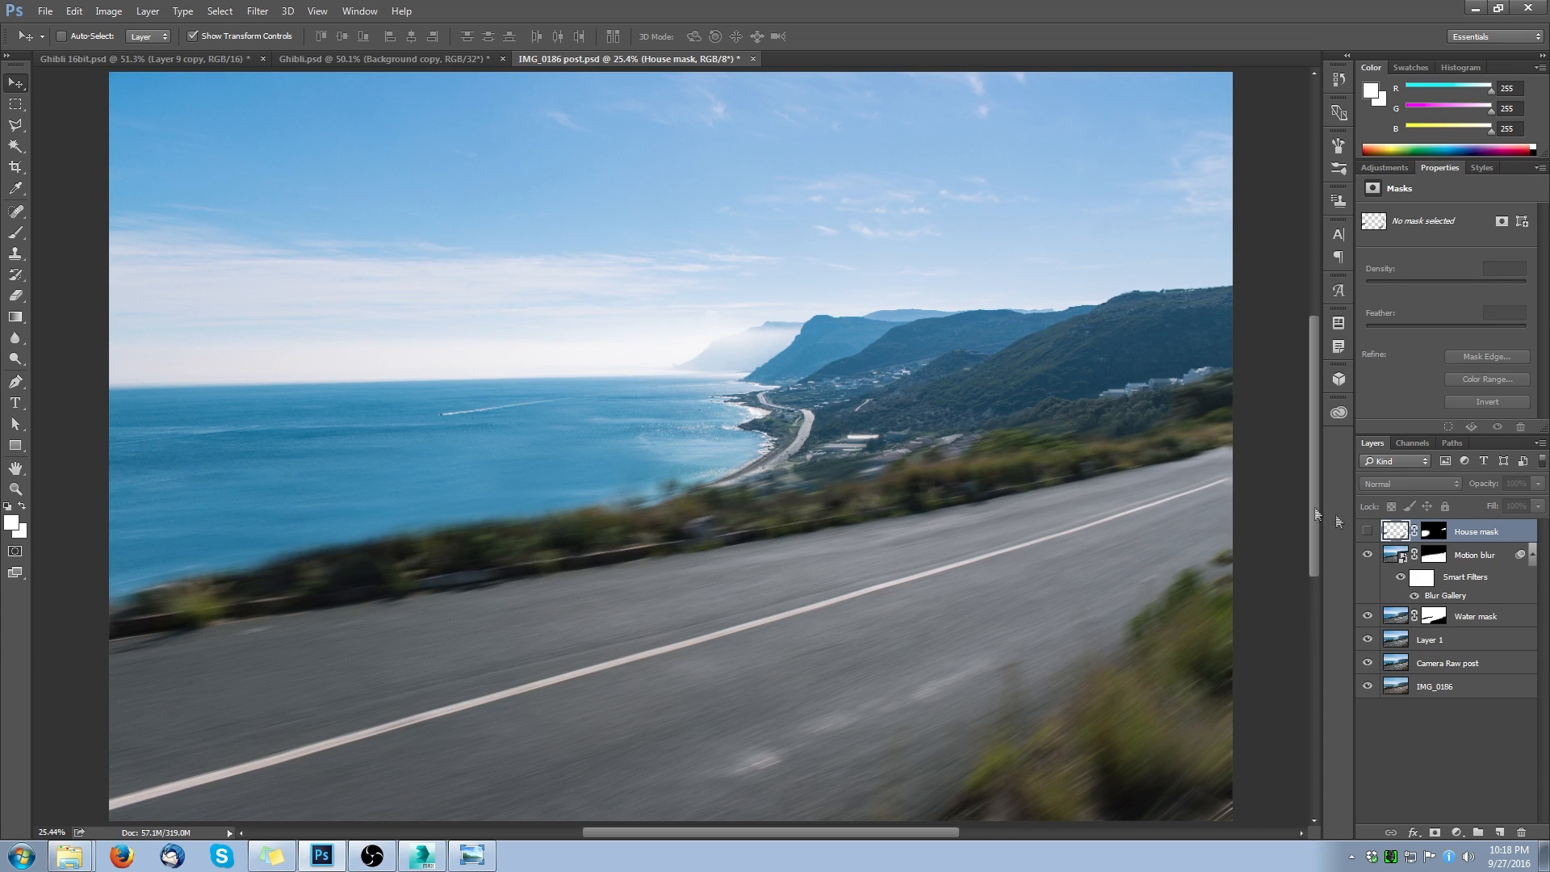
click(1368, 531)
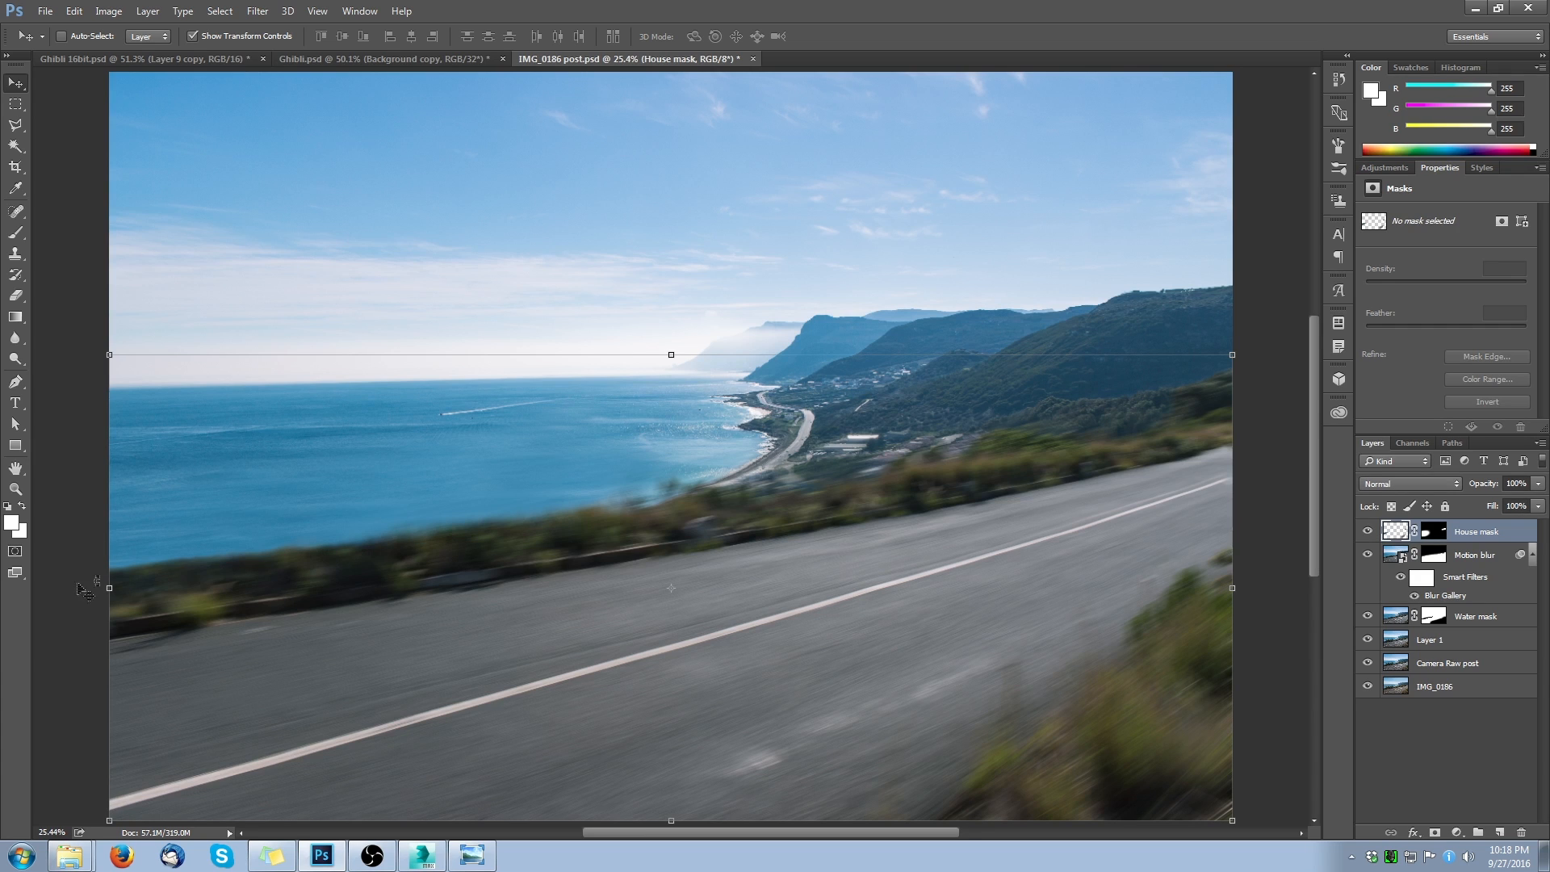
click(1368, 531)
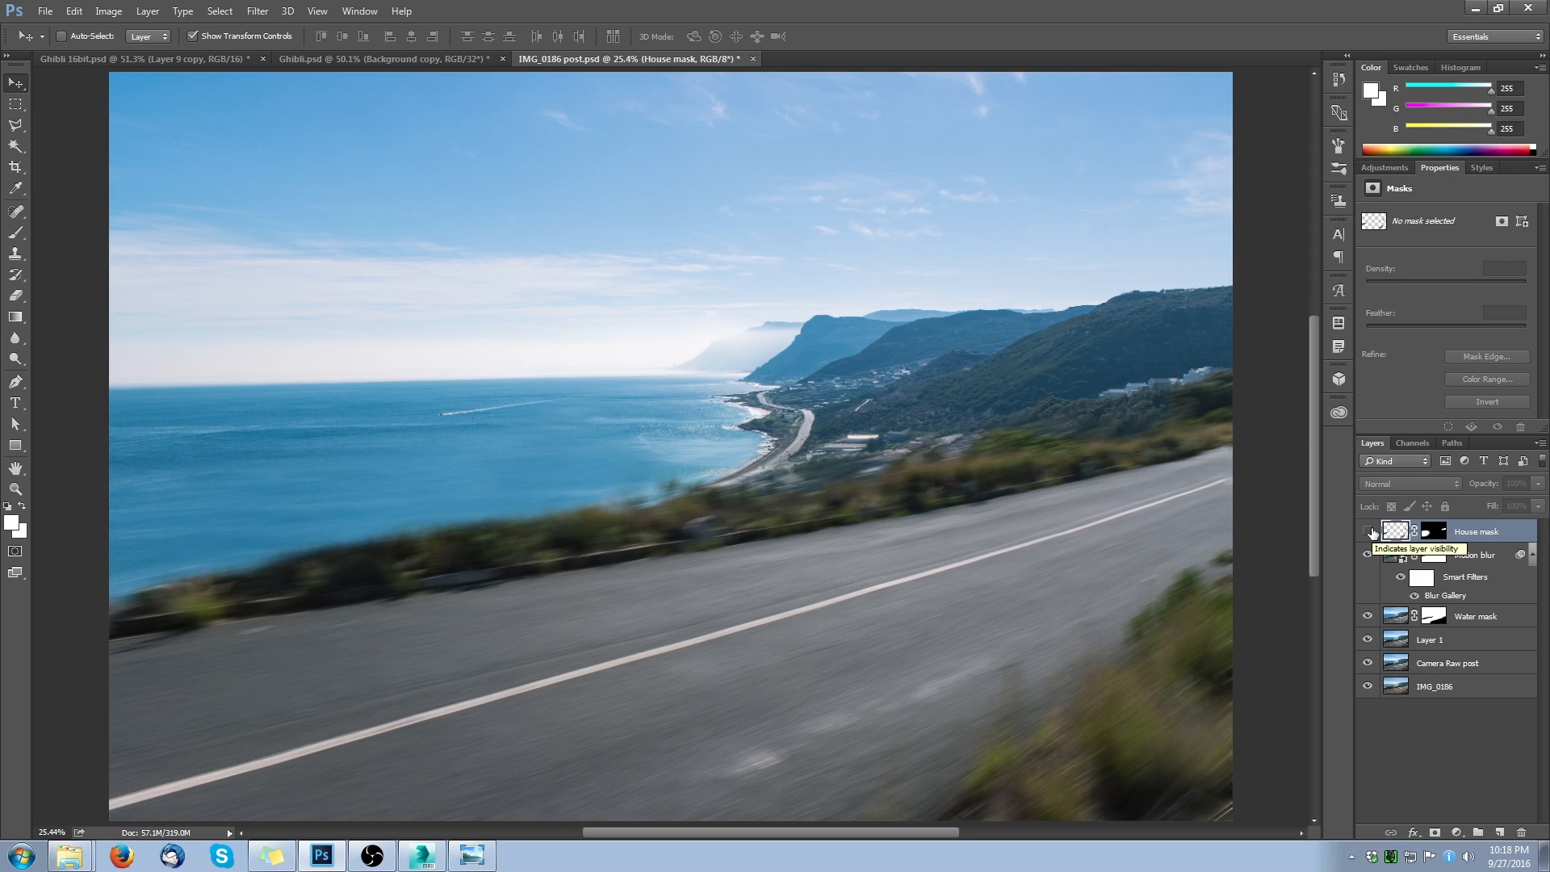
click(1368, 532)
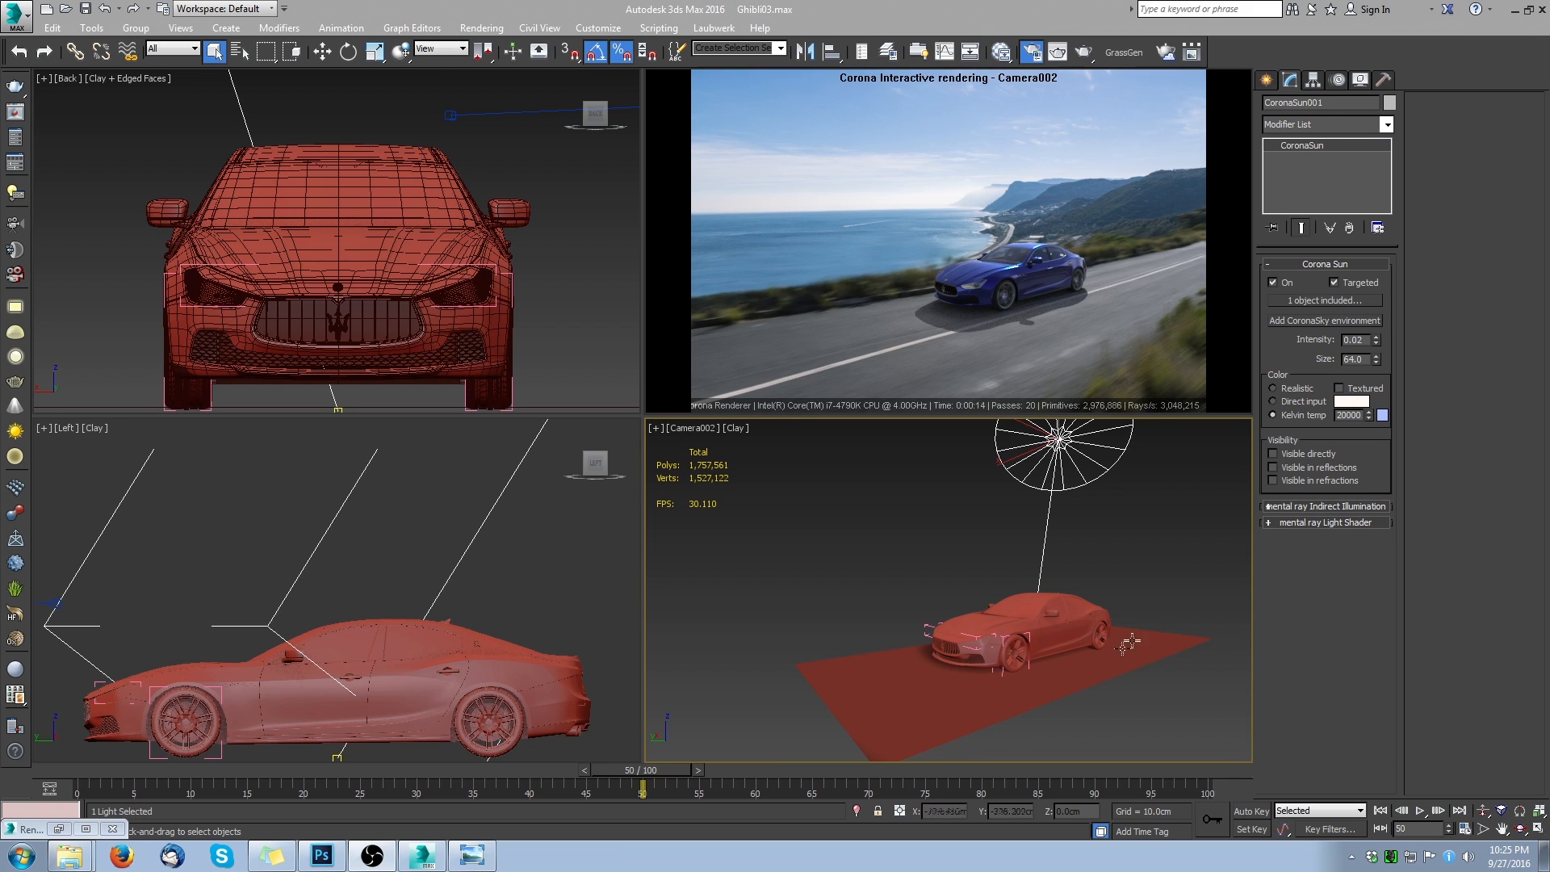
- Turn the Corona sun off and back on to compare its effect in the interactive render
click(1274, 282)
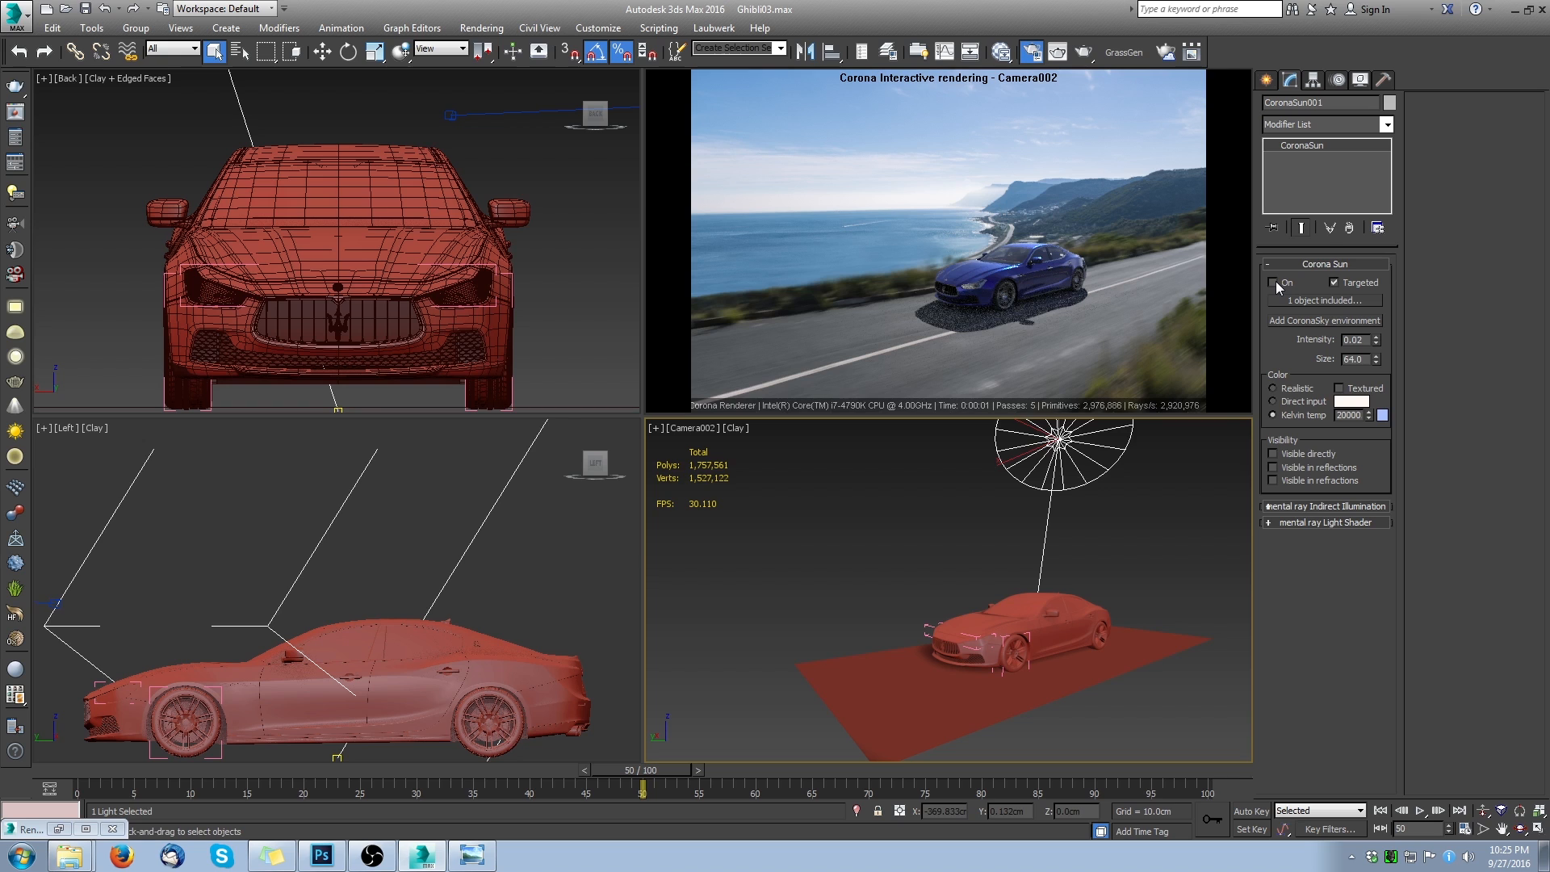
click(1283, 283)
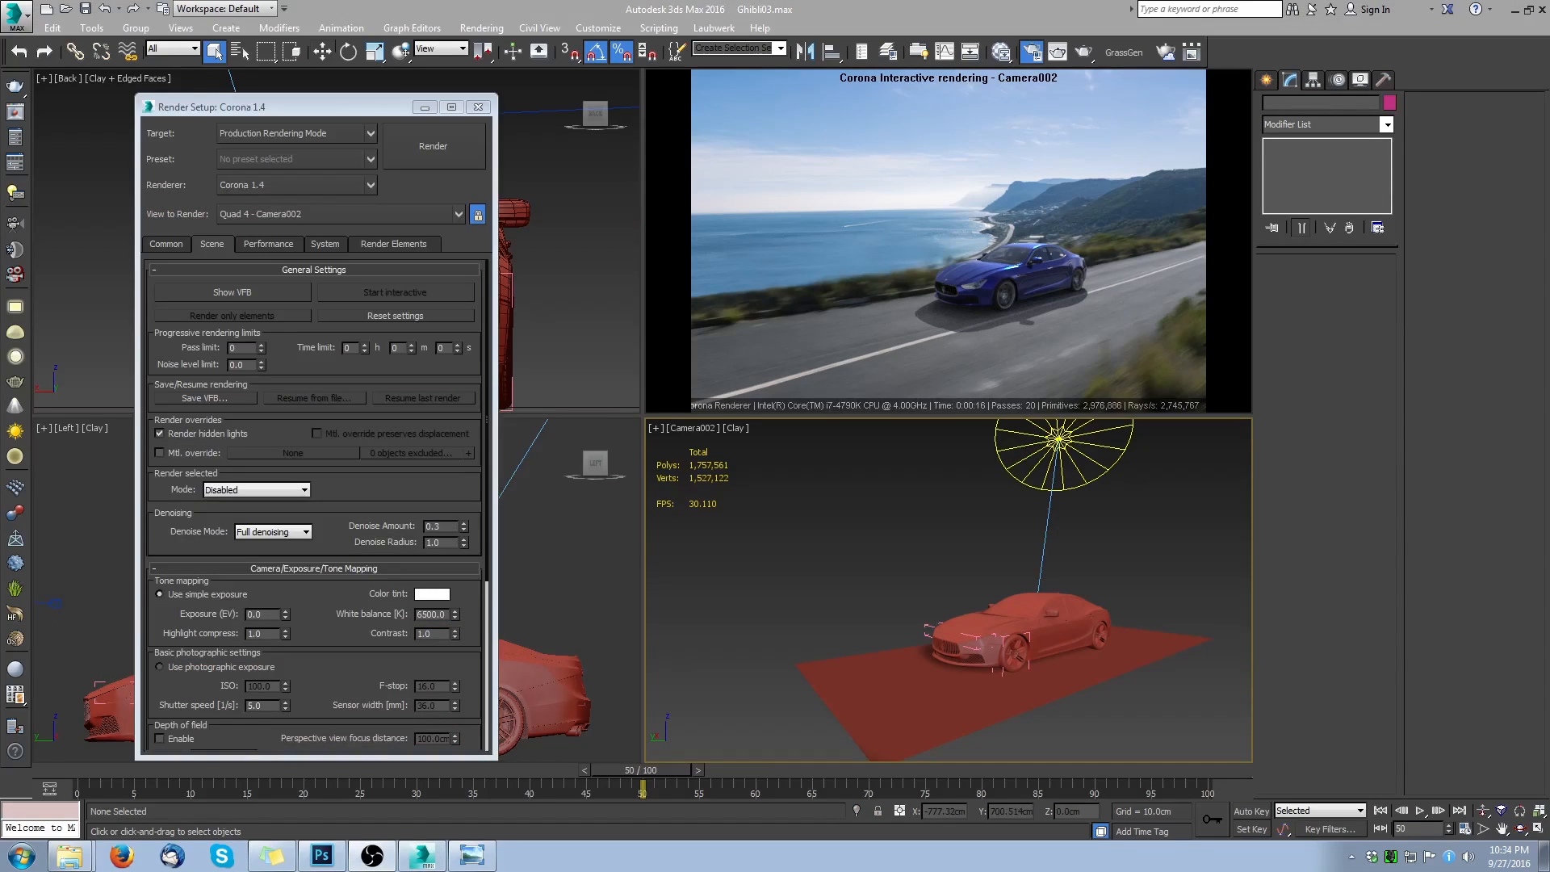
- Review the common output parameters and the scene, denoising, tone mapping and environment settings in the Corona render setup
click(169, 246)
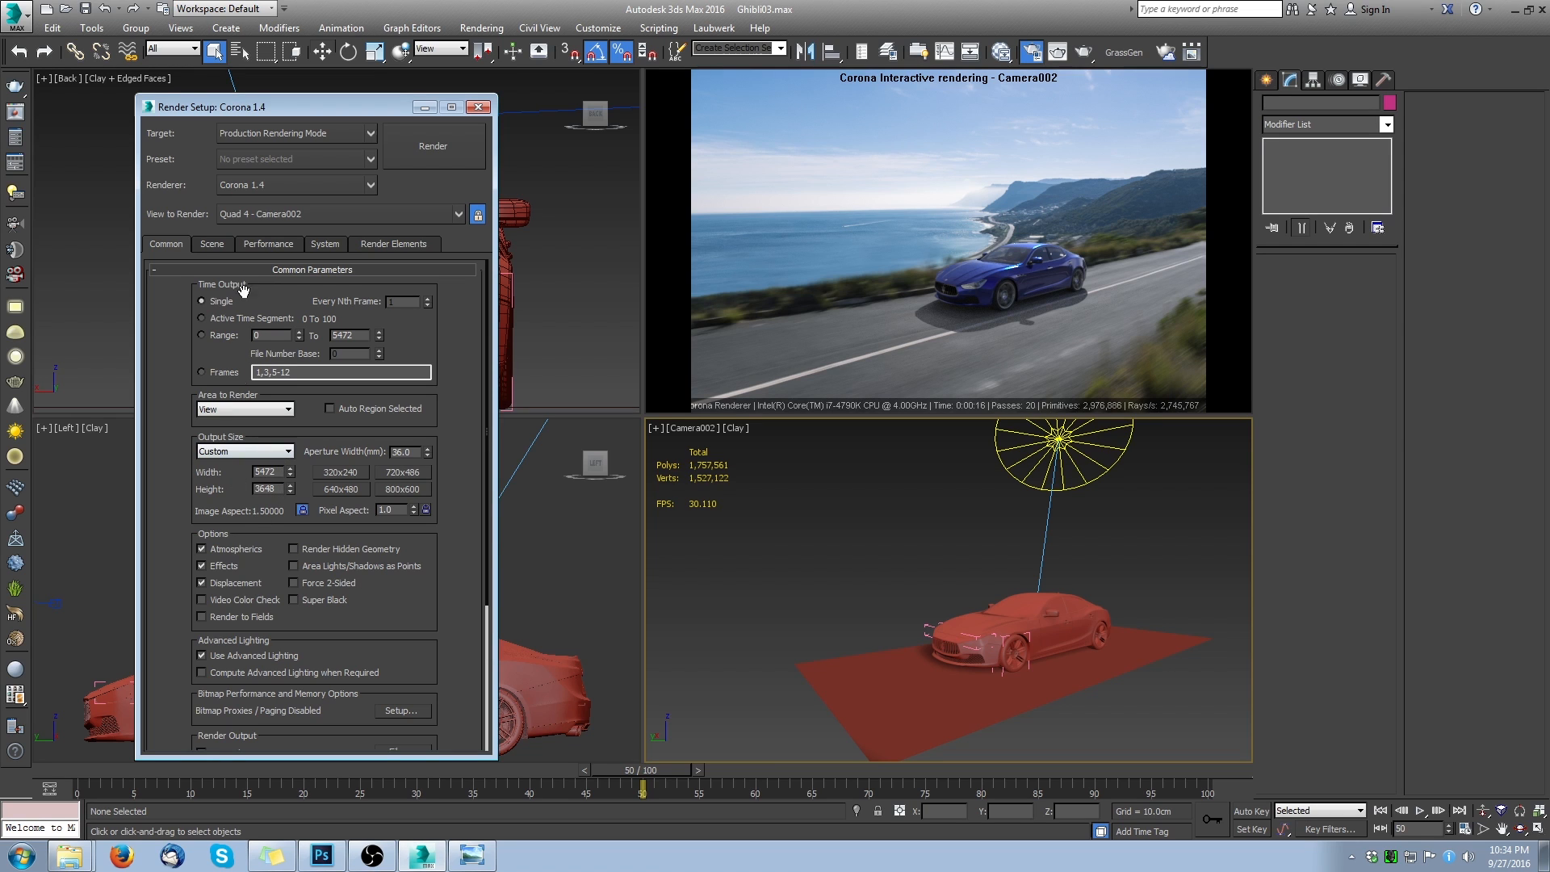
click(213, 250)
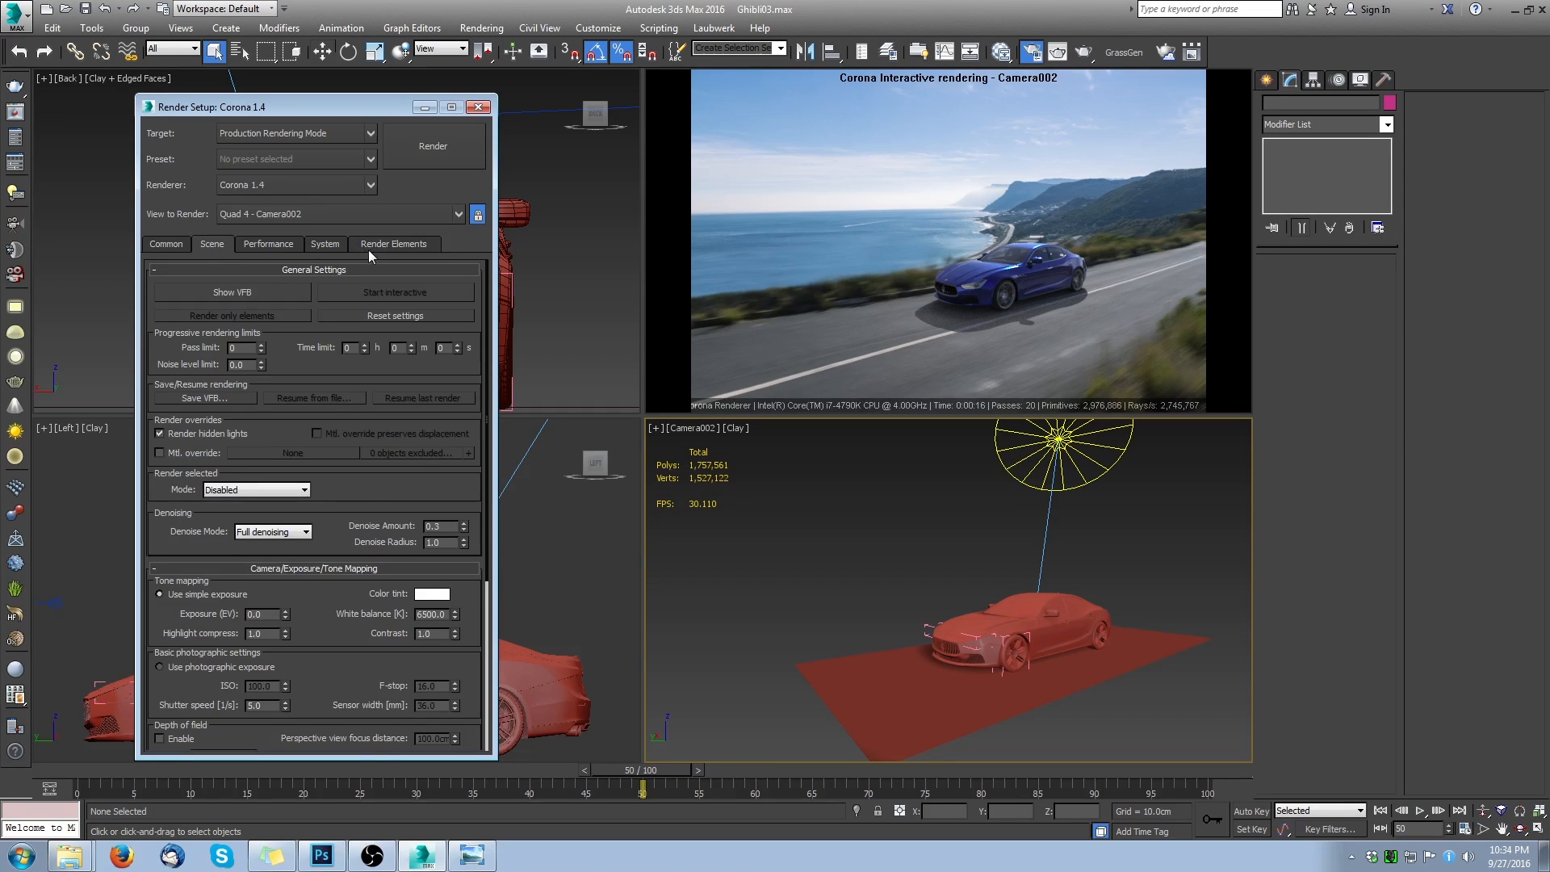
scroll(373, 487, down, 2)
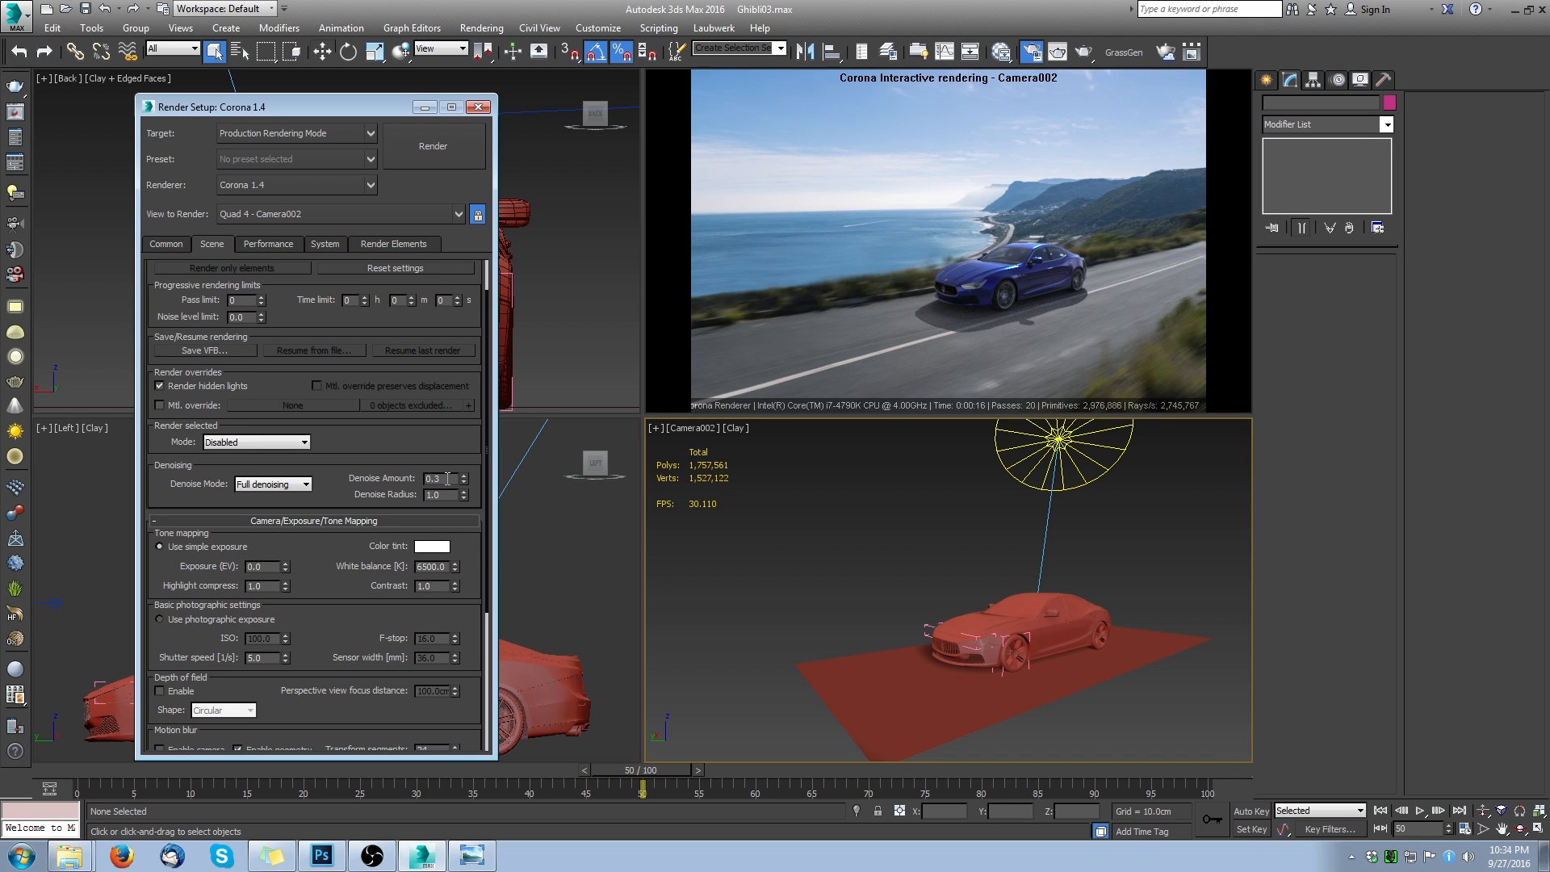
drag(368, 492, 369, 391)
drag(367, 494, 395, 386)
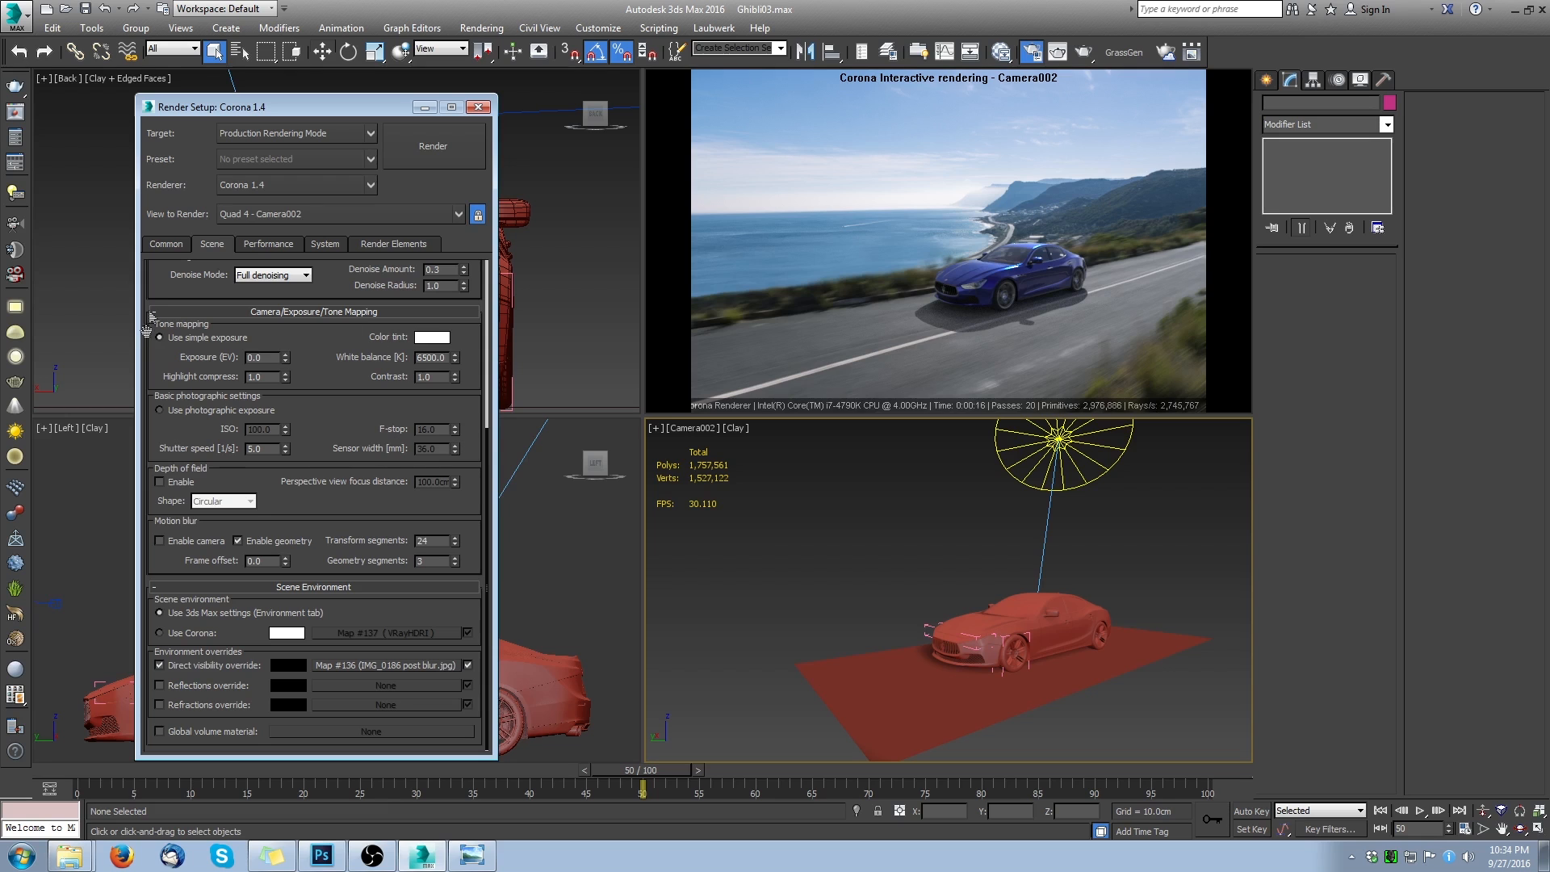
drag(285, 357, 314, 300)
right_click(314, 300)
drag(343, 440, 377, 539)
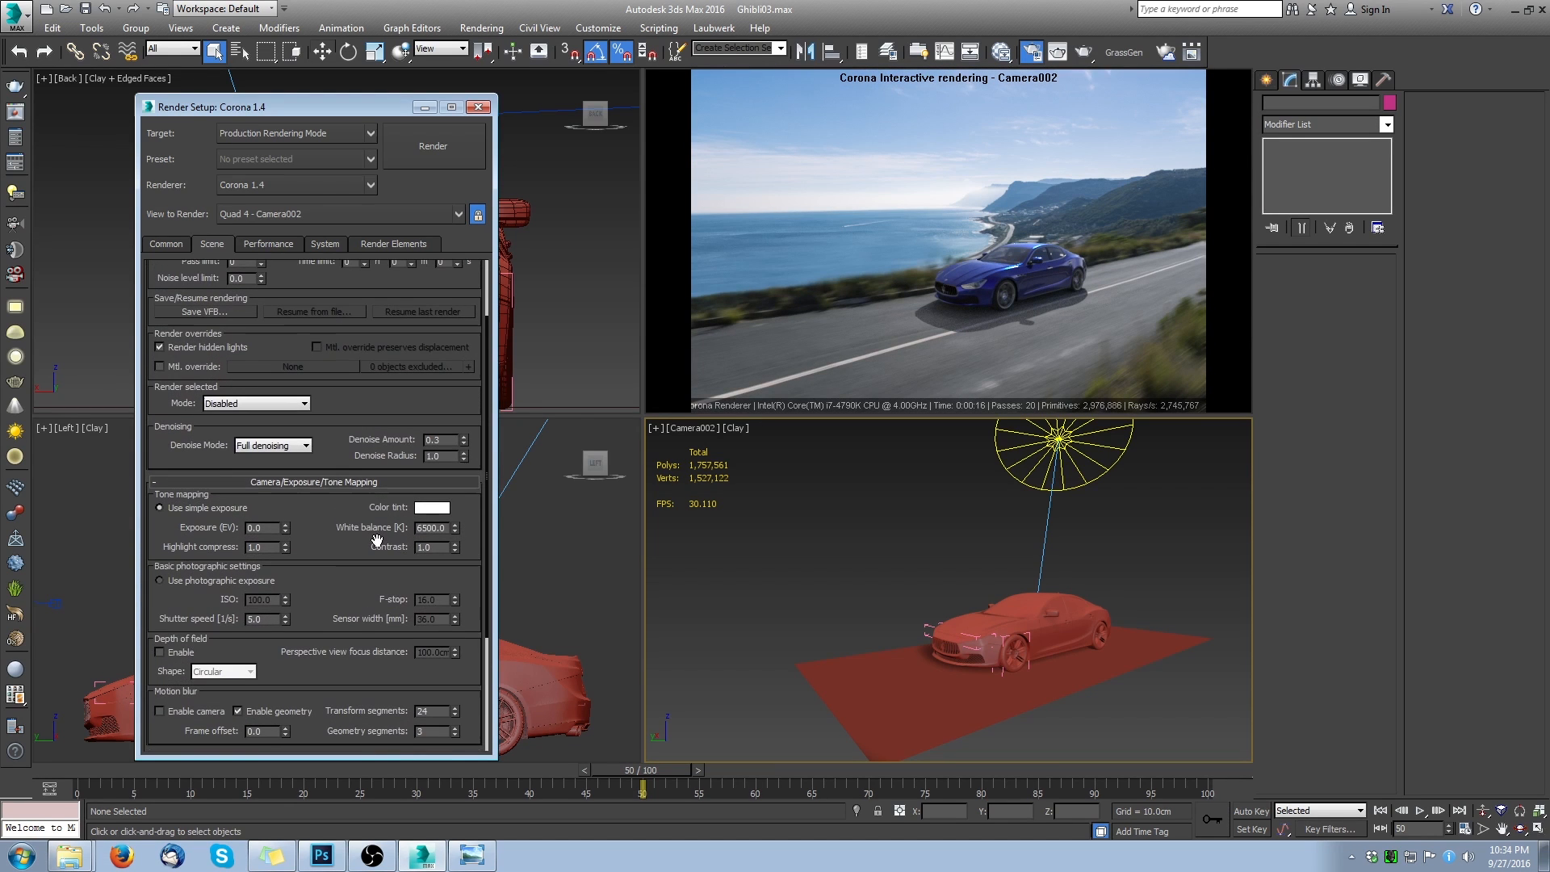
- Review the CMasking_ID and CShading_Albedo render elements and the common parameters, and close the render setup
click(395, 244)
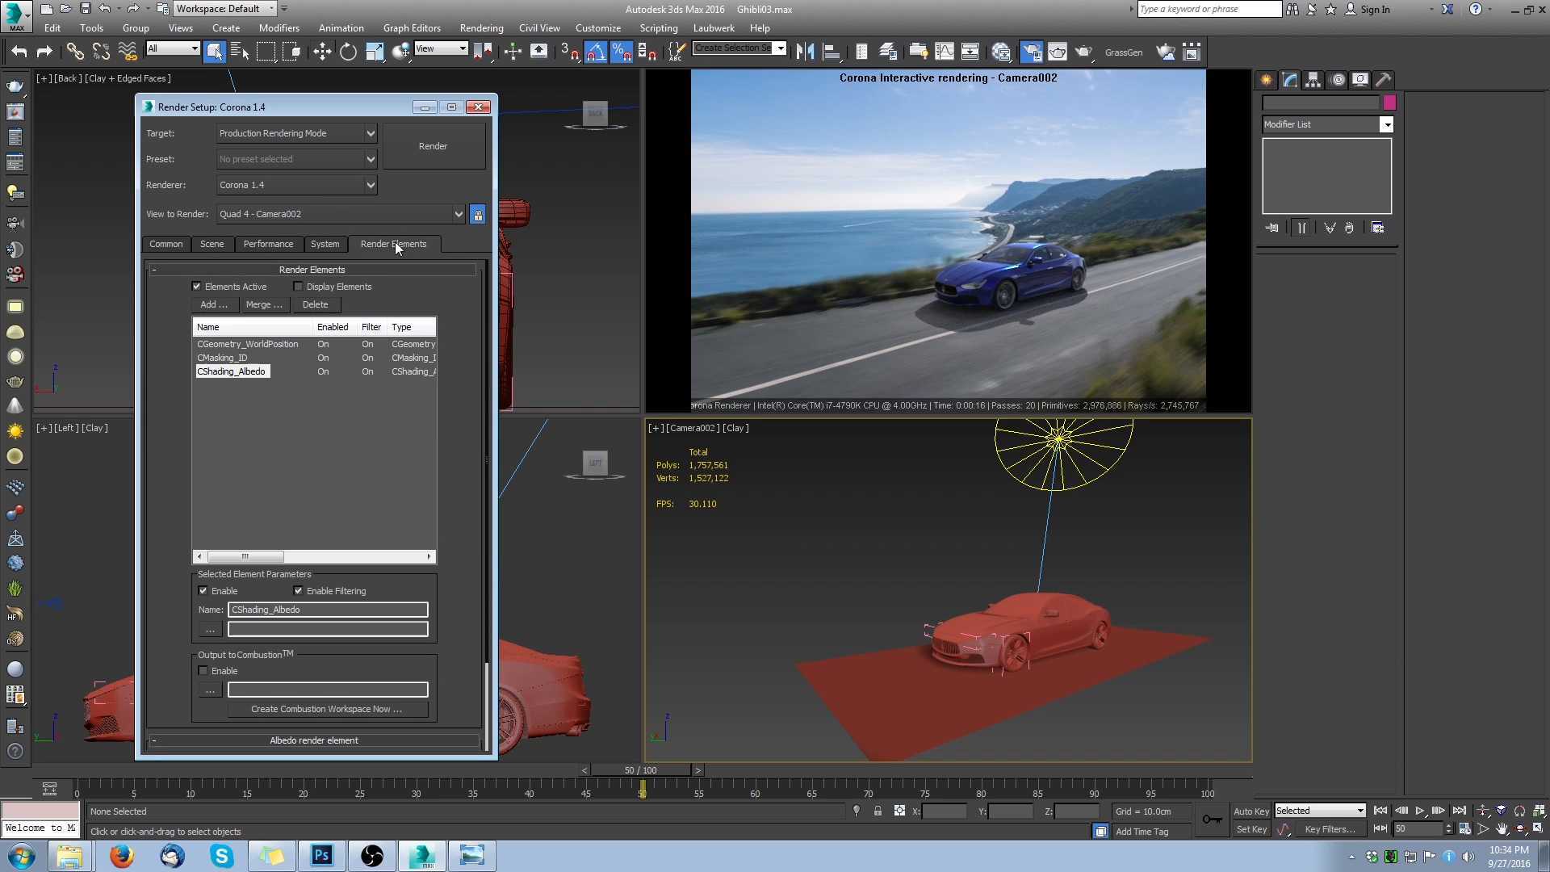
click(283, 358)
click(243, 373)
click(165, 246)
click(479, 107)
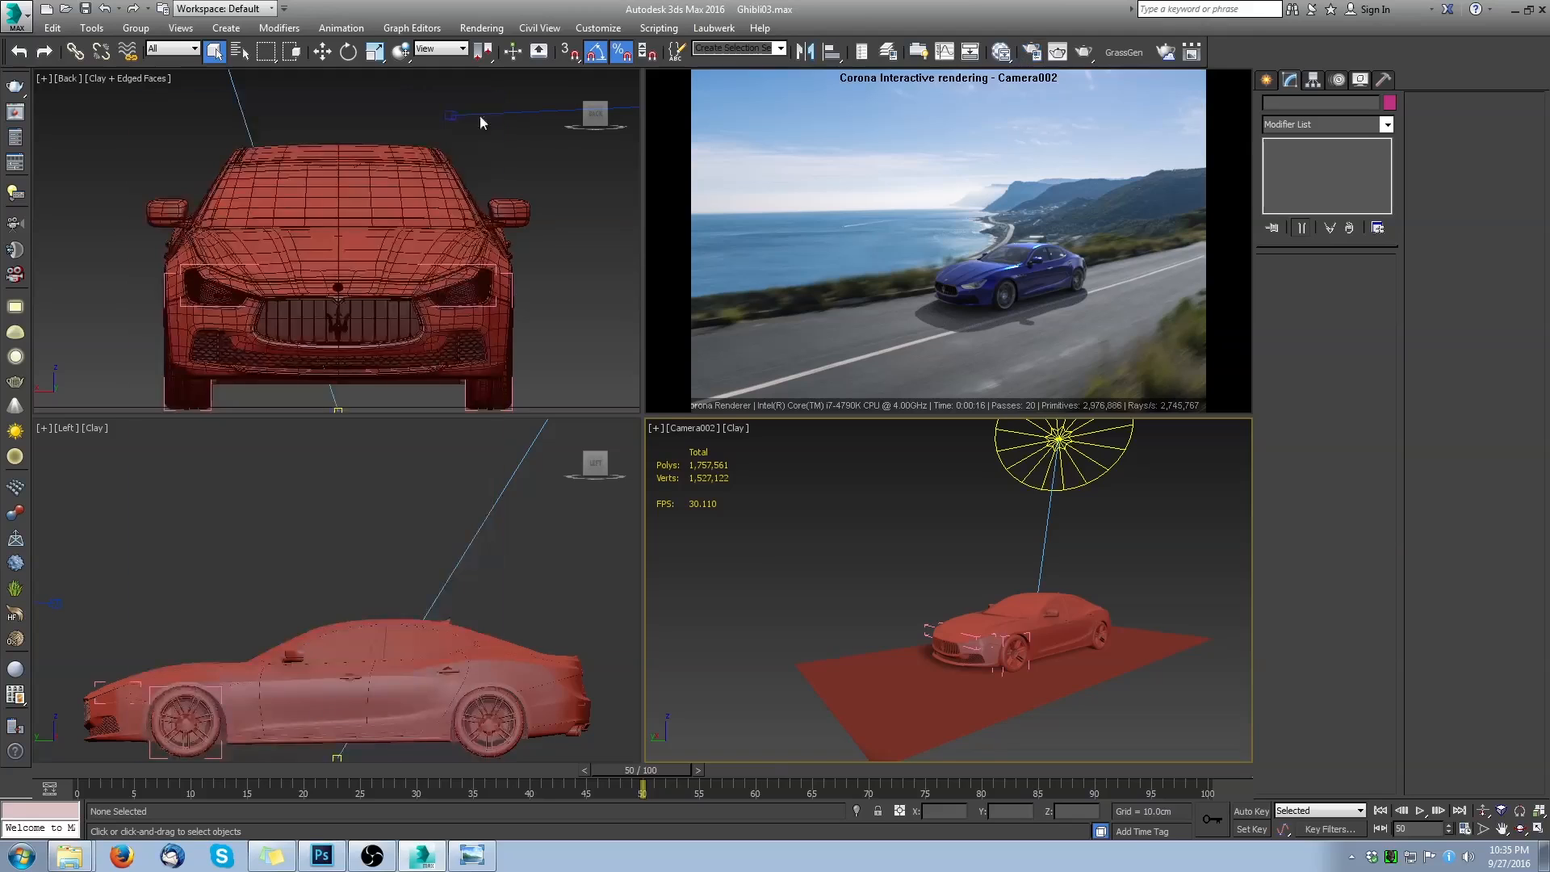
- Open the Slate Material Editor and examine the node network feeding the Material #1176 Blend material
click(1001, 53)
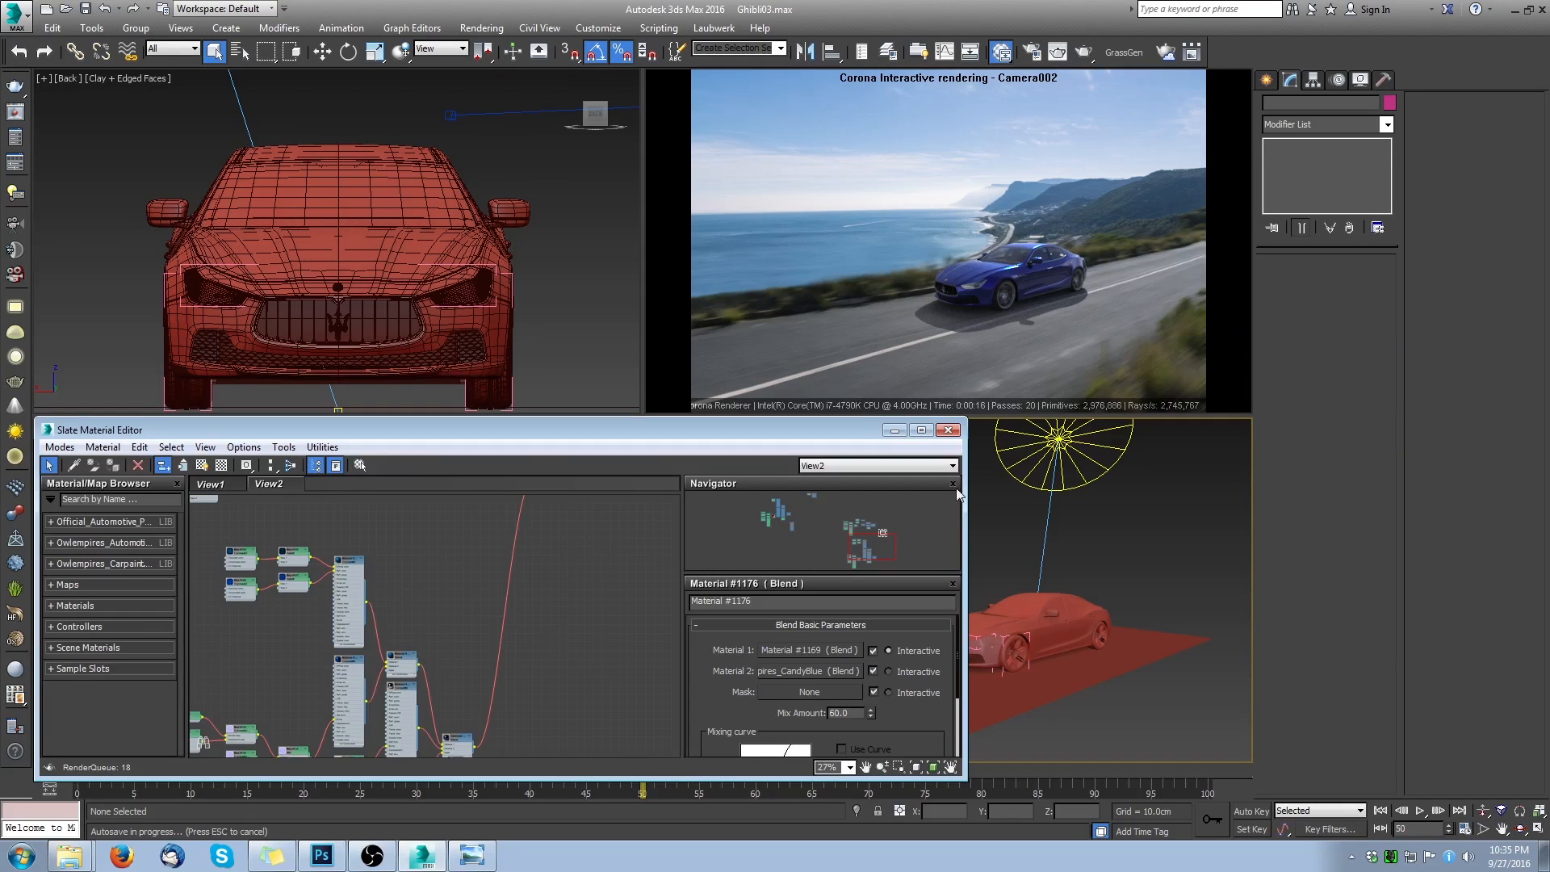
scroll(520, 657, down, 5)
scroll(520, 657, up, 4)
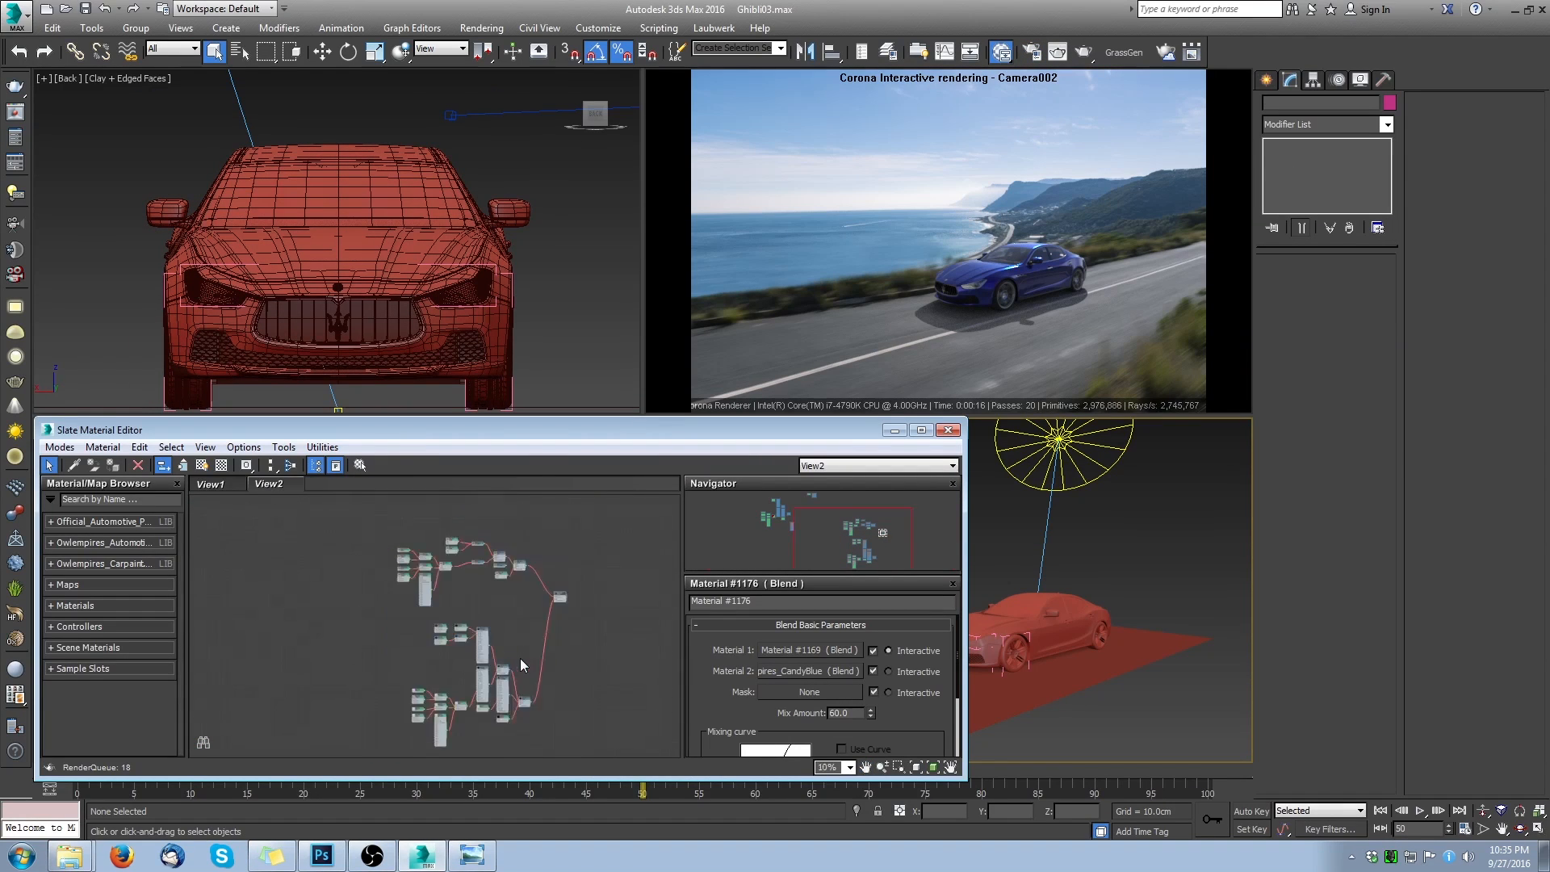
middle_drag(450, 563, 482, 614)
scroll(565, 614, up, 4)
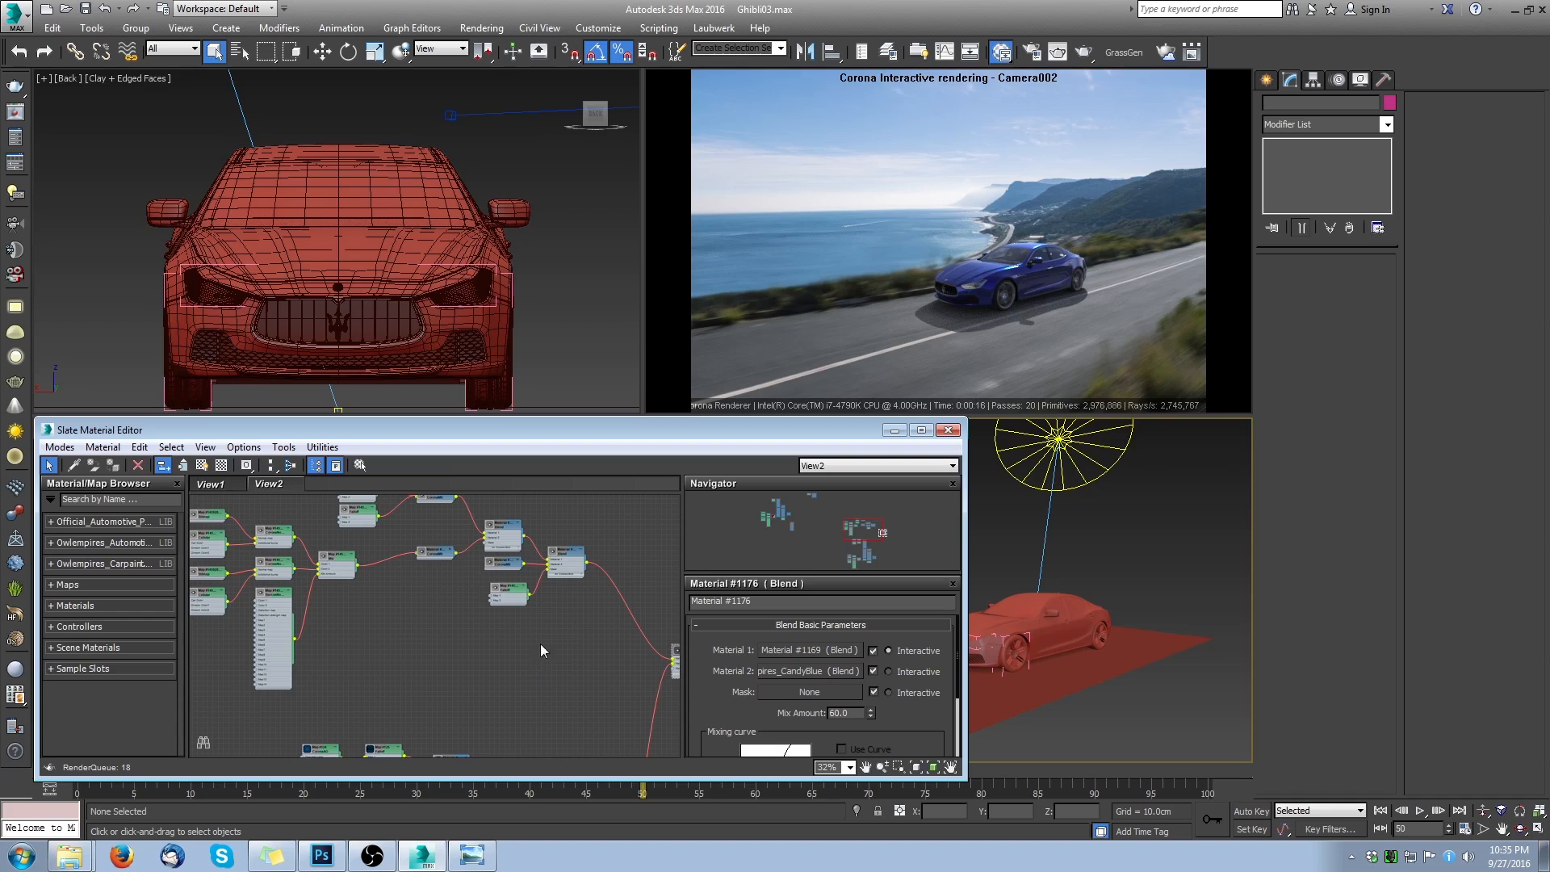
middle_drag(552, 575, 414, 631)
scroll(545, 558, down, 4)
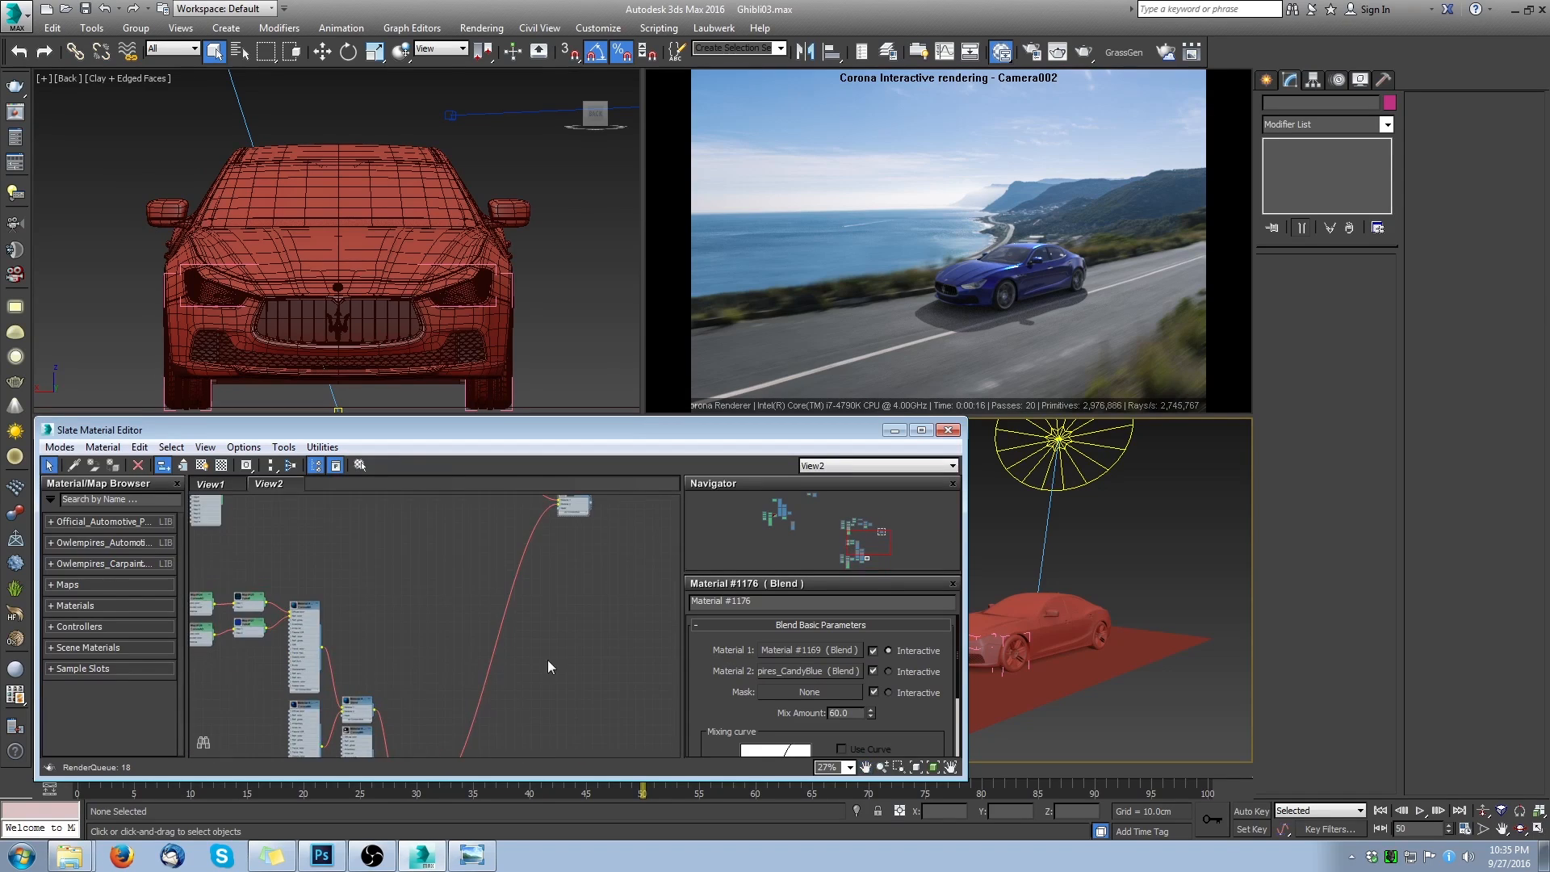
scroll(536, 536, up, 1)
middle_drag(536, 536, 544, 624)
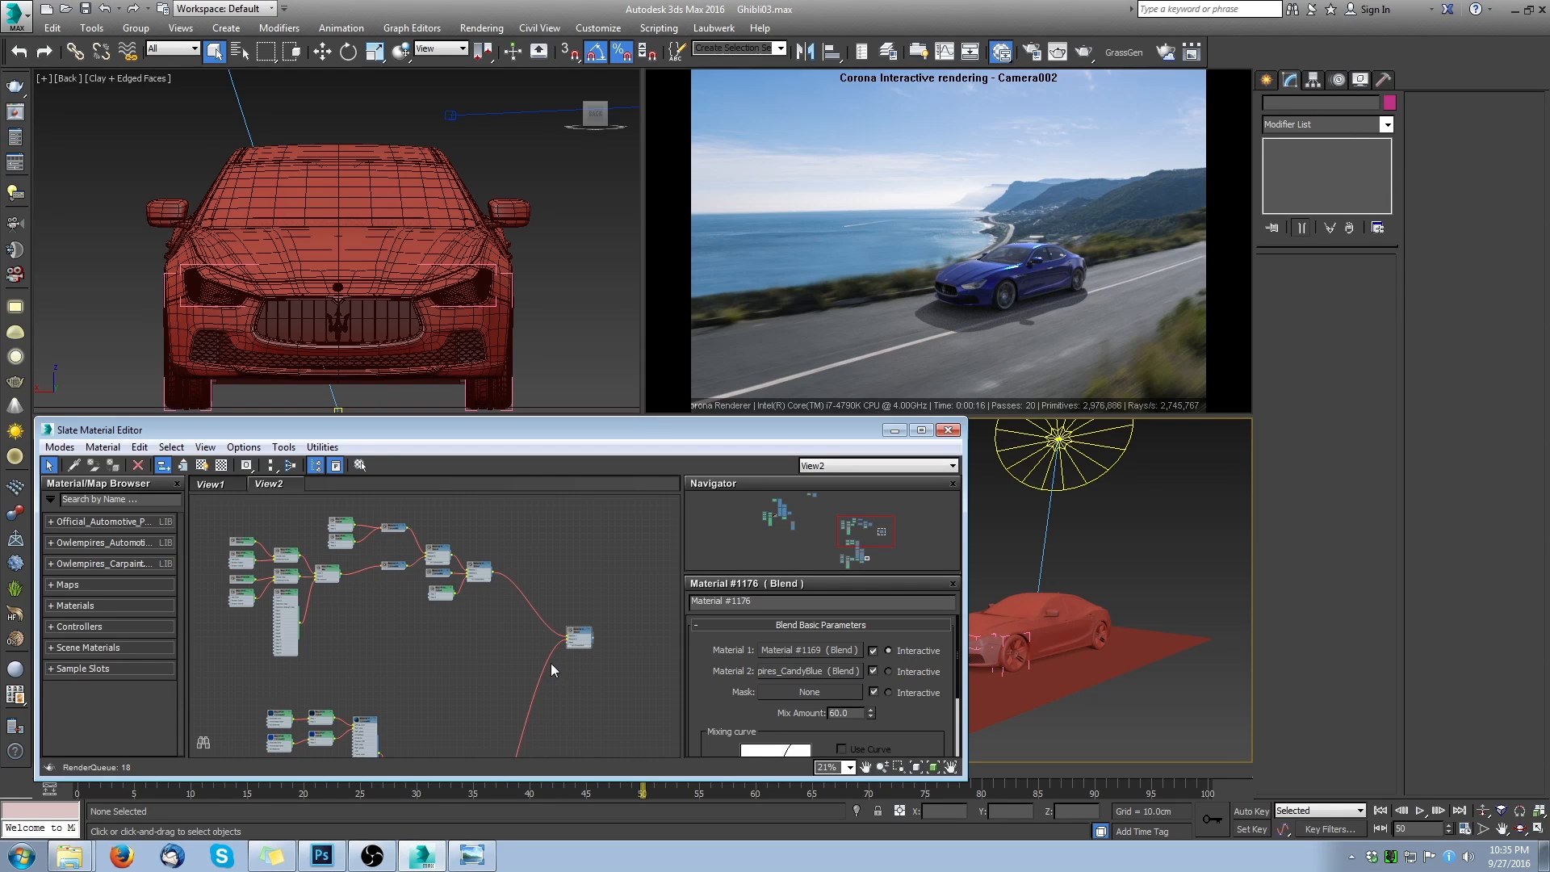
middle_drag(564, 709, 579, 613)
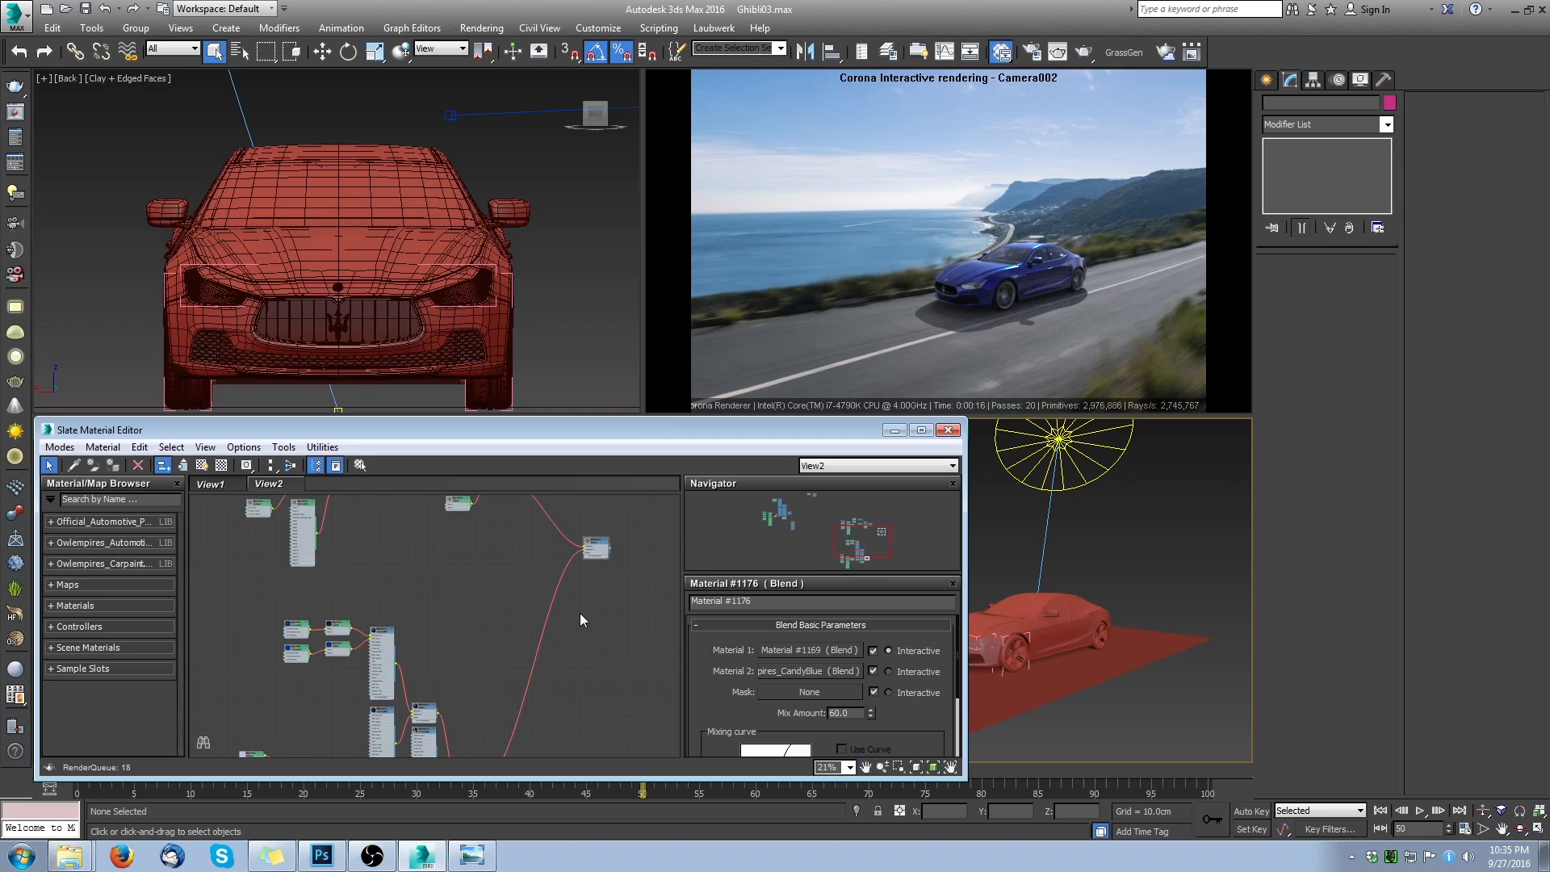
scroll(579, 640, down, 3)
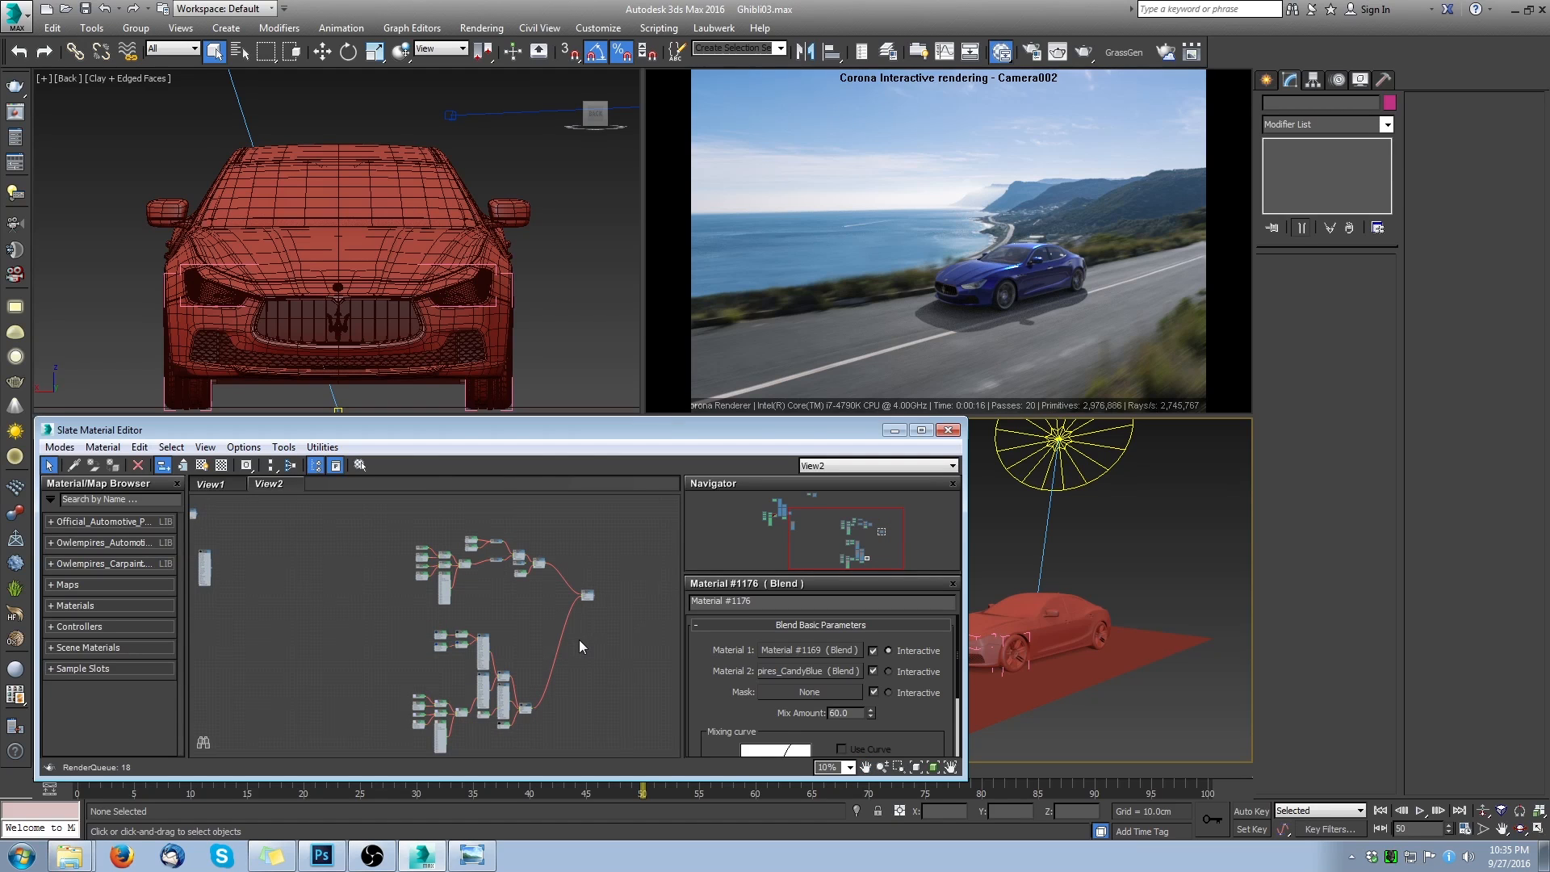
scroll(579, 646, up, 2)
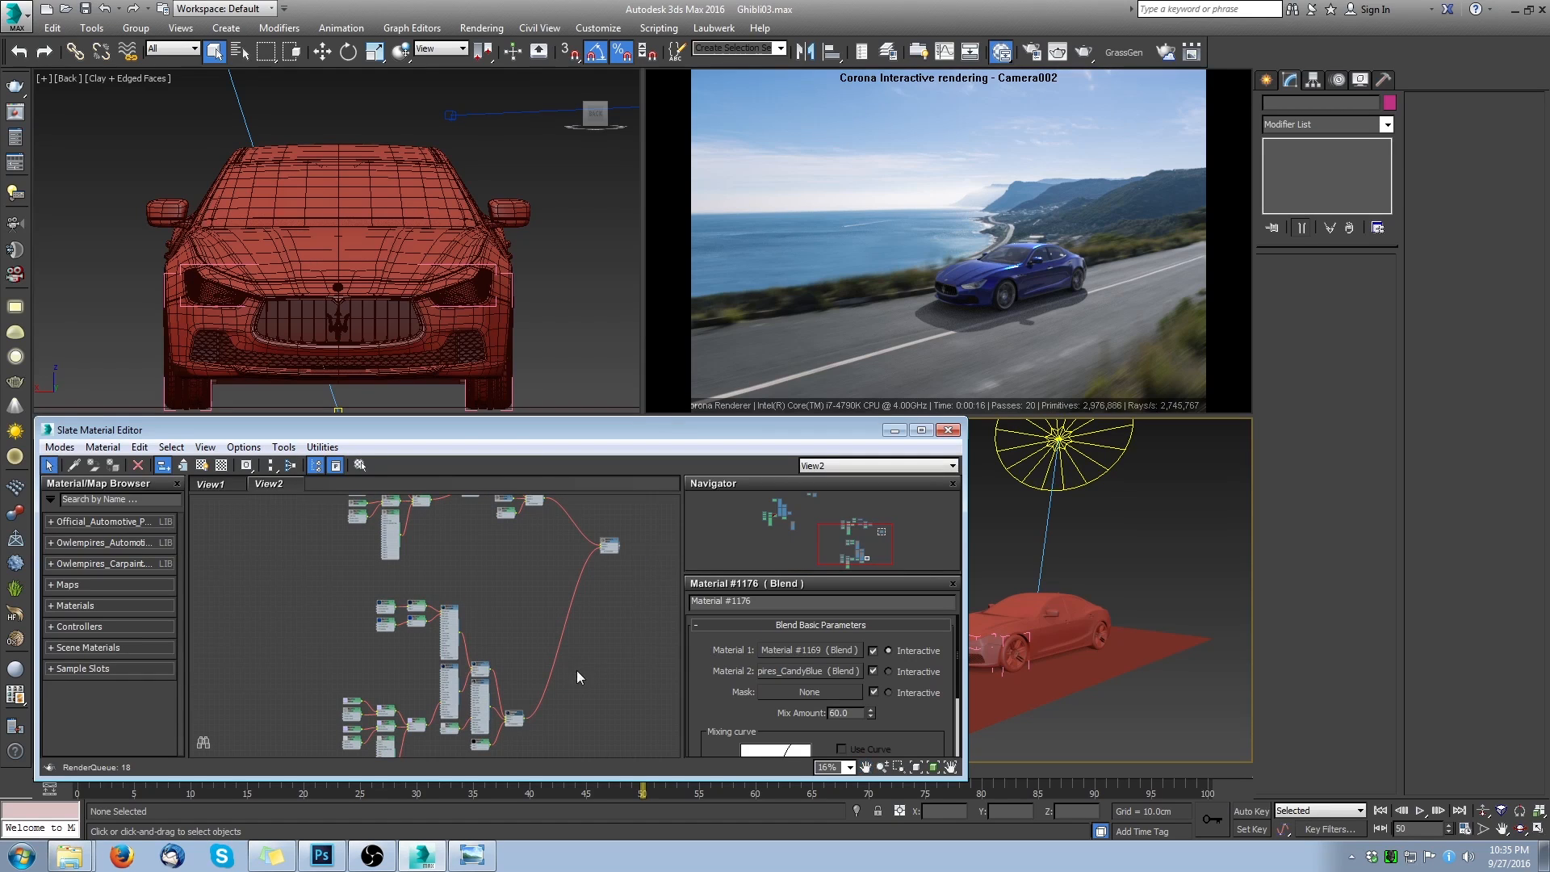
- Examine the node branches feeding the Material #1176 Blend material and close the Slate Material Editor
scroll(621, 539, up, 5)
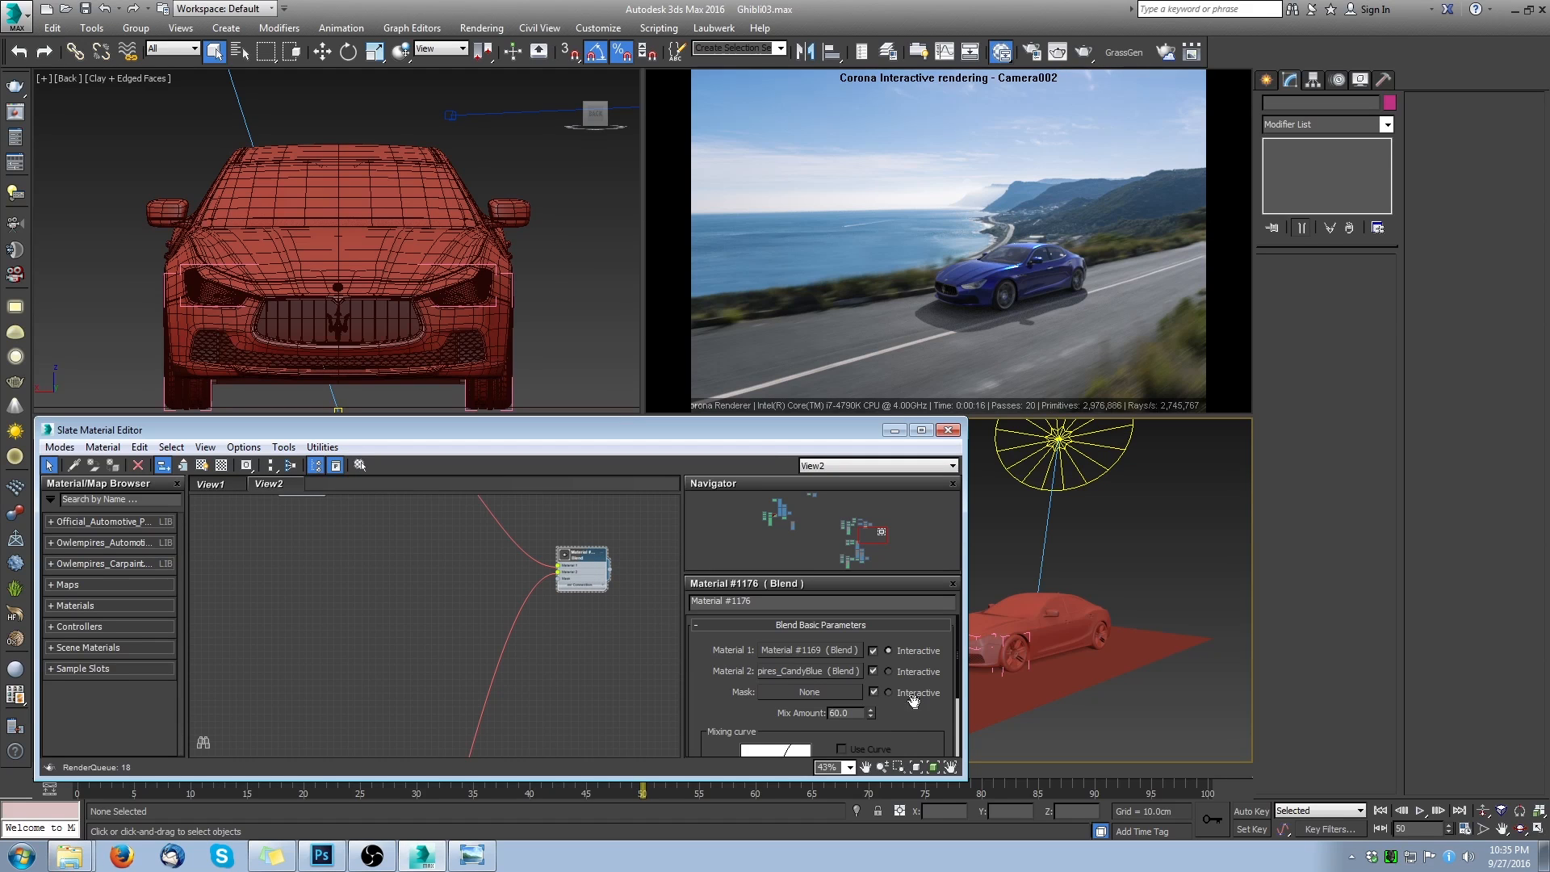
scroll(495, 644, down, 4)
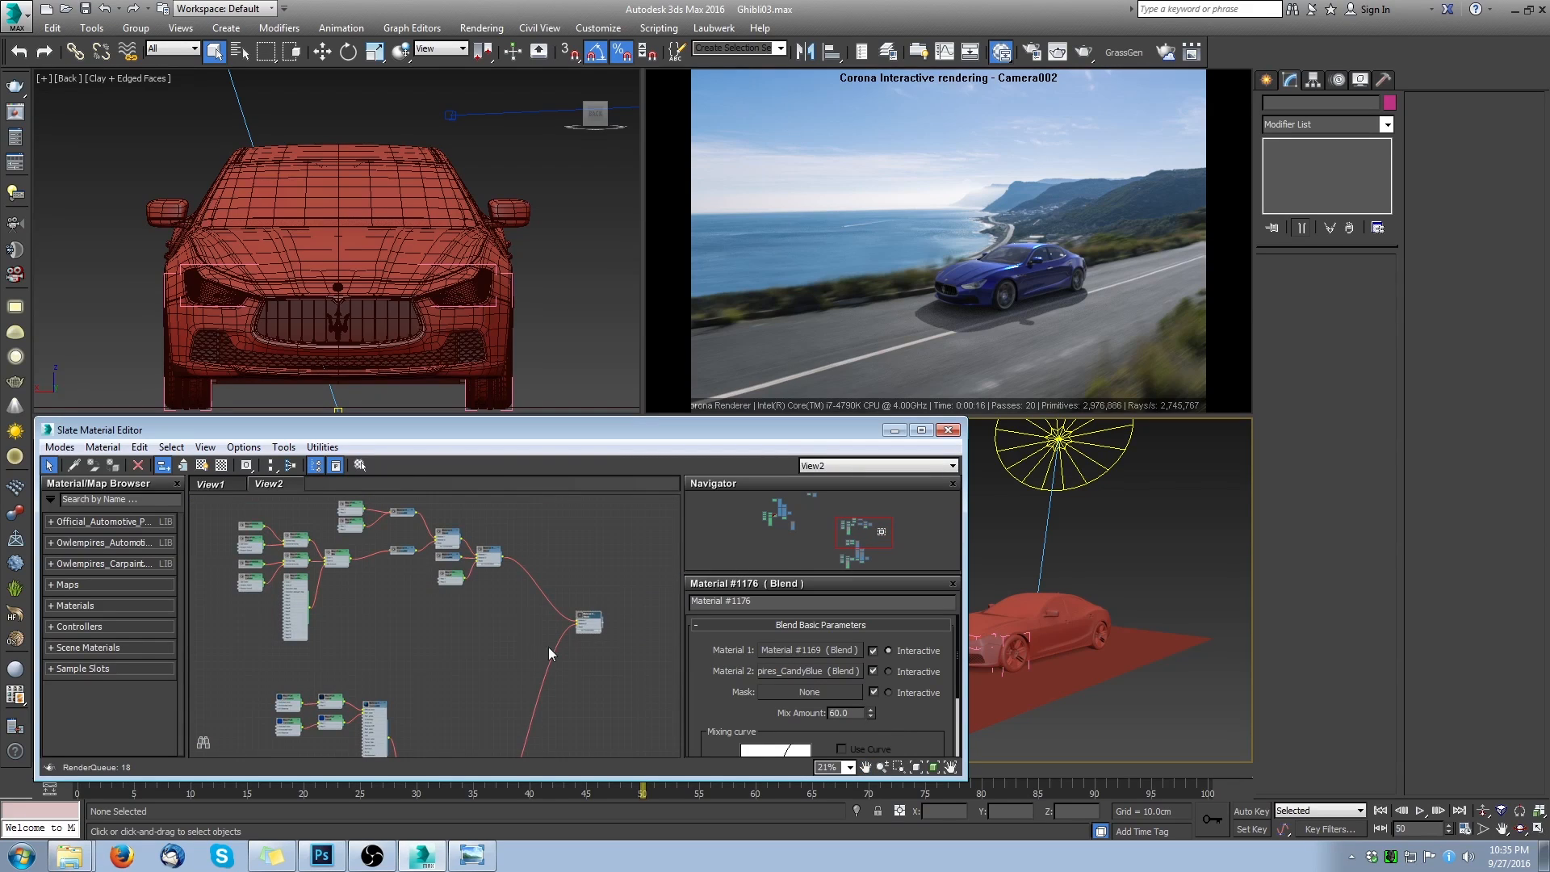
middle_drag(549, 652, 476, 678)
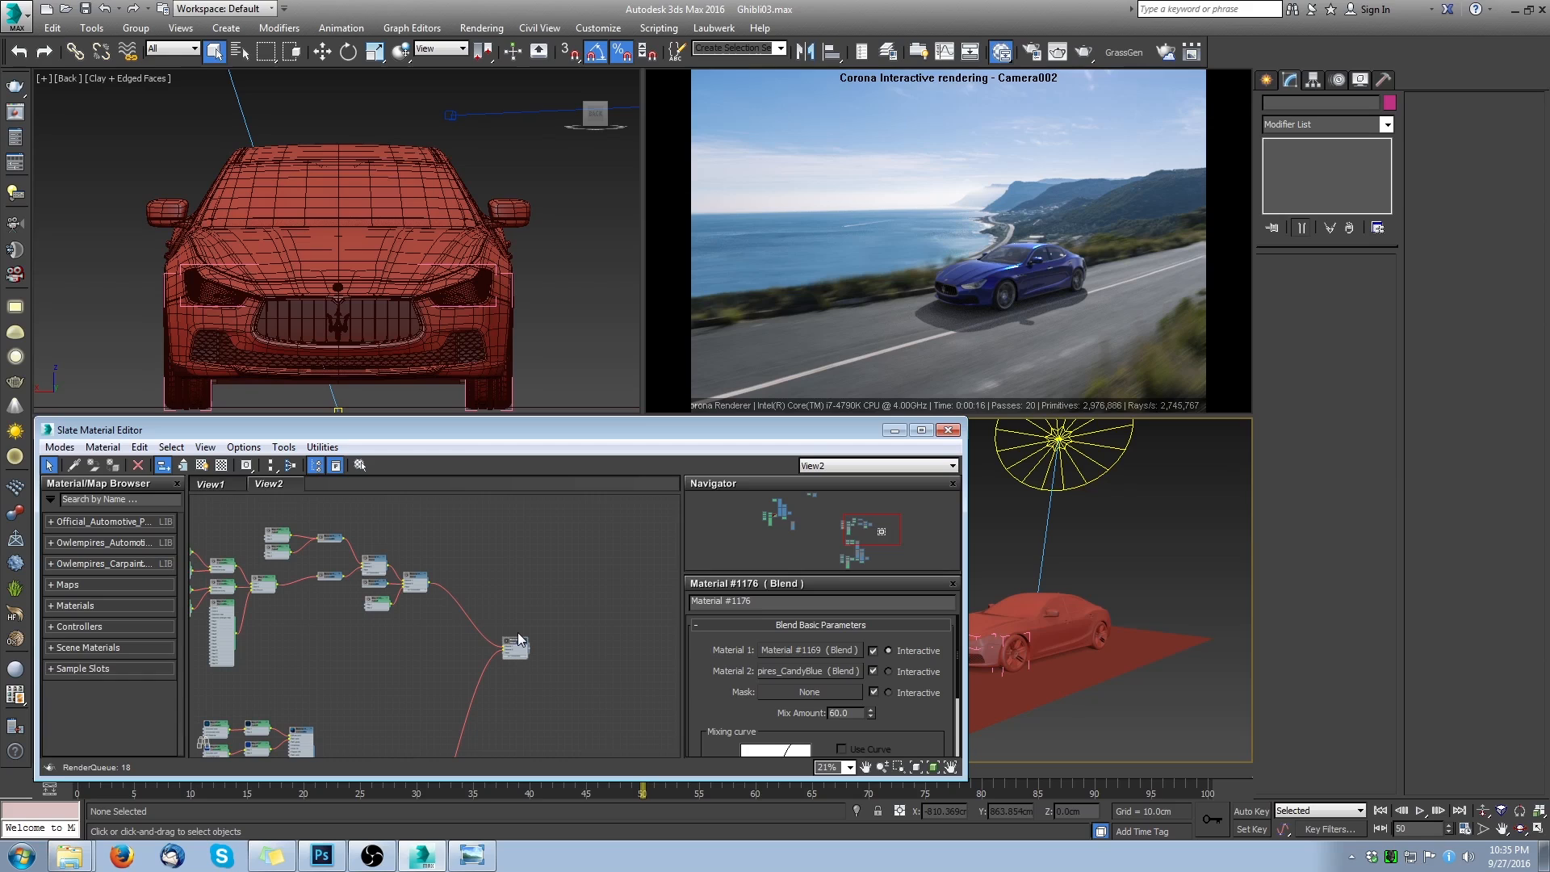
middle_drag(529, 708, 542, 696)
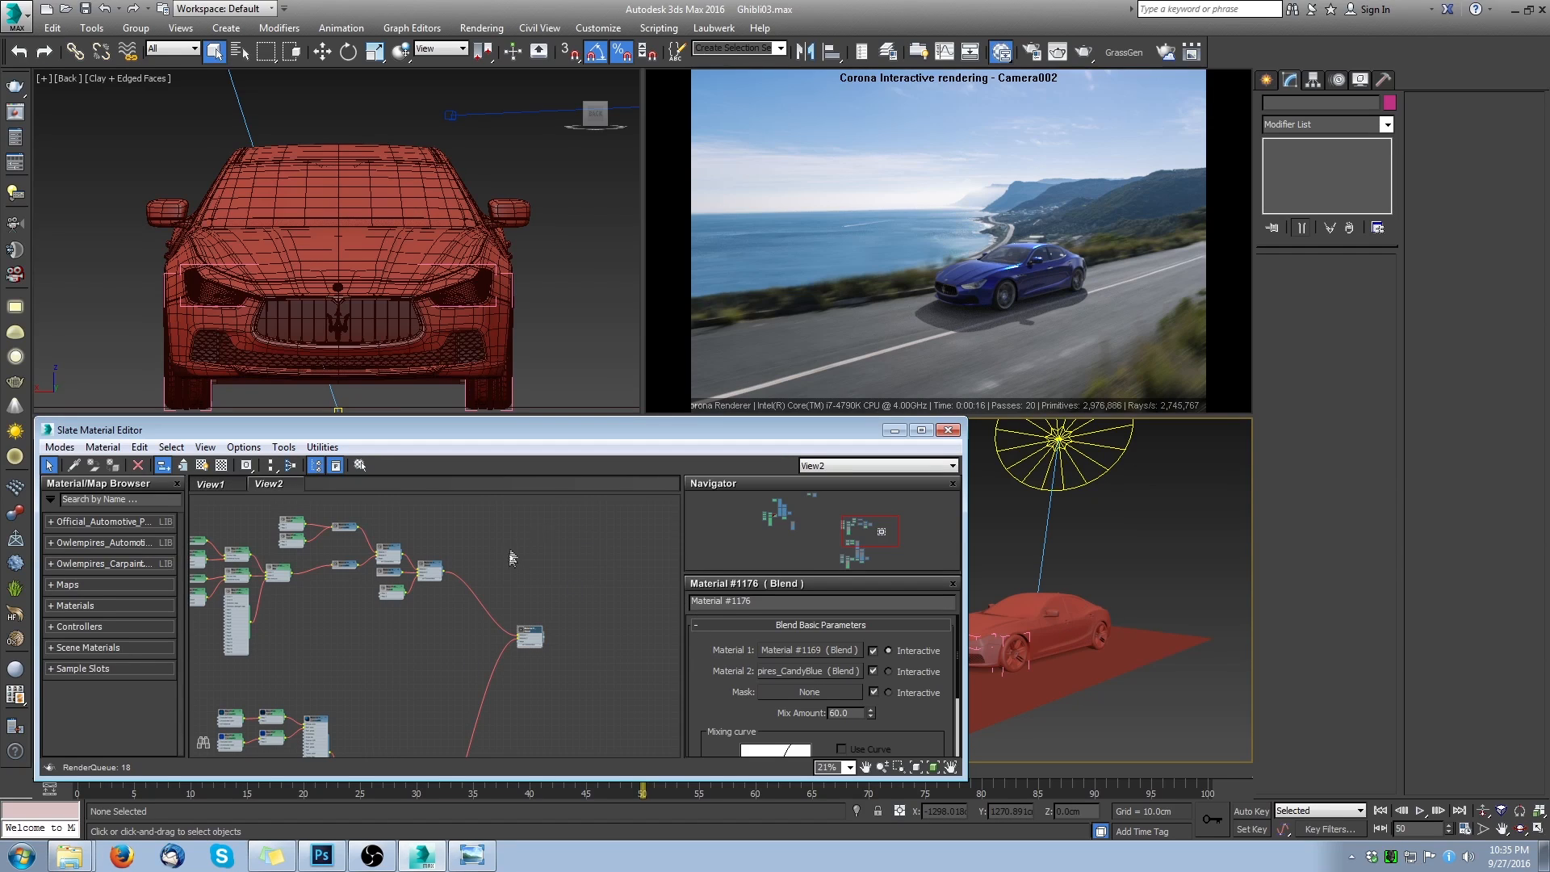
scroll(502, 610, down, 4)
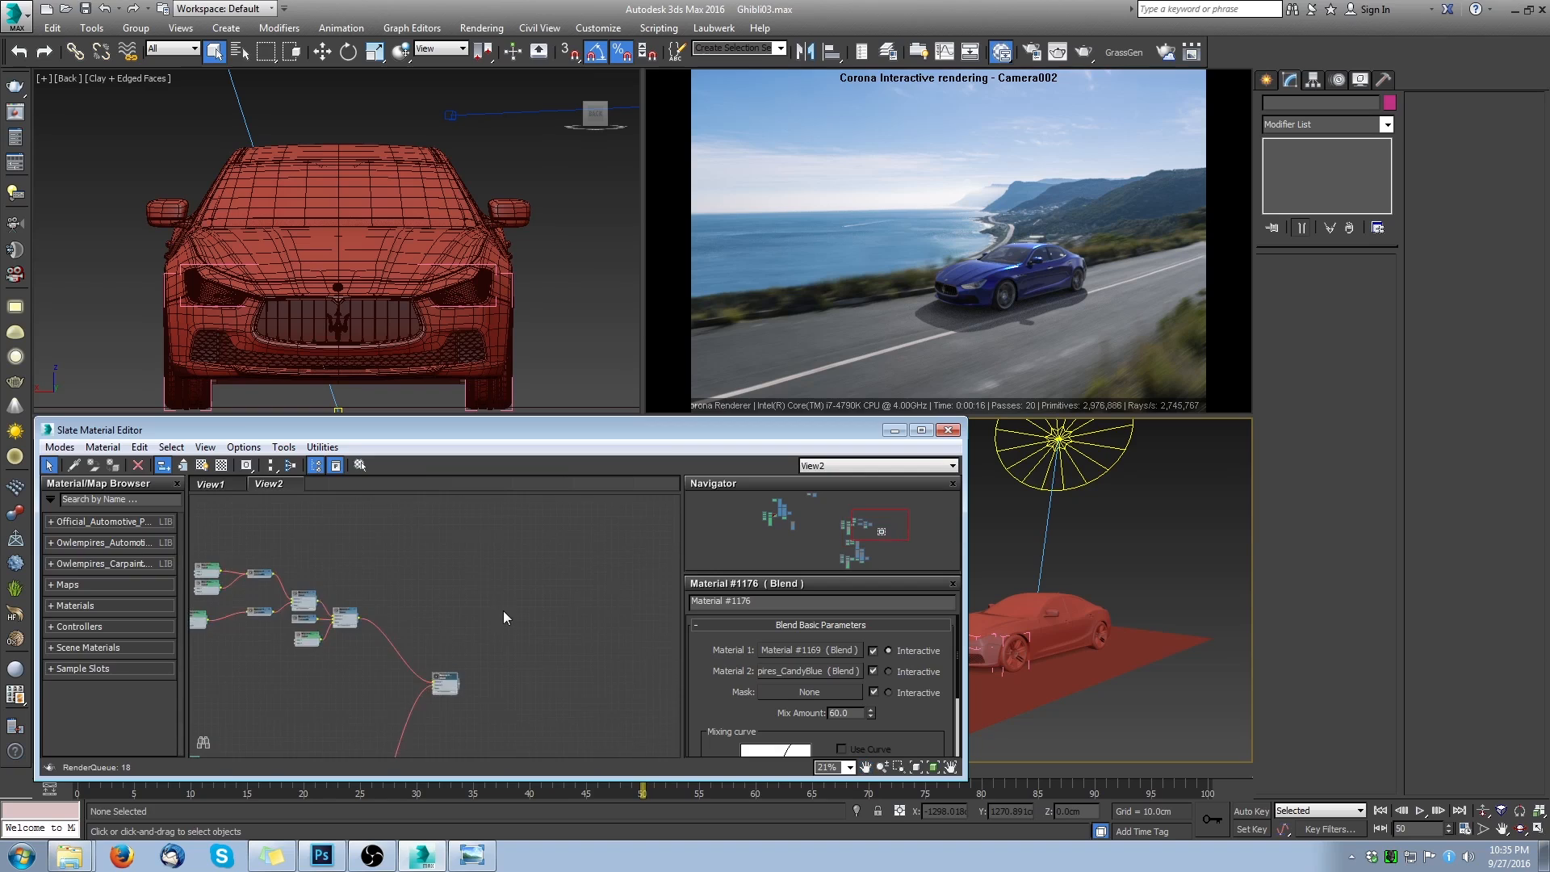
click(949, 431)
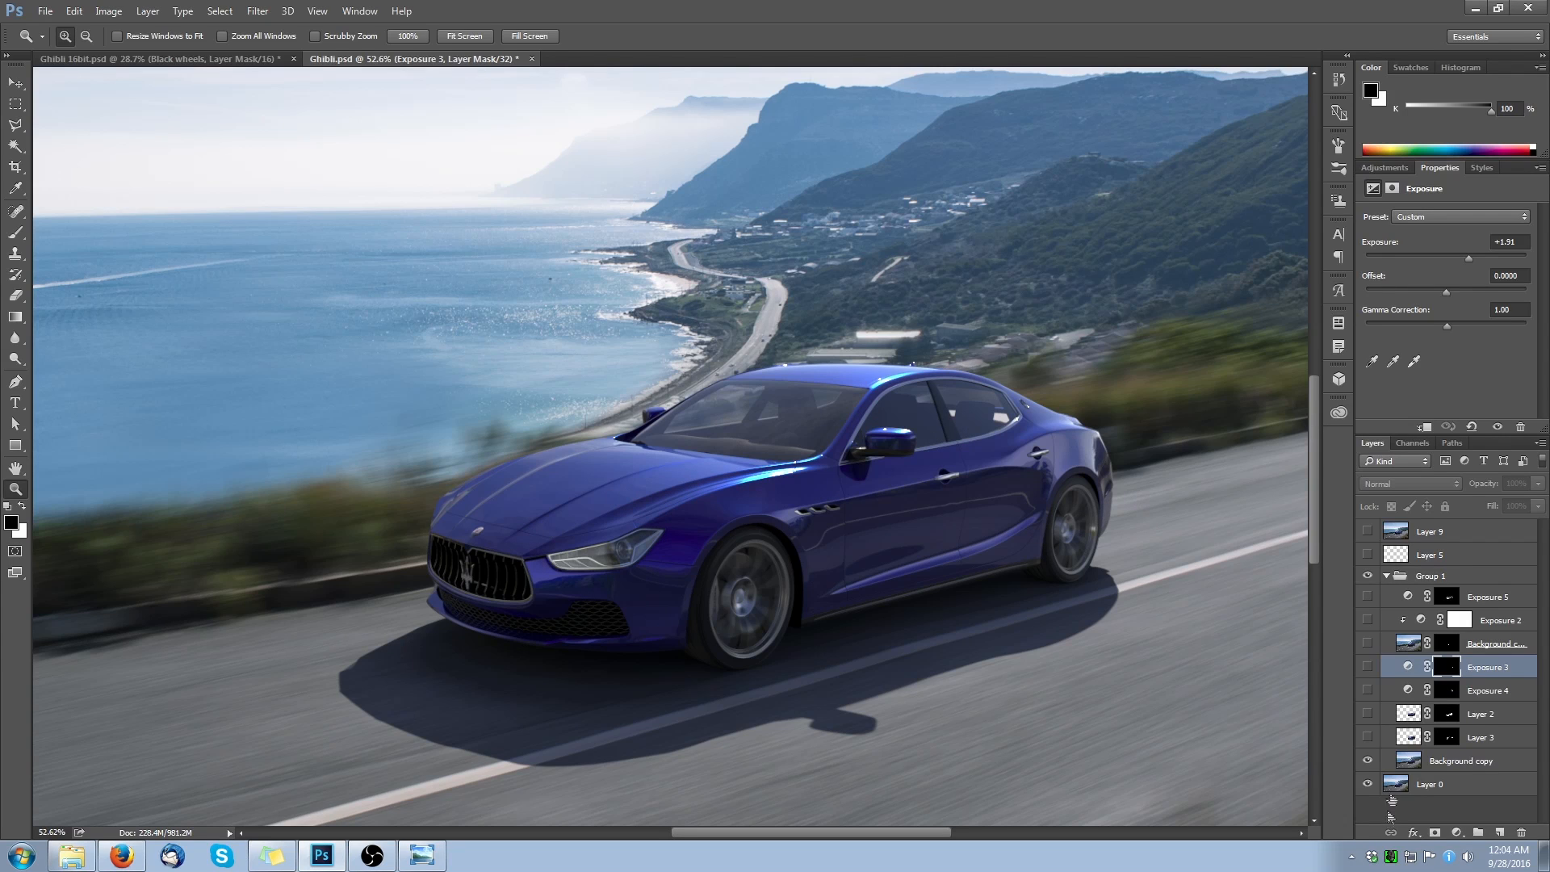
- Show Layer 3 in the Ghibli.psd composite and compare it with its layer mask disabled and enabled
click(1366, 742)
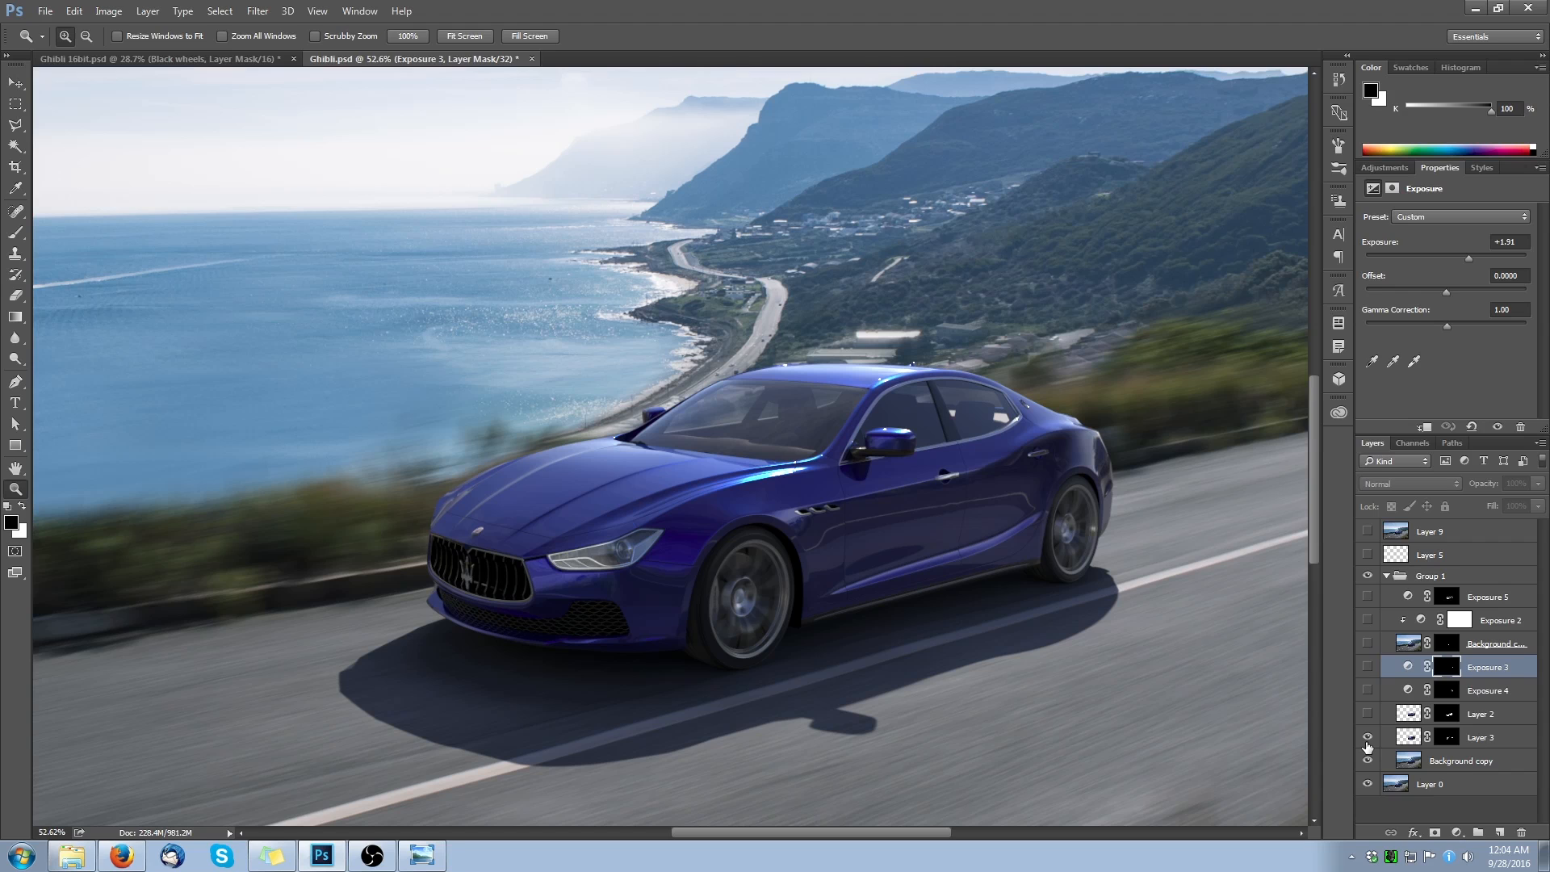
shift+click(1448, 737)
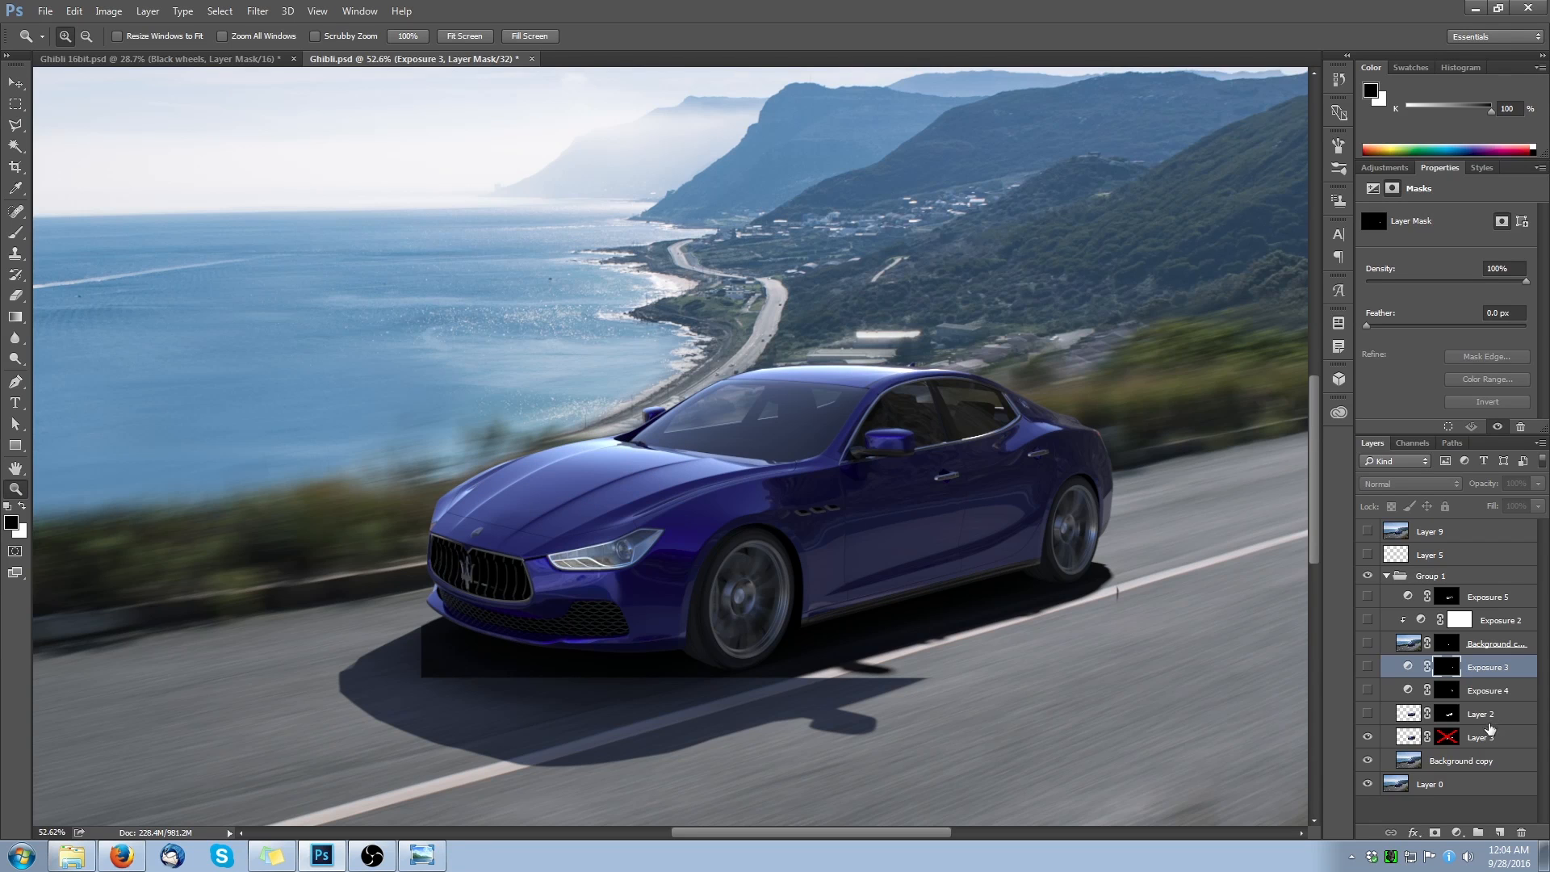
shift+click(1448, 737)
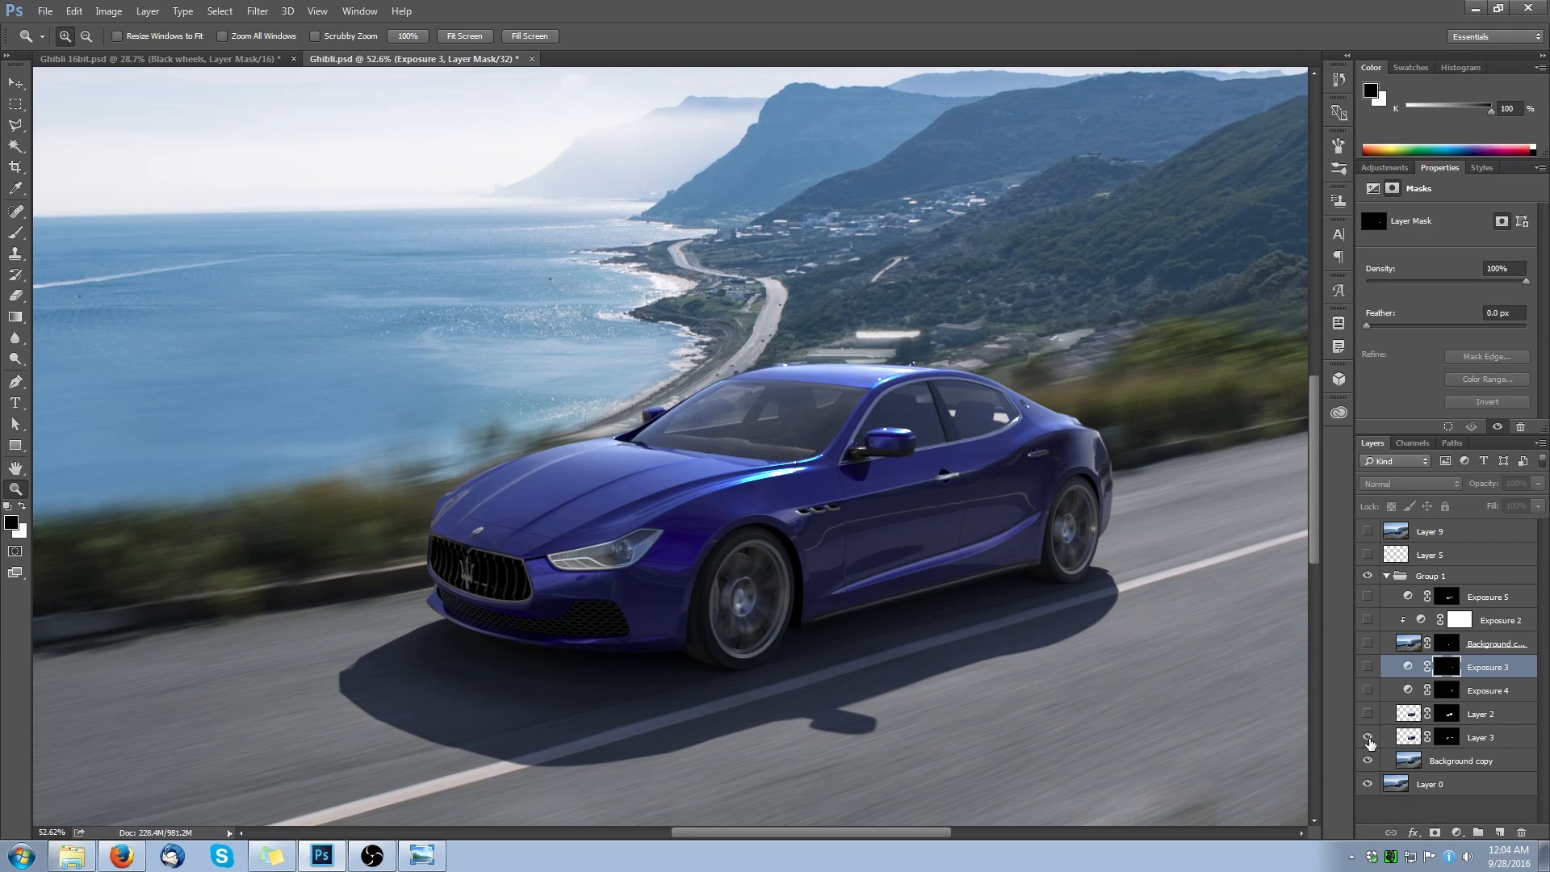
click(1368, 739)
click(1368, 738)
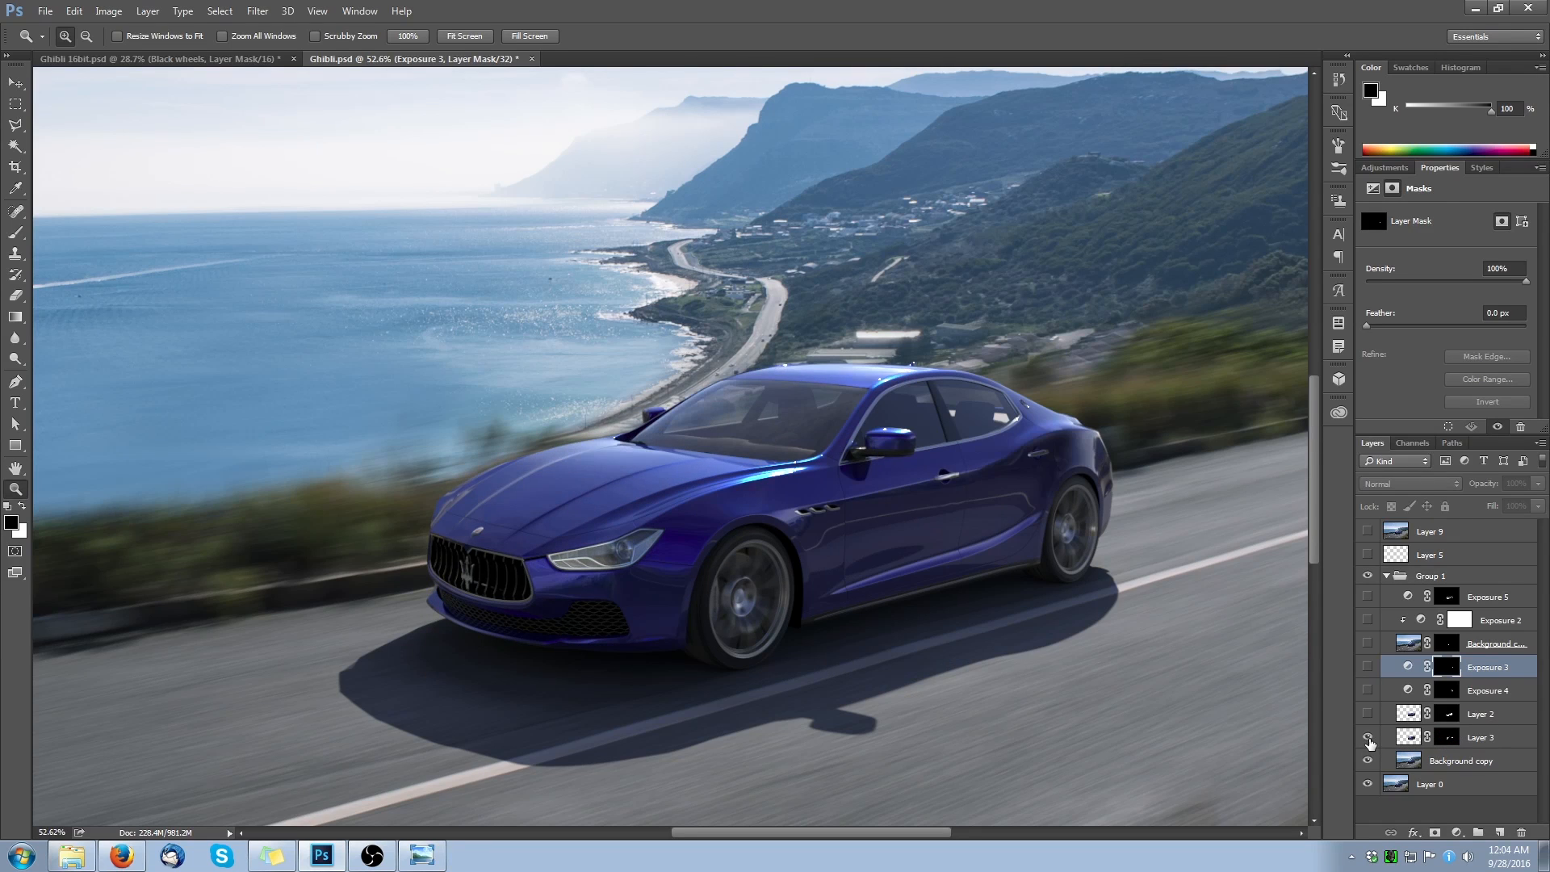
- Show Layer 2 and compare the car with the layer's mask disabled and enabled and with the layer hidden
click(1490, 717)
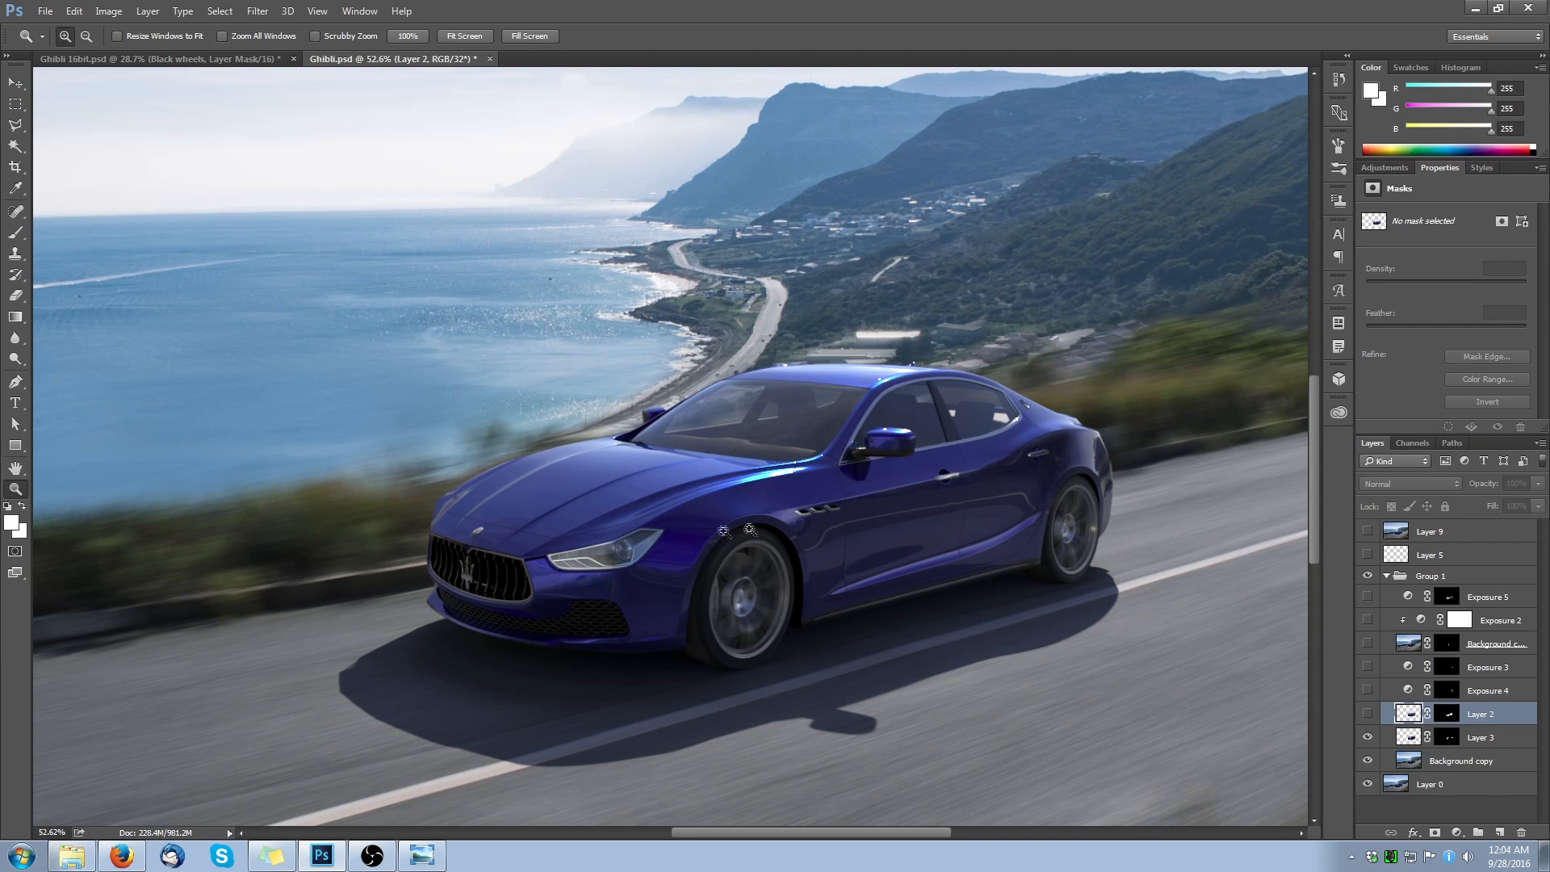
click(1368, 714)
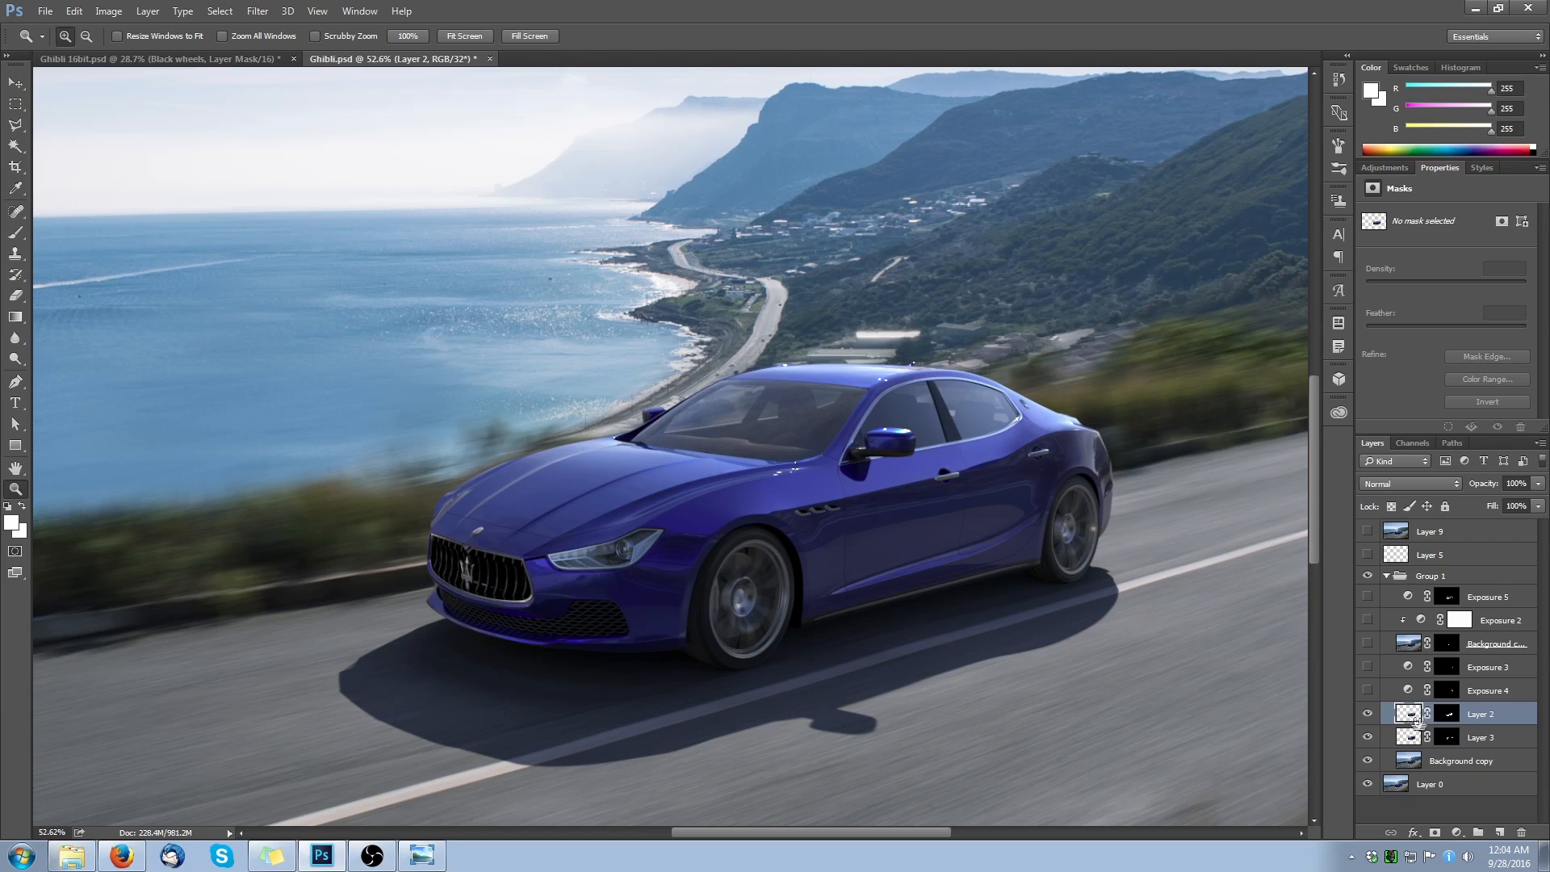
shift+click(1447, 715)
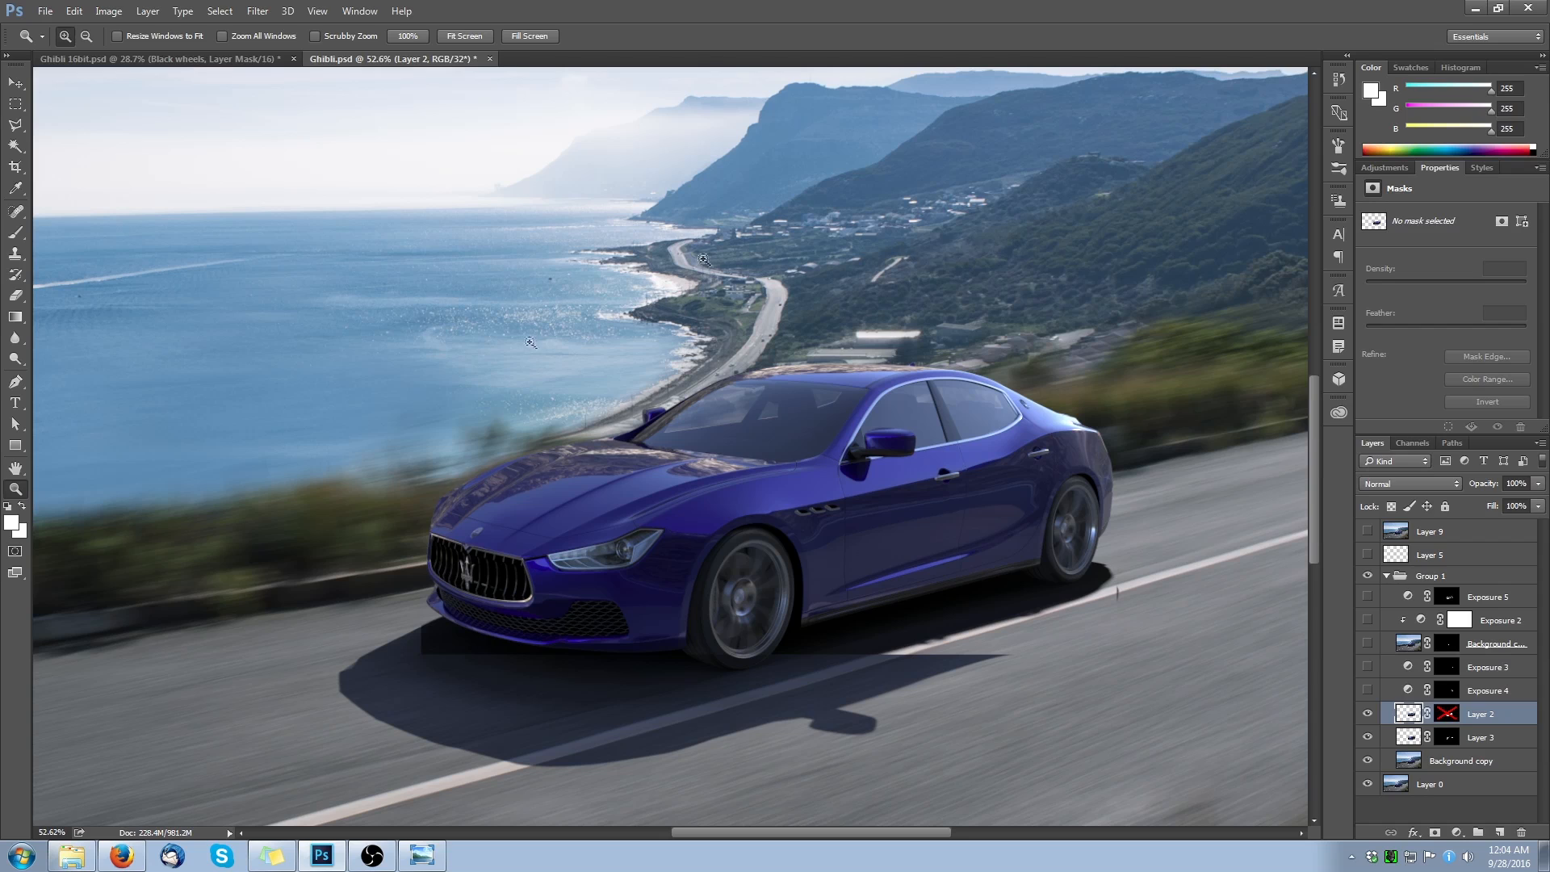
shift+click(1450, 715)
click(1367, 714)
click(1368, 714)
- Show the Exposure 4, Exposure 3, masked background copy, Exposure 2 and Exposure 5 layers in Group 1
click(1367, 690)
click(1367, 669)
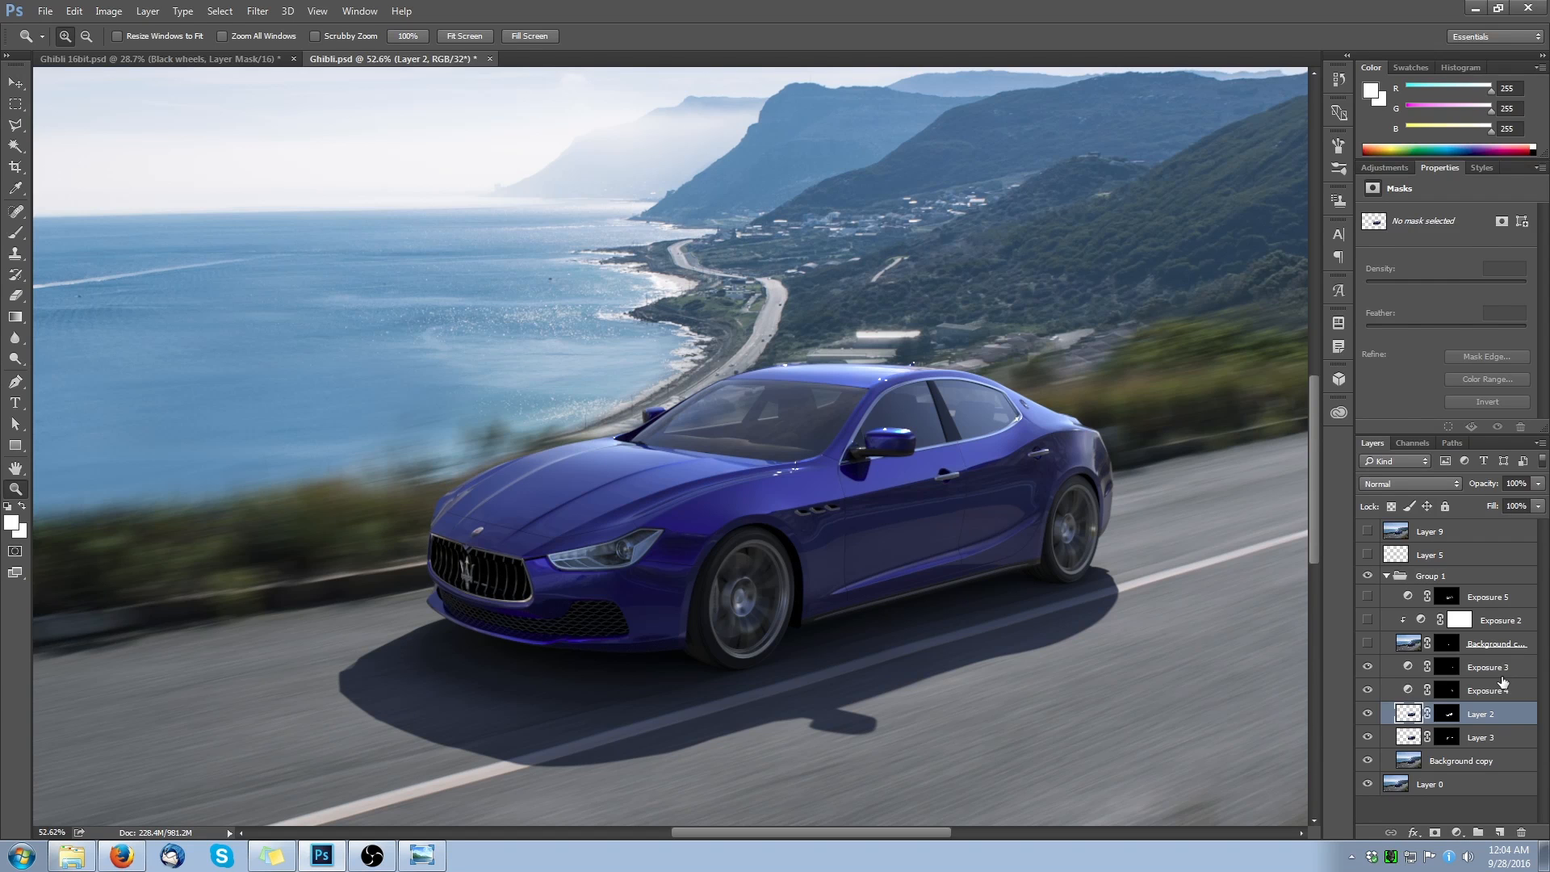
click(1502, 677)
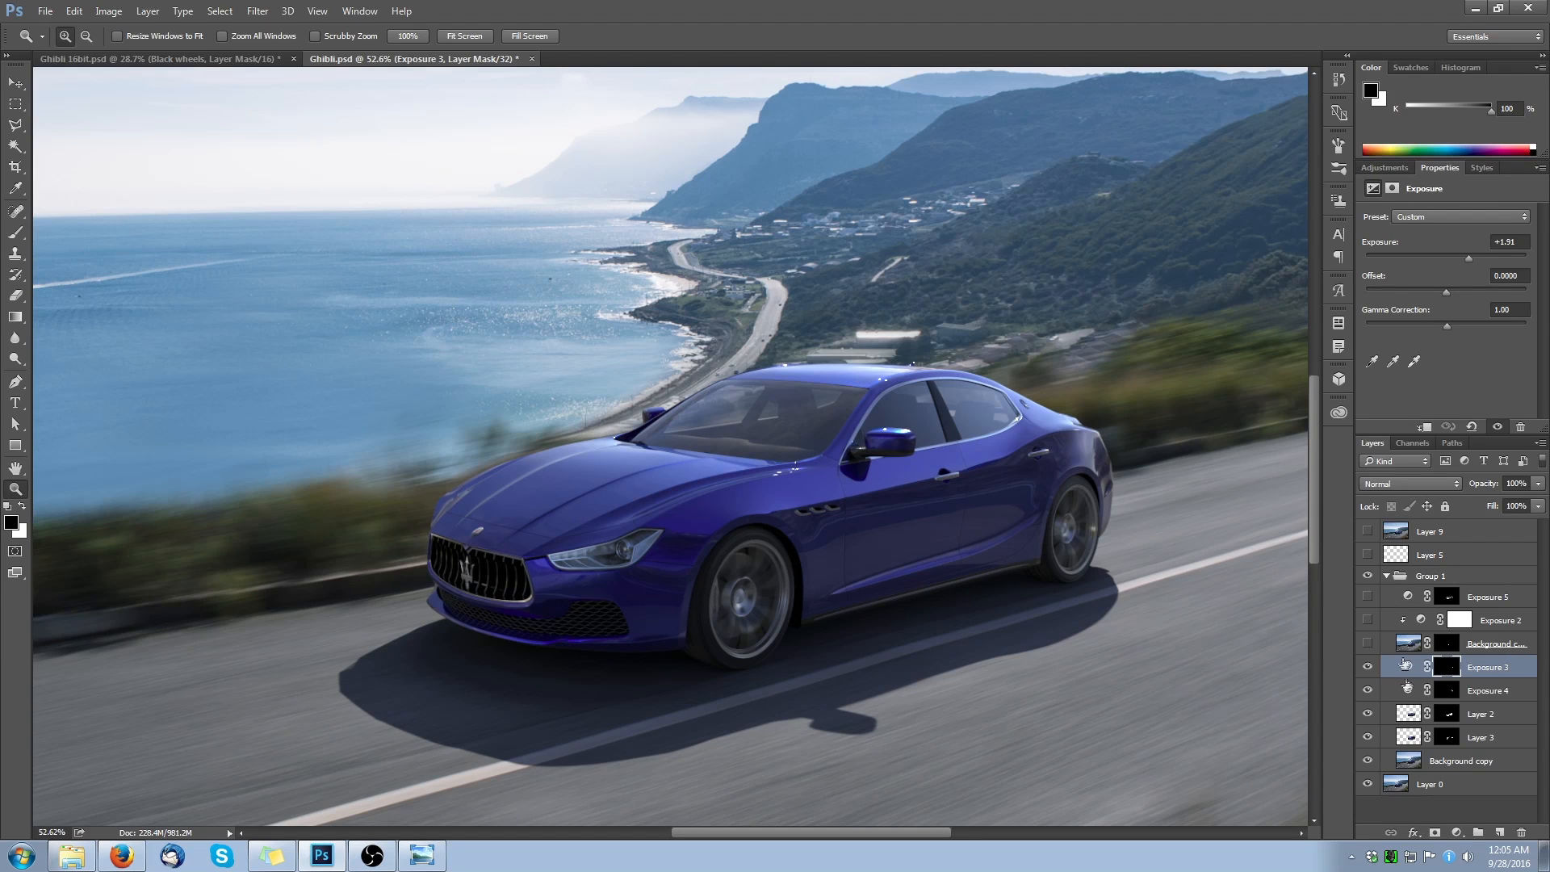
click(1366, 644)
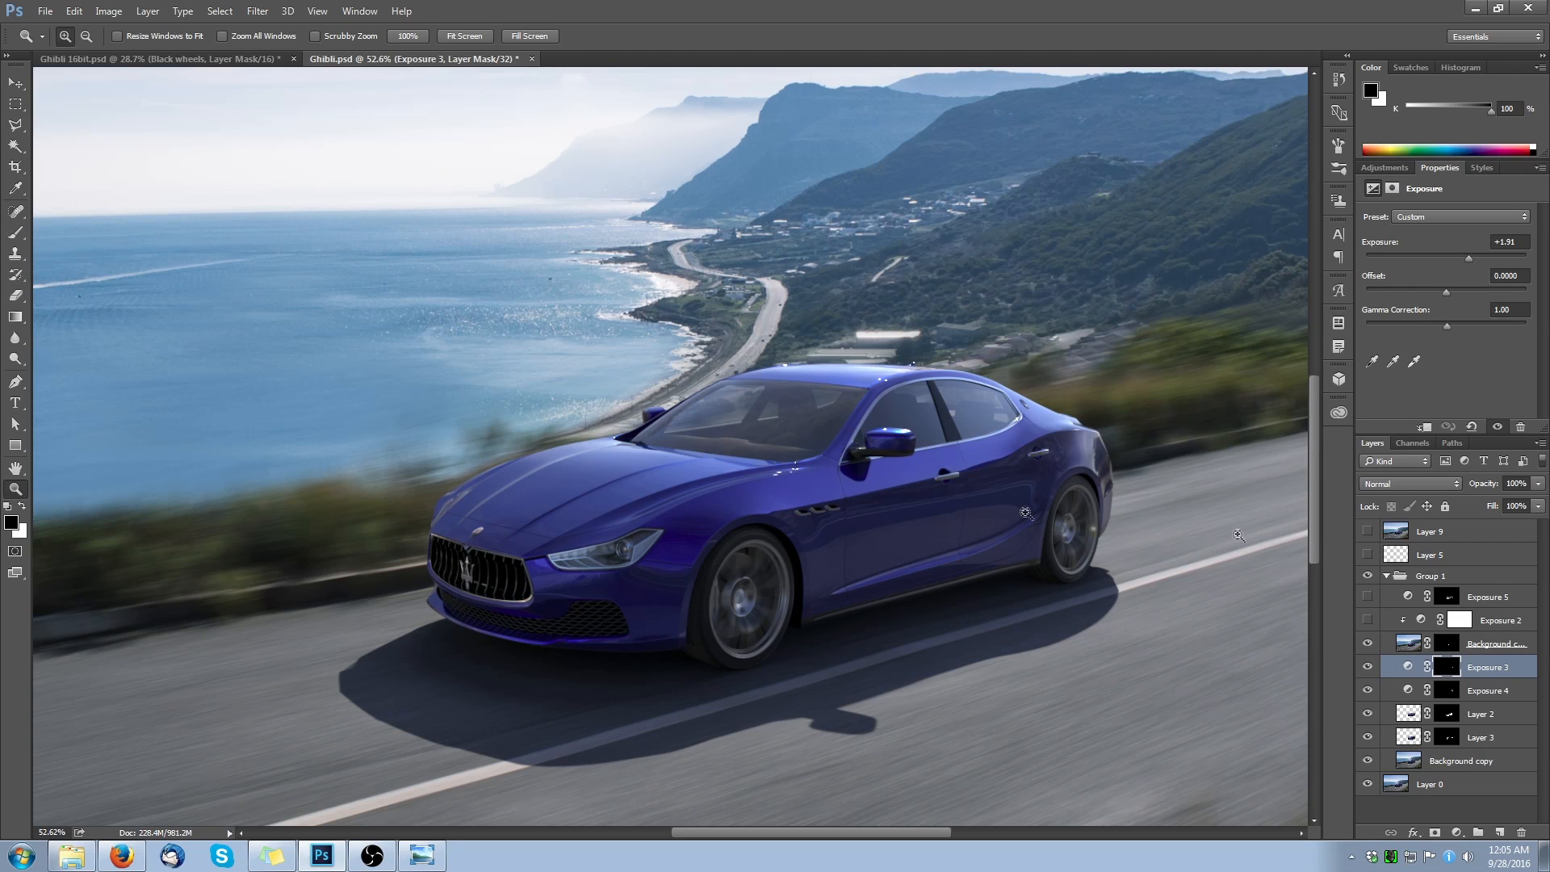
click(1368, 620)
click(1367, 598)
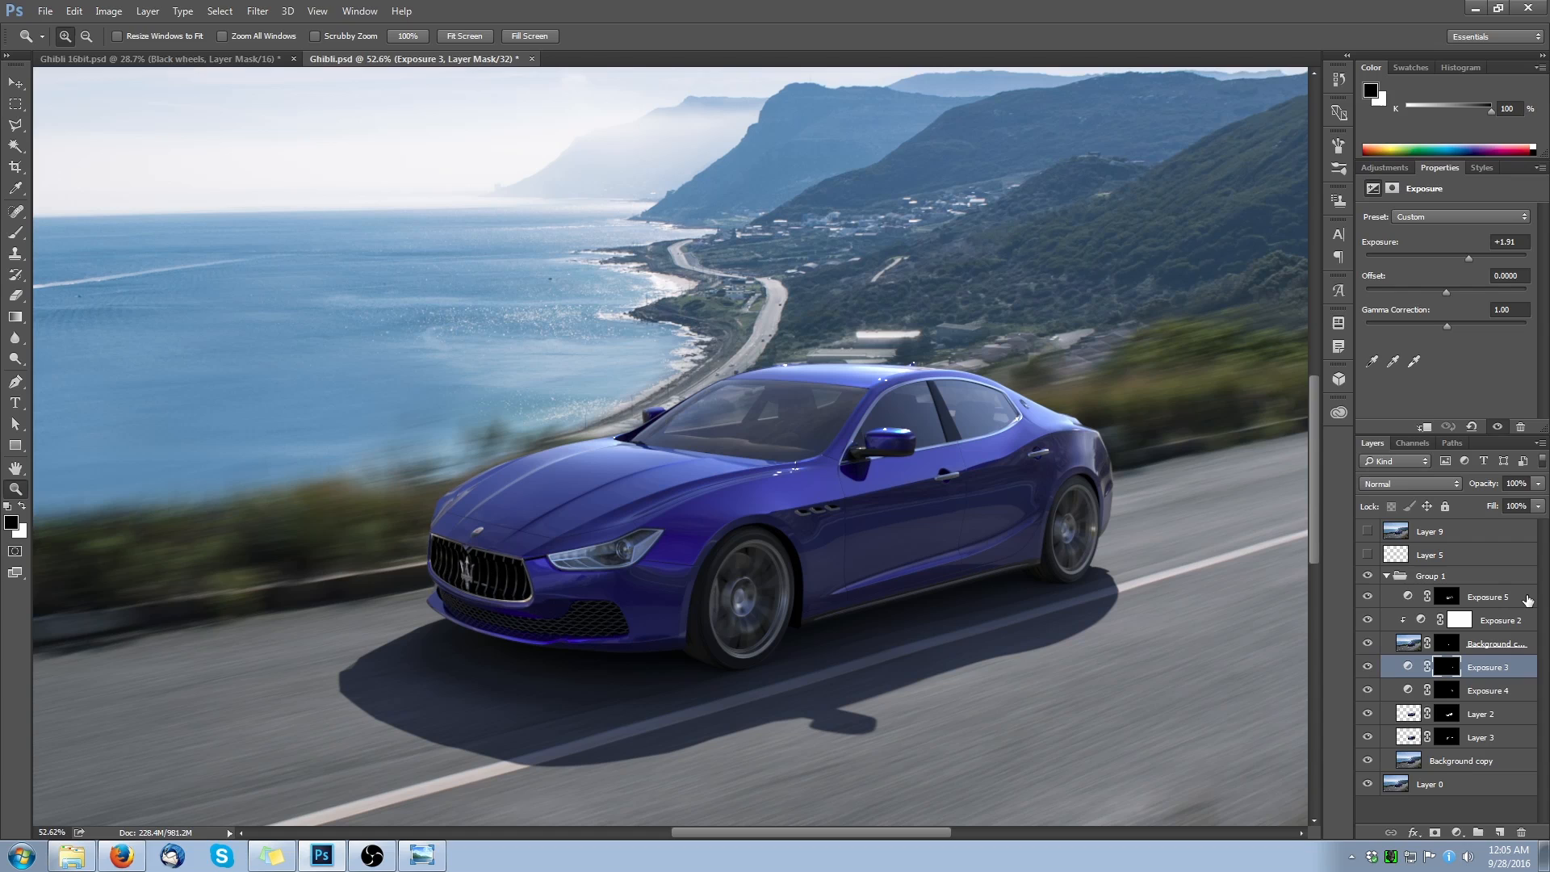
- Check Exposure 5 with its mask disabled and enabled, and show Layer 5 and Layer 9 with the whole image fitted
shift+click(1448, 597)
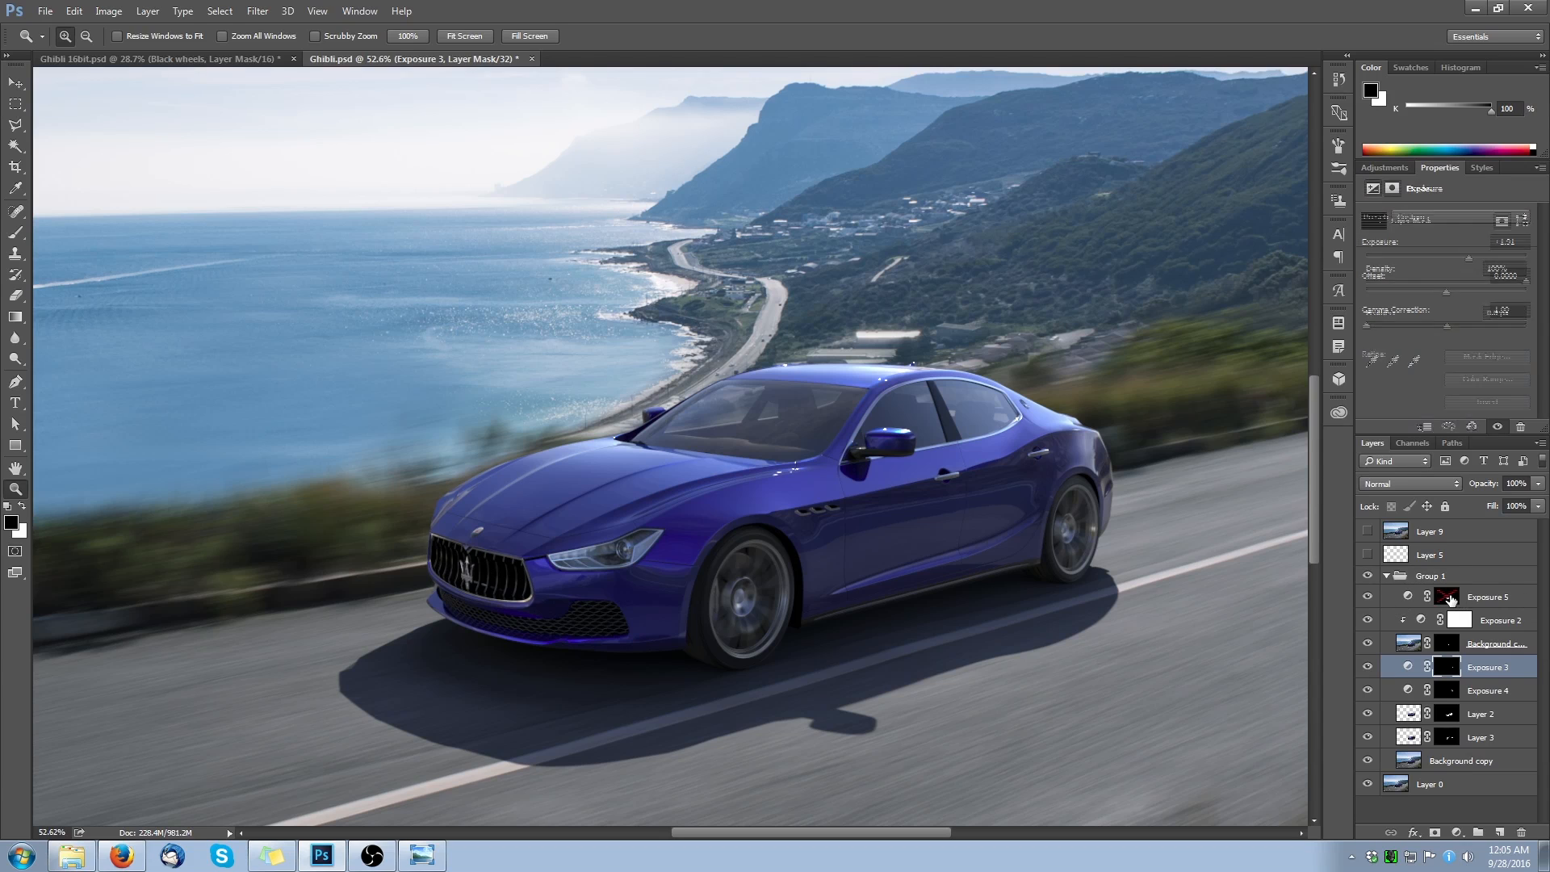
shift+click(1448, 597)
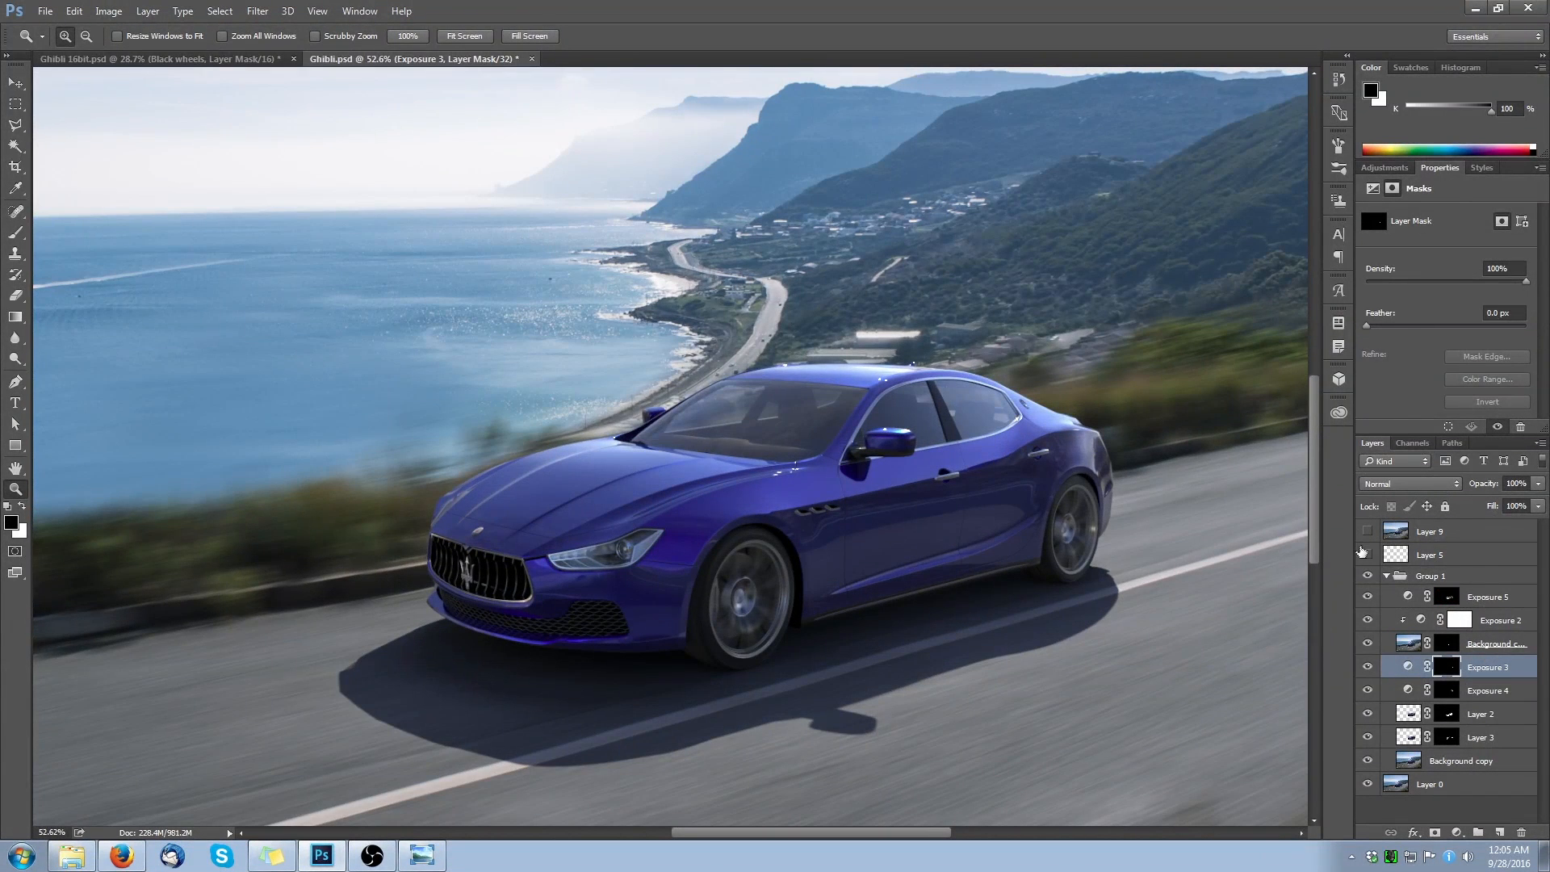
click(1368, 531)
click(464, 35)
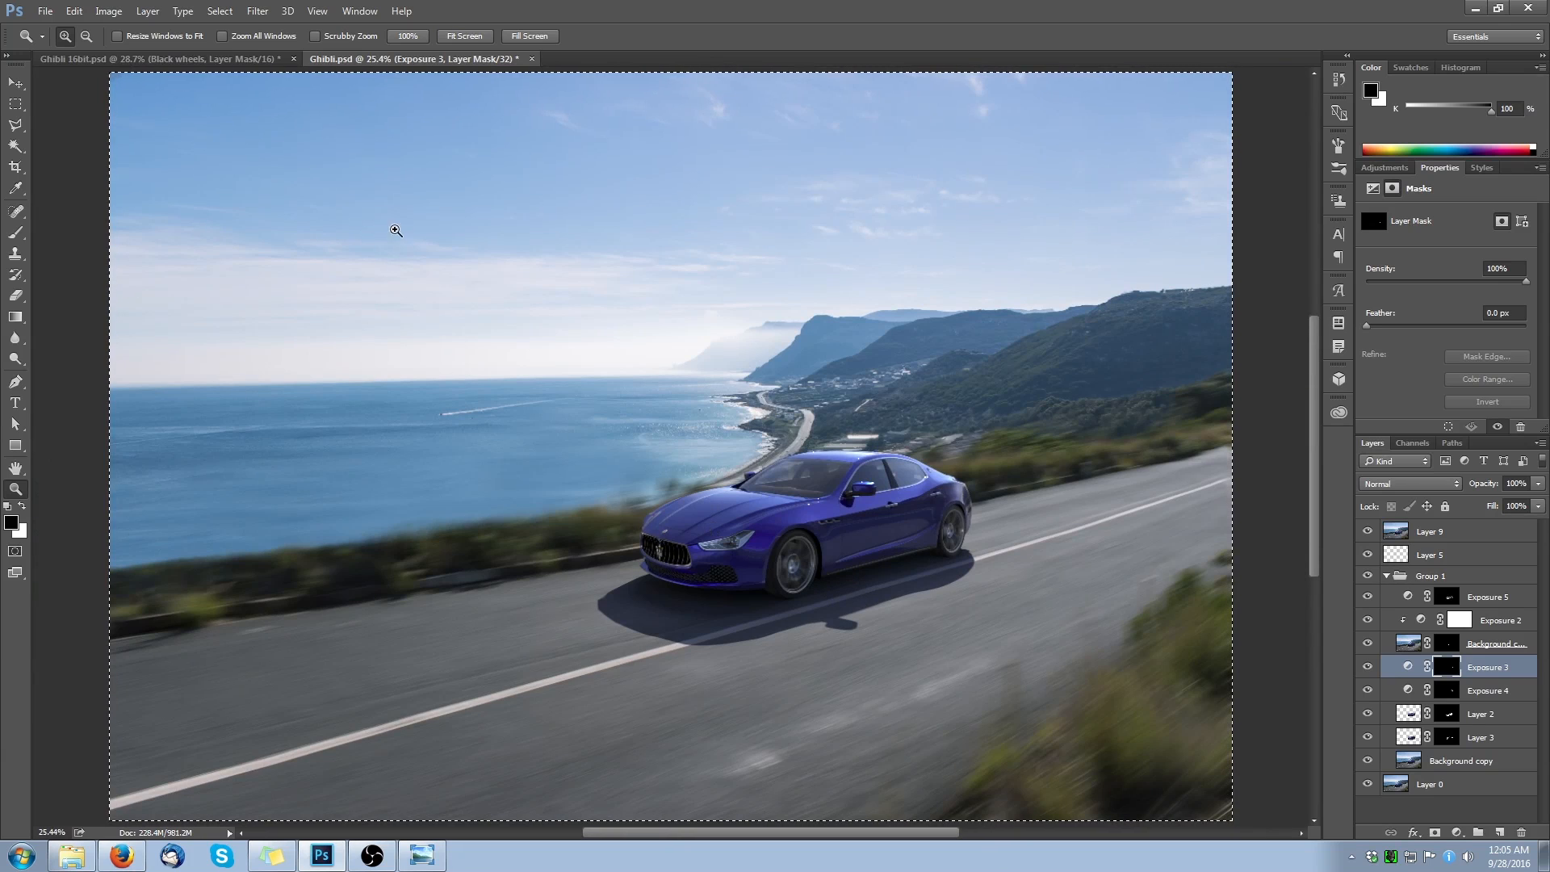
- Switch to Ghibli 16bit.psd, hide the Light corrections group, and toggle the Pre comp group to compare its effect on the car
key(ctrl+Tab)
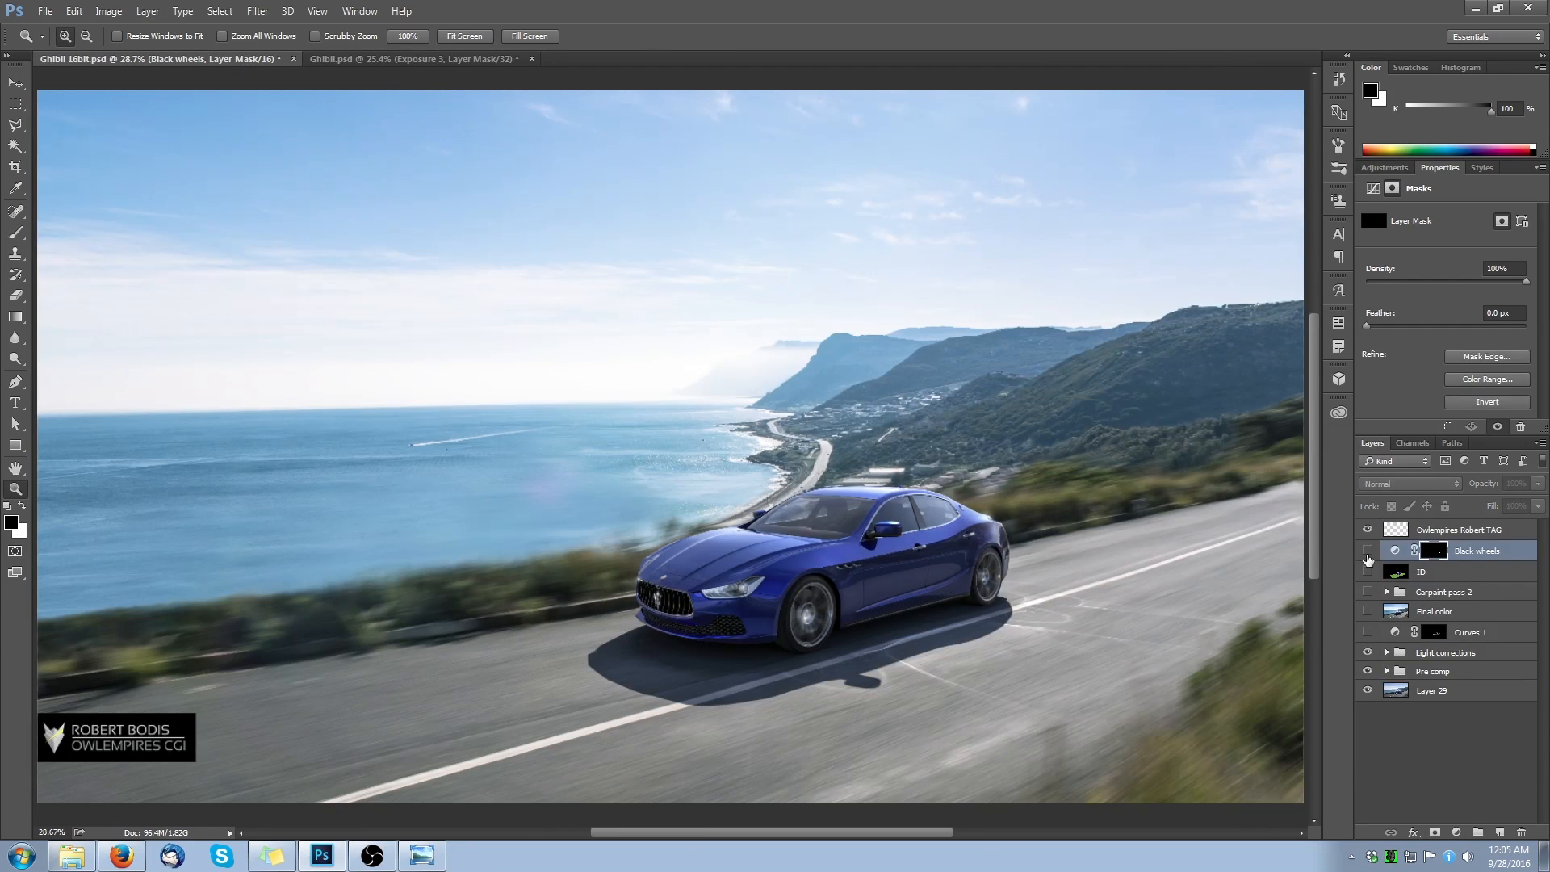
click(1368, 671)
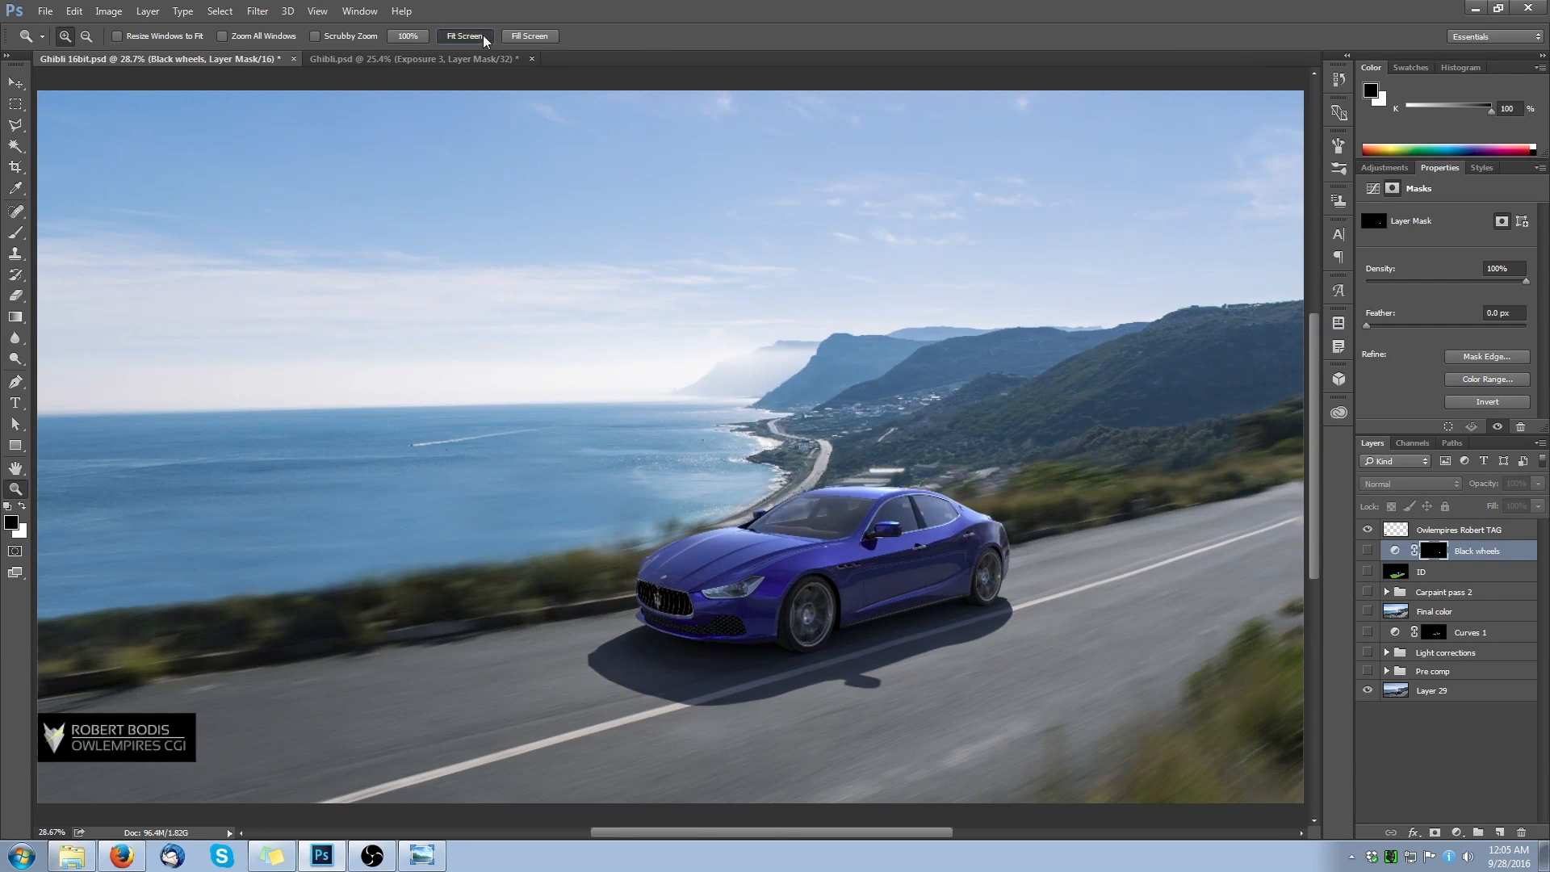
click(907, 612)
click(907, 614)
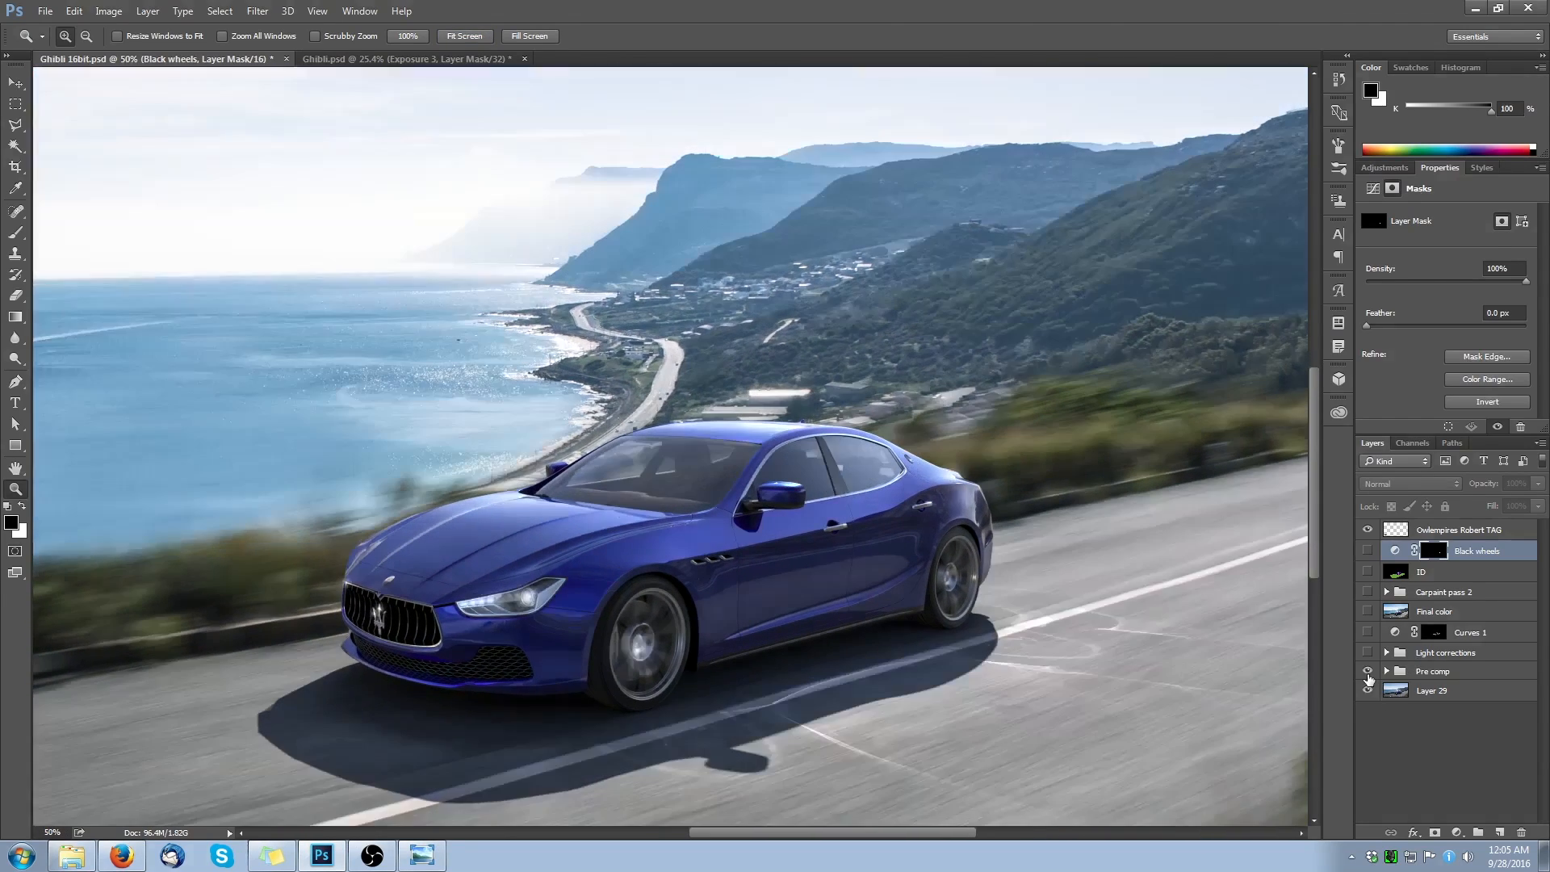
click(1368, 671)
- Select the Pre comp group and examine the car, its shadow and the light reflections on the road up close
drag(711, 614, 753, 449)
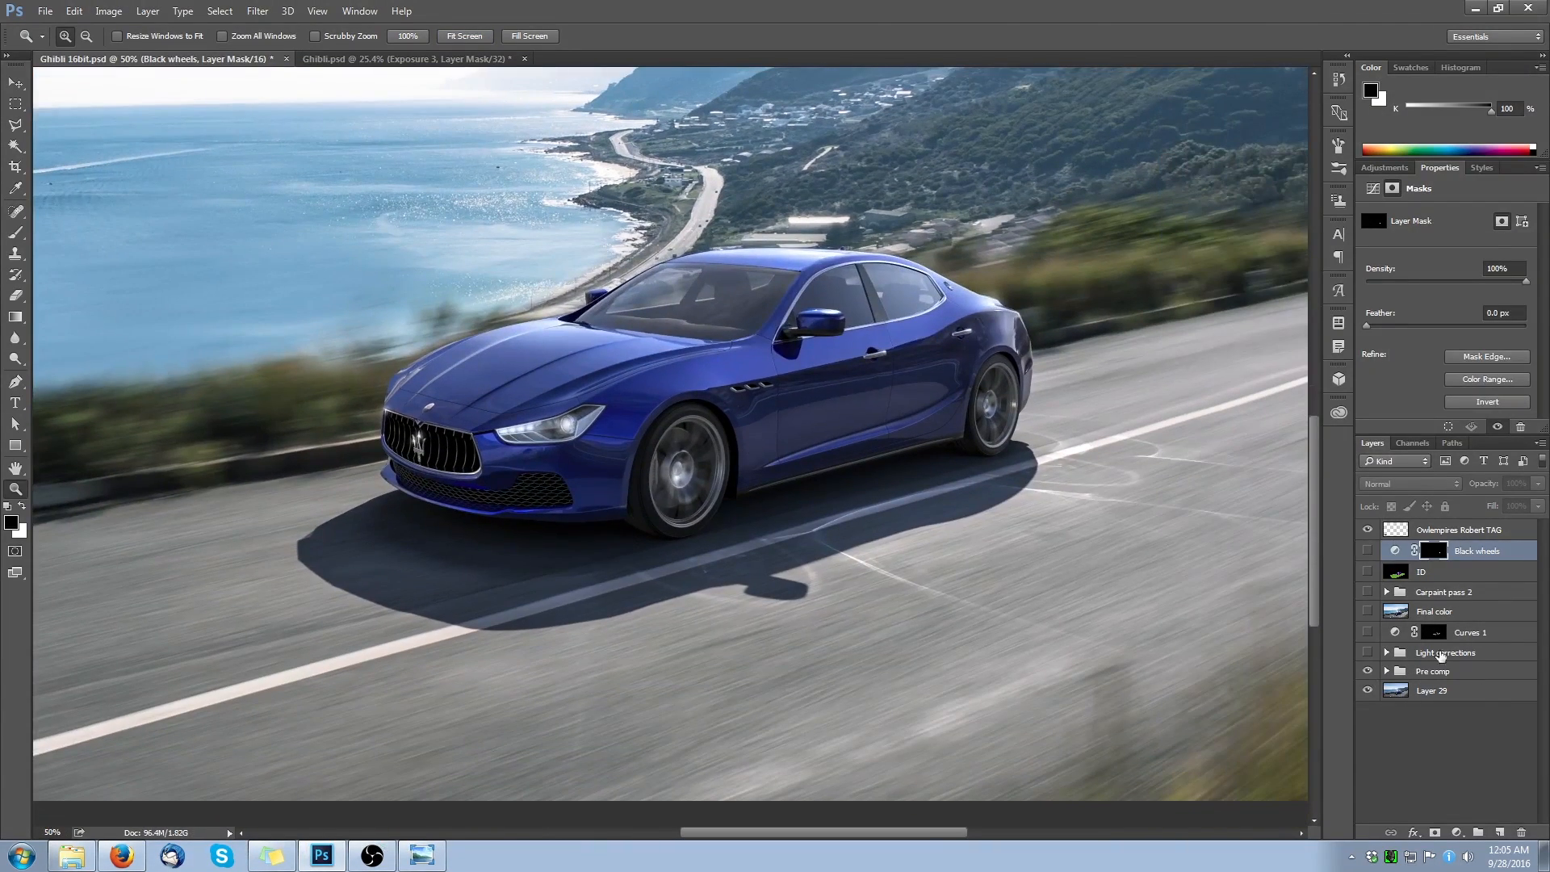
click(1448, 673)
drag(959, 512, 757, 550)
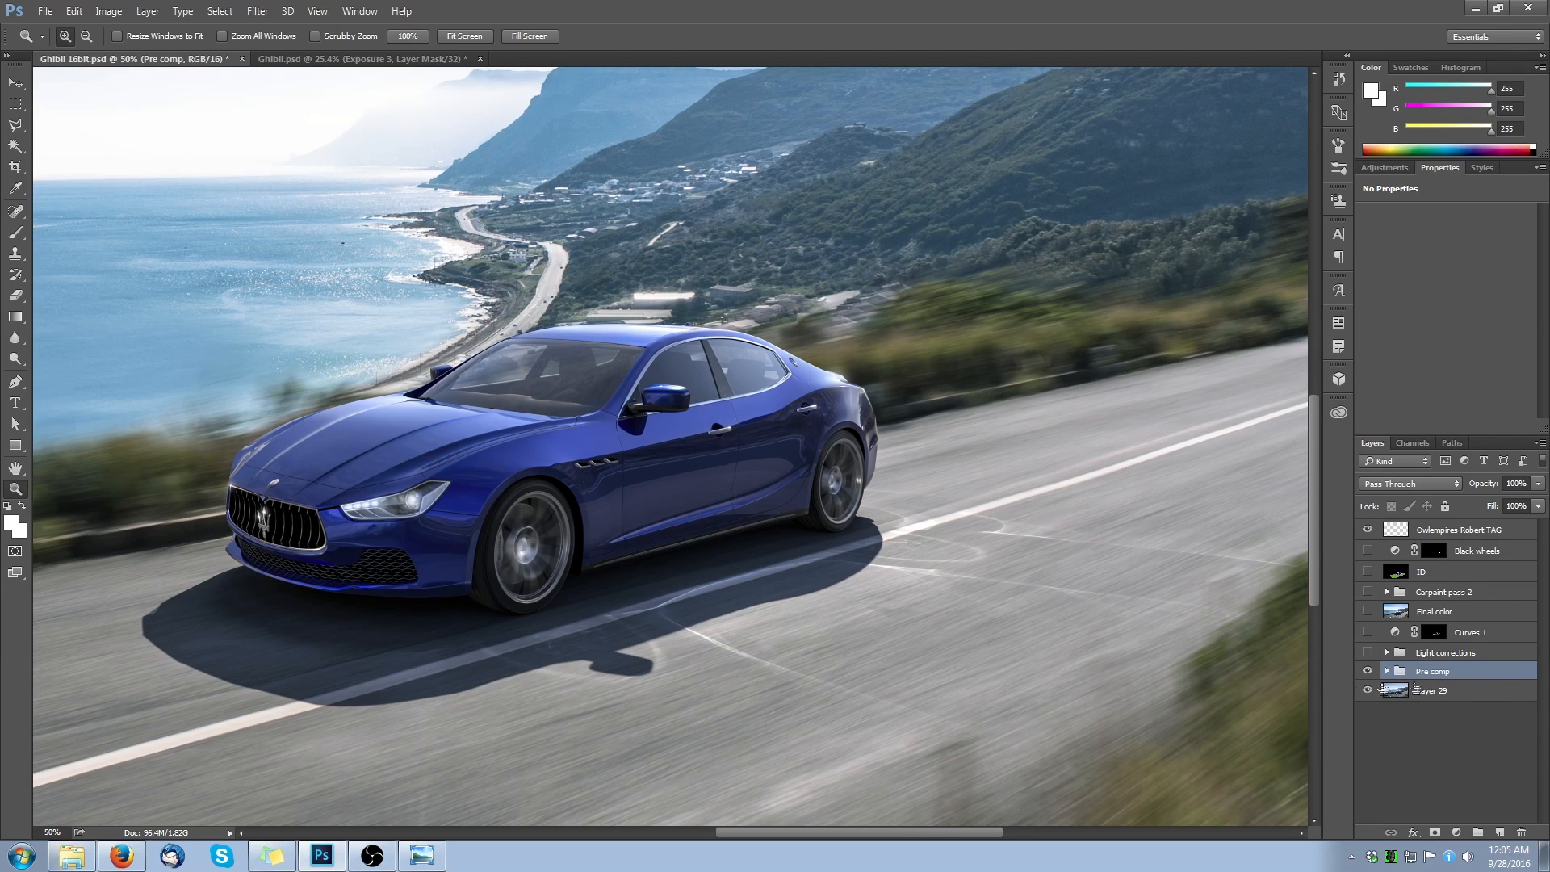
mouse_move(784, 833)
mouse_down()
mouse_move(733, 833)
mouse_move(762, 841)
mouse_up()
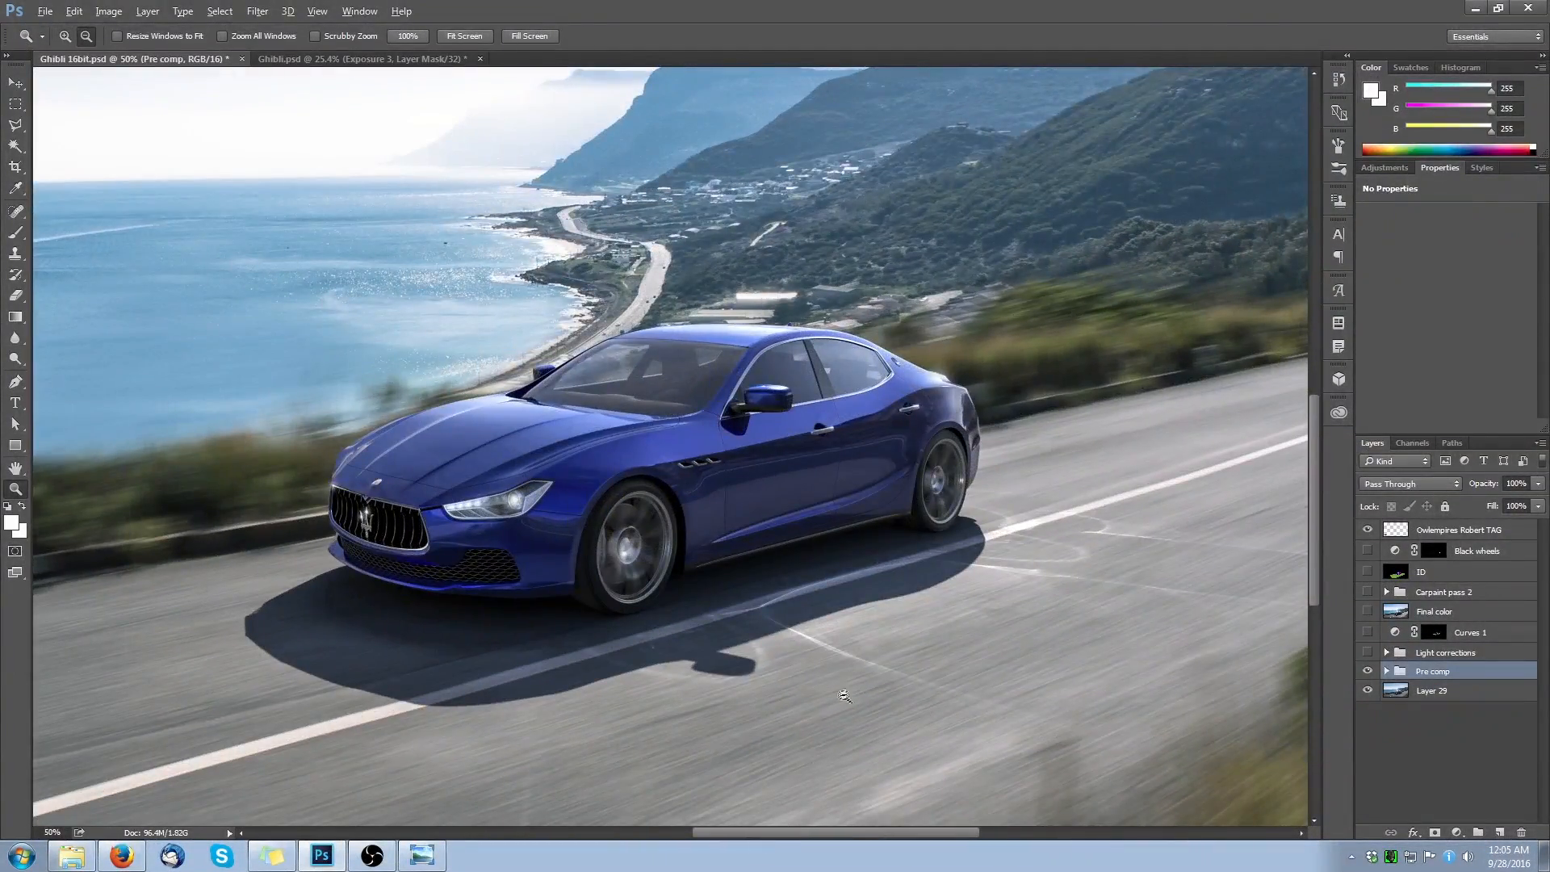
alt+scroll(777, 660, up, 2)
drag(785, 654, 854, 684)
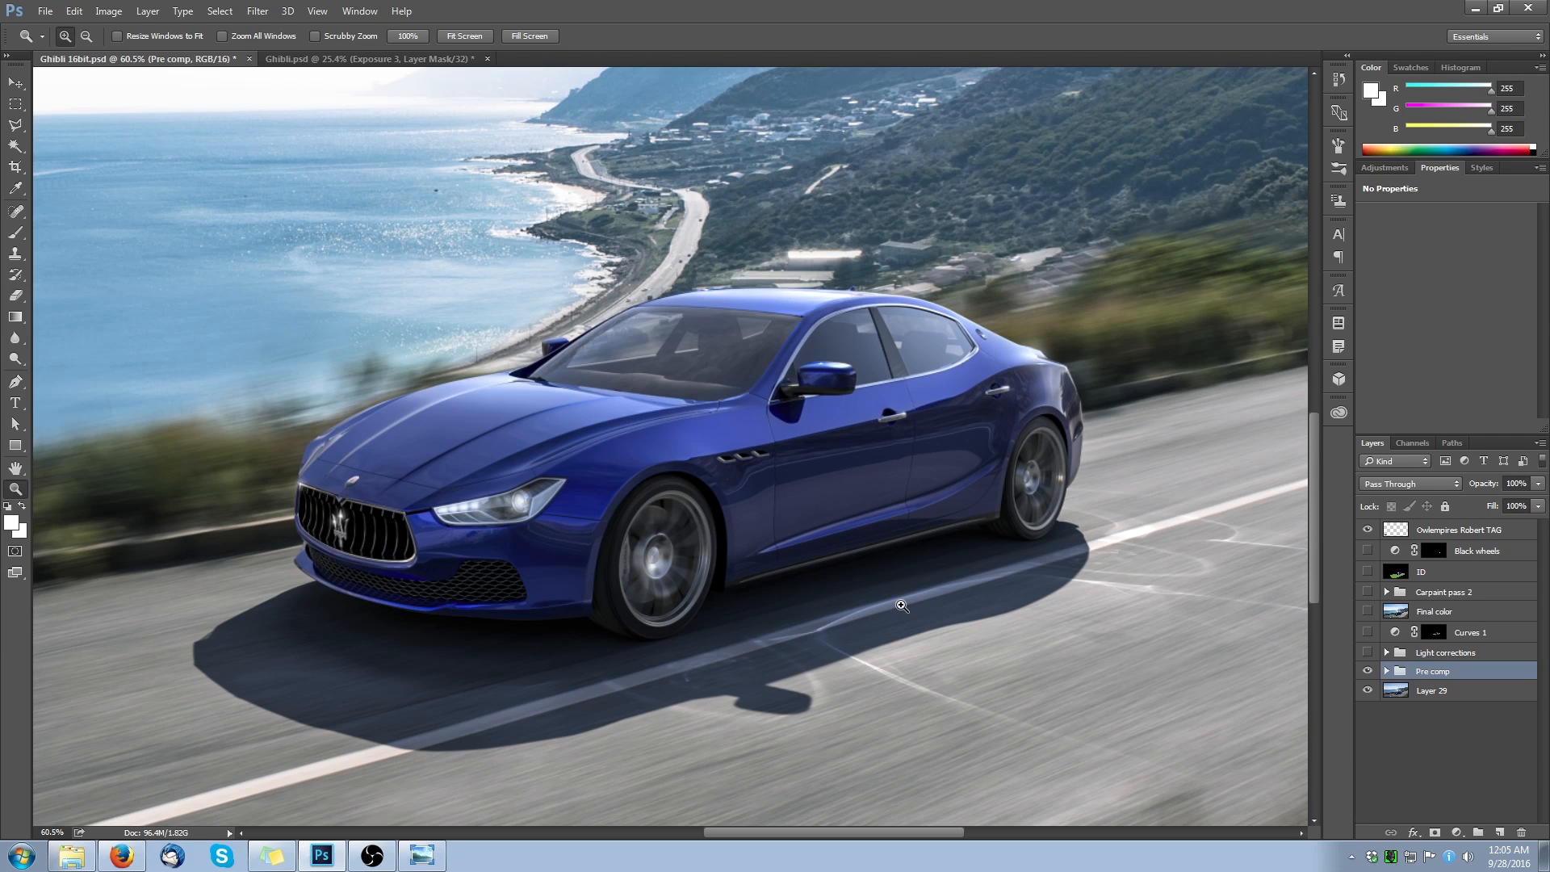
click(542, 566)
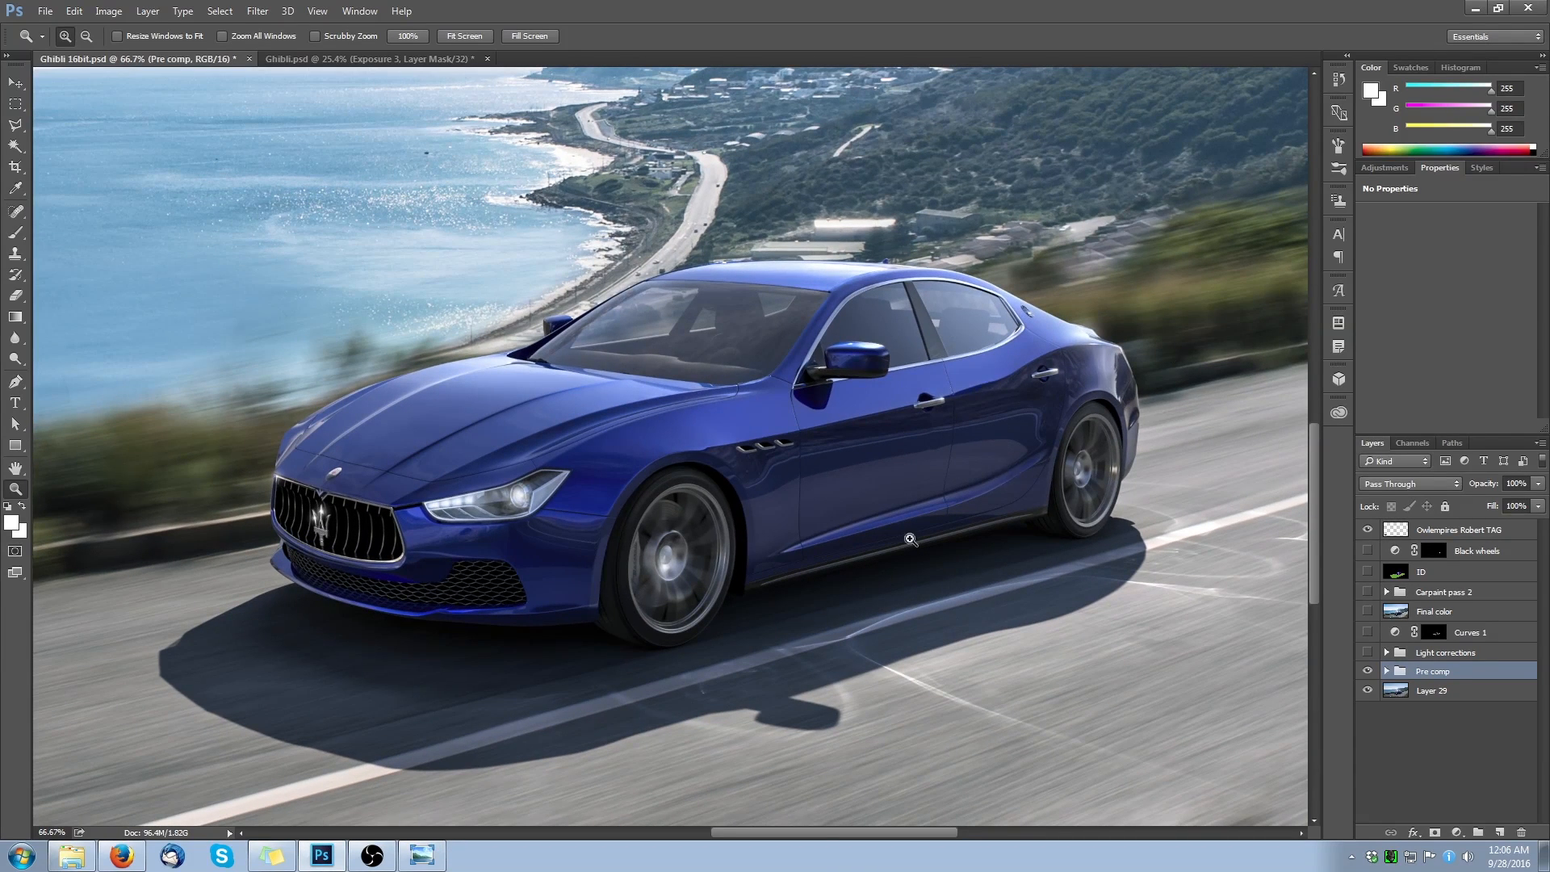
click(465, 38)
click(955, 522)
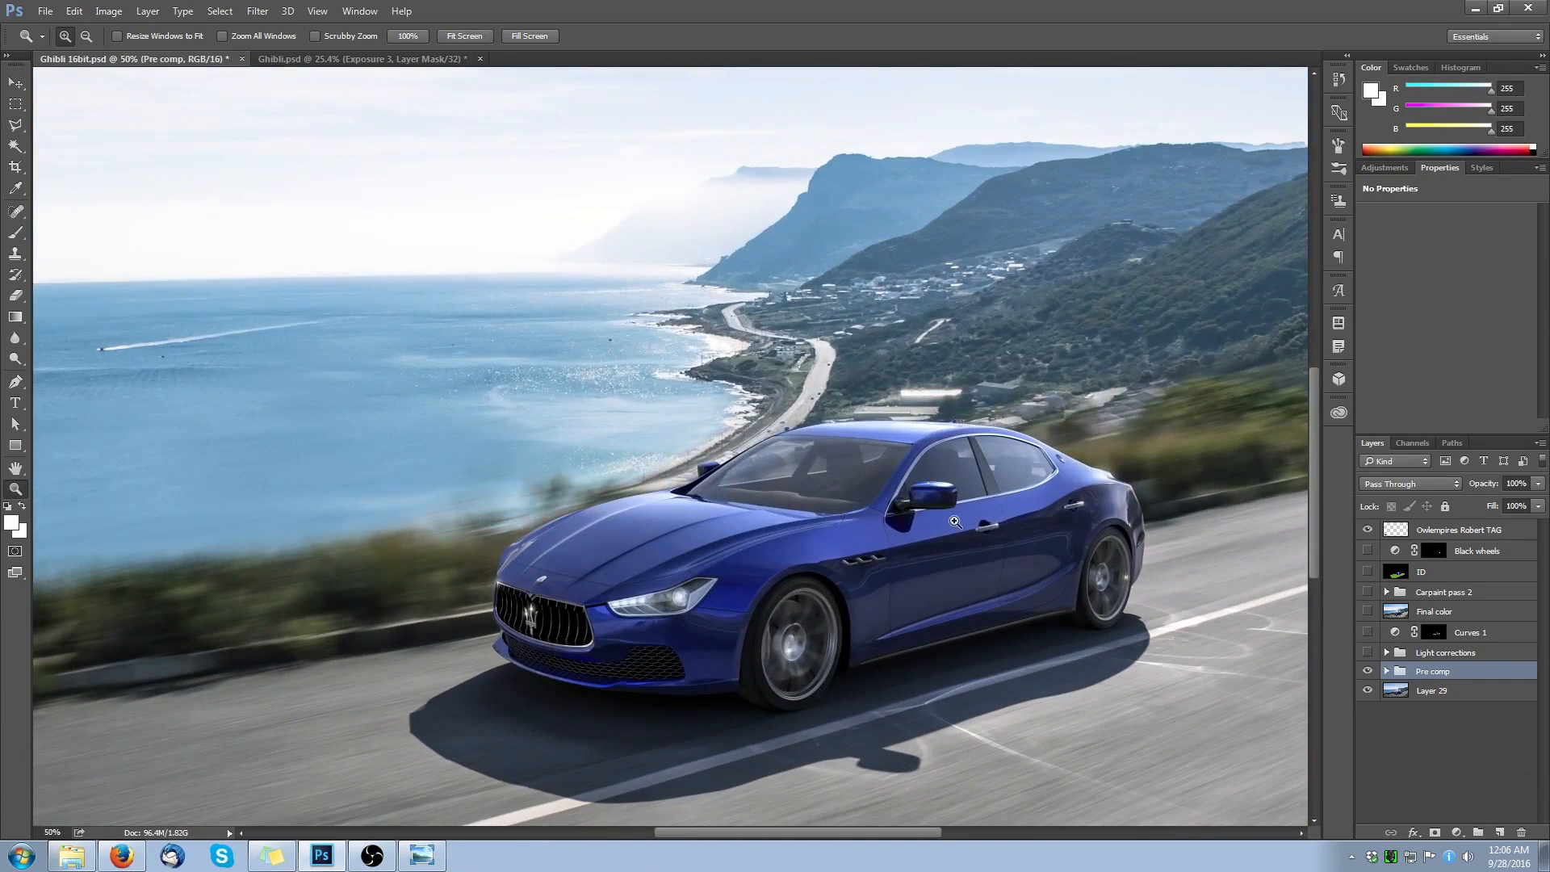
scroll(955, 521, down, 1)
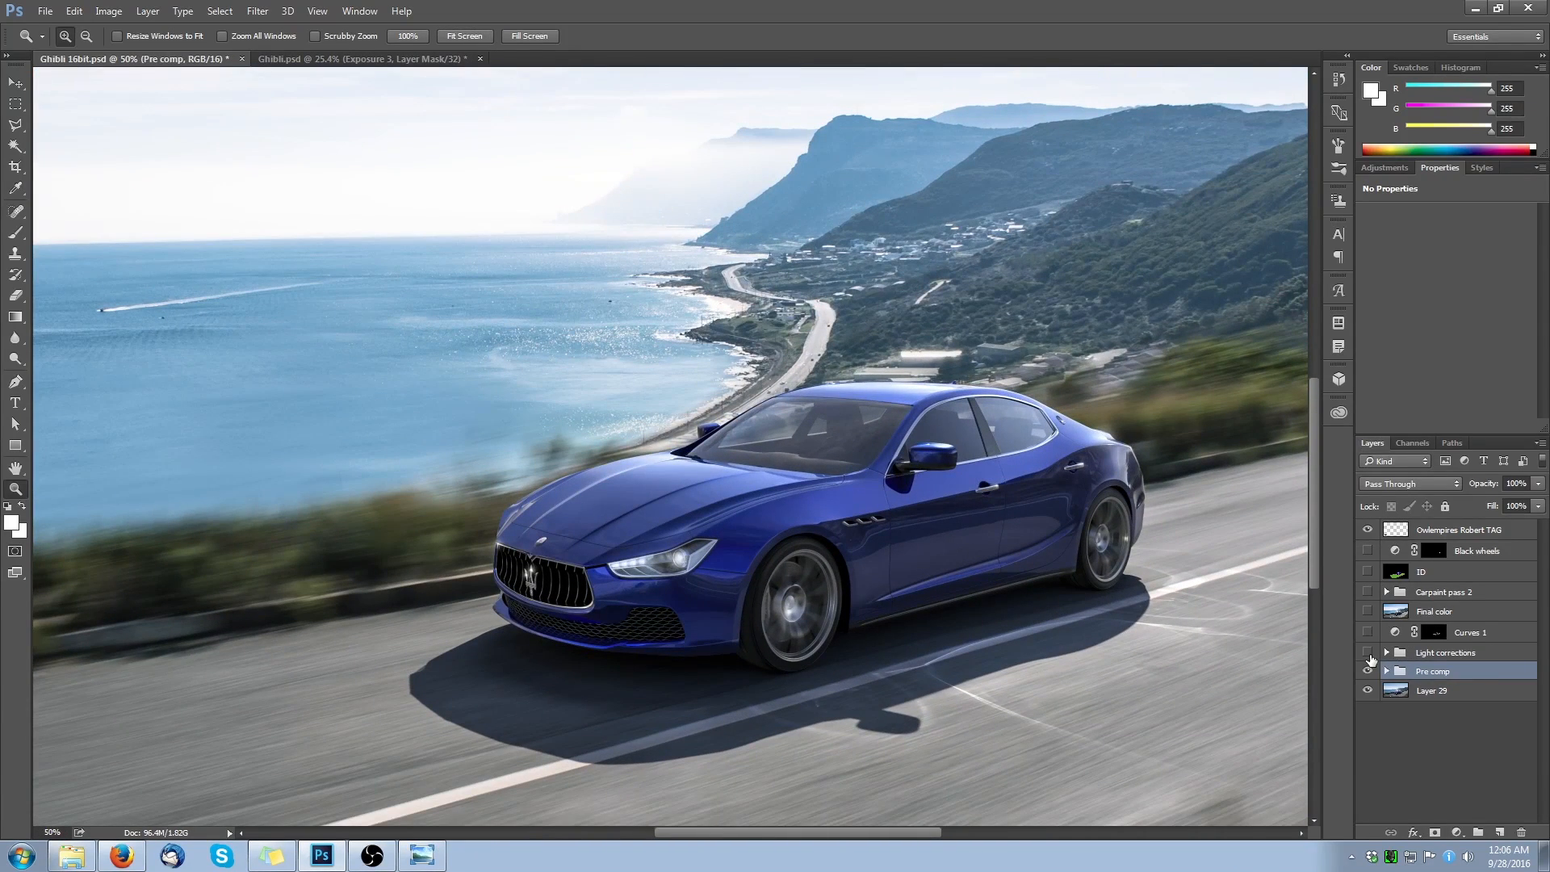
- Show the Light corrections group and review its effect on the whole image and around the car
click(1368, 653)
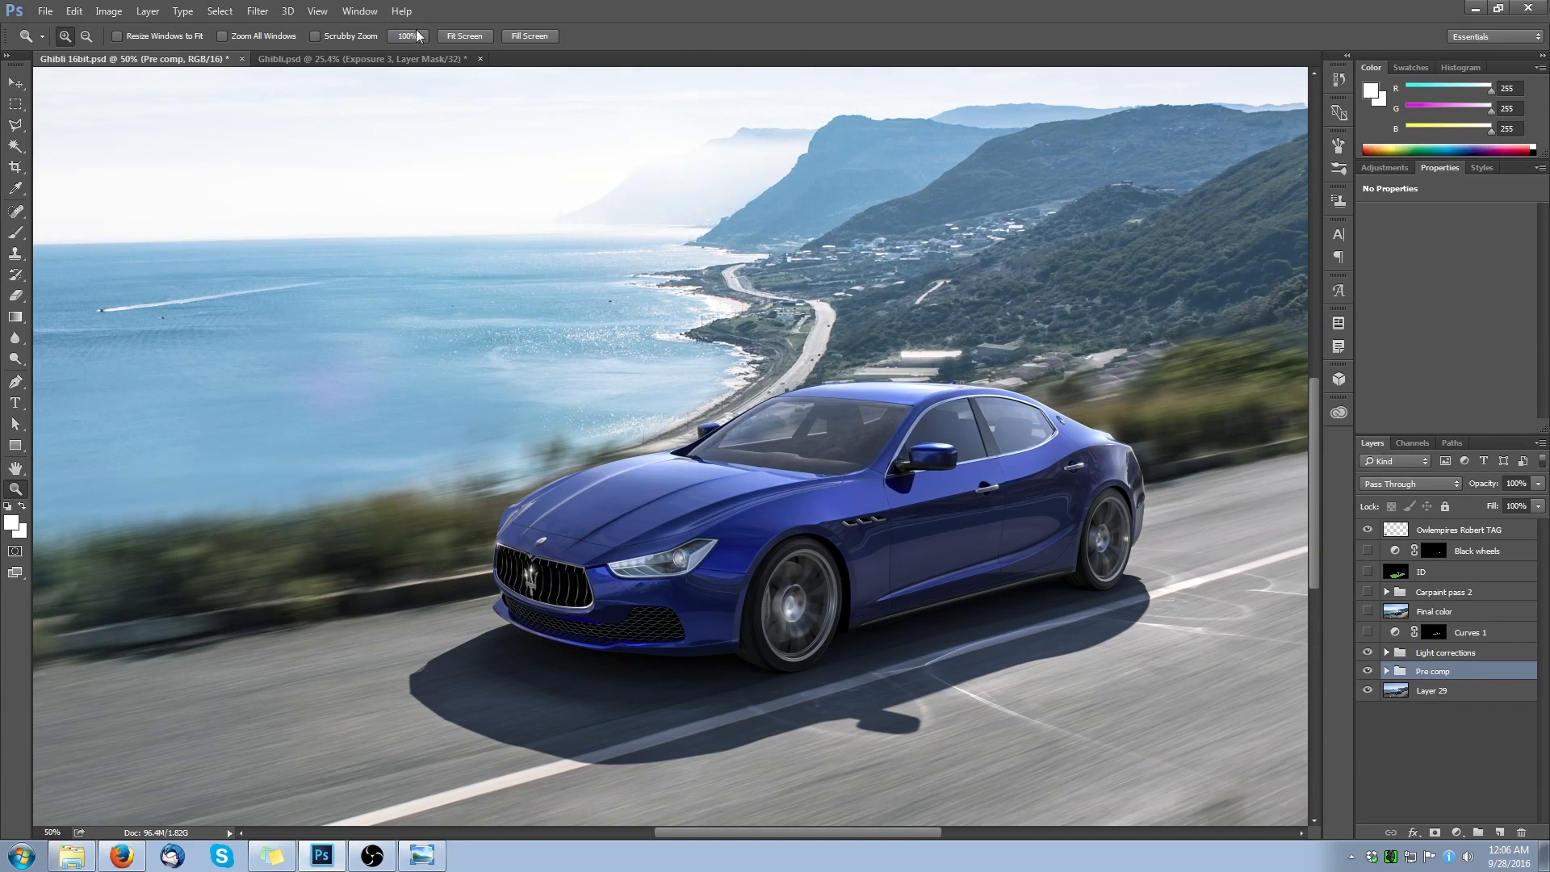
click(453, 38)
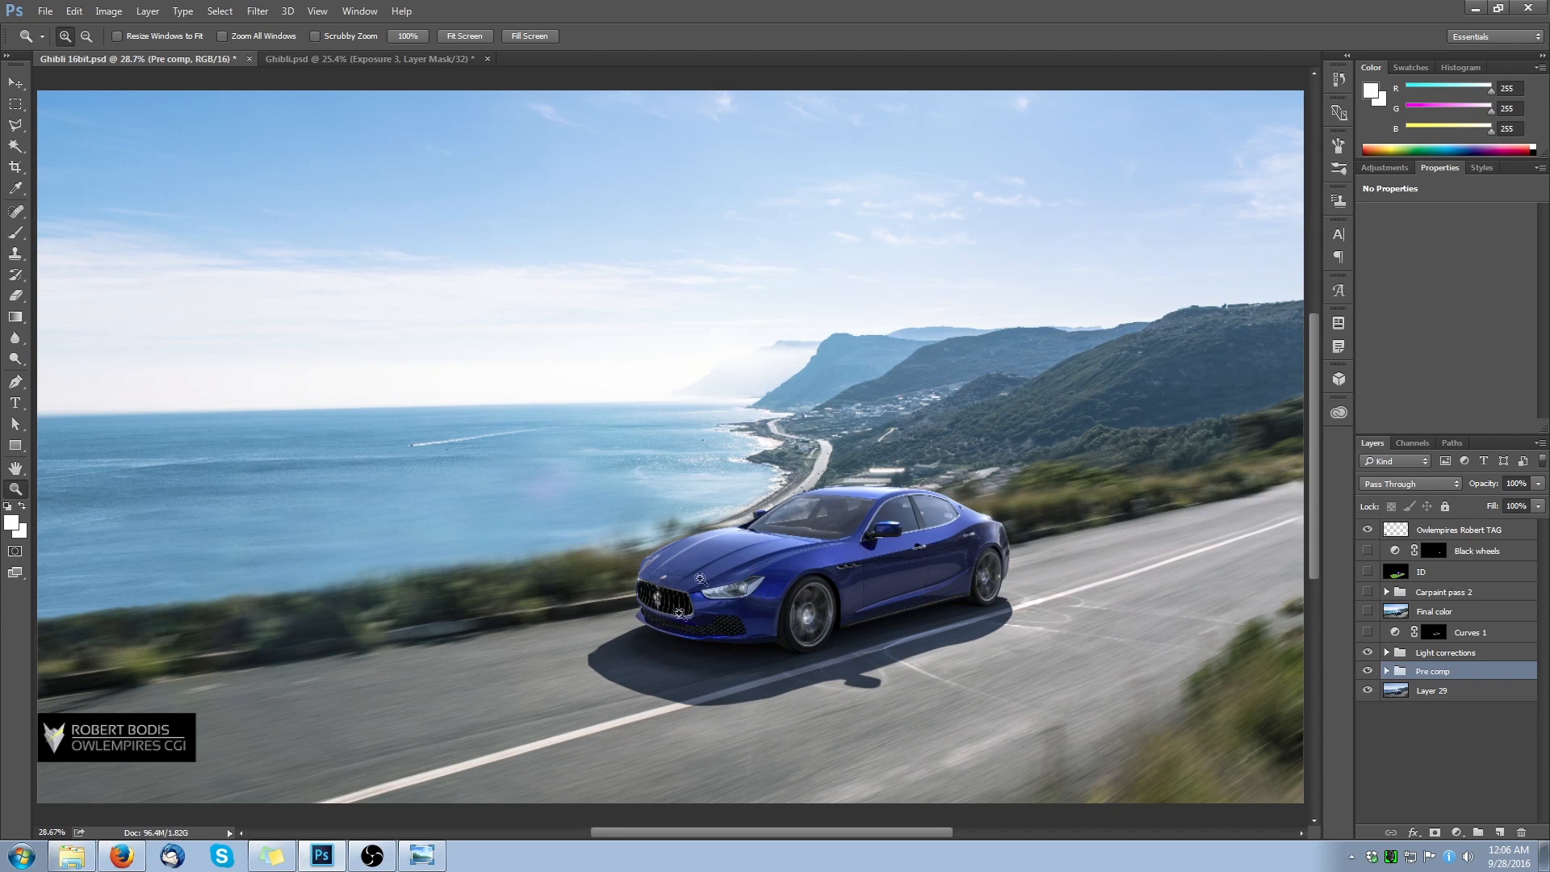
click(844, 683)
click(844, 683)
drag(761, 477, 727, 570)
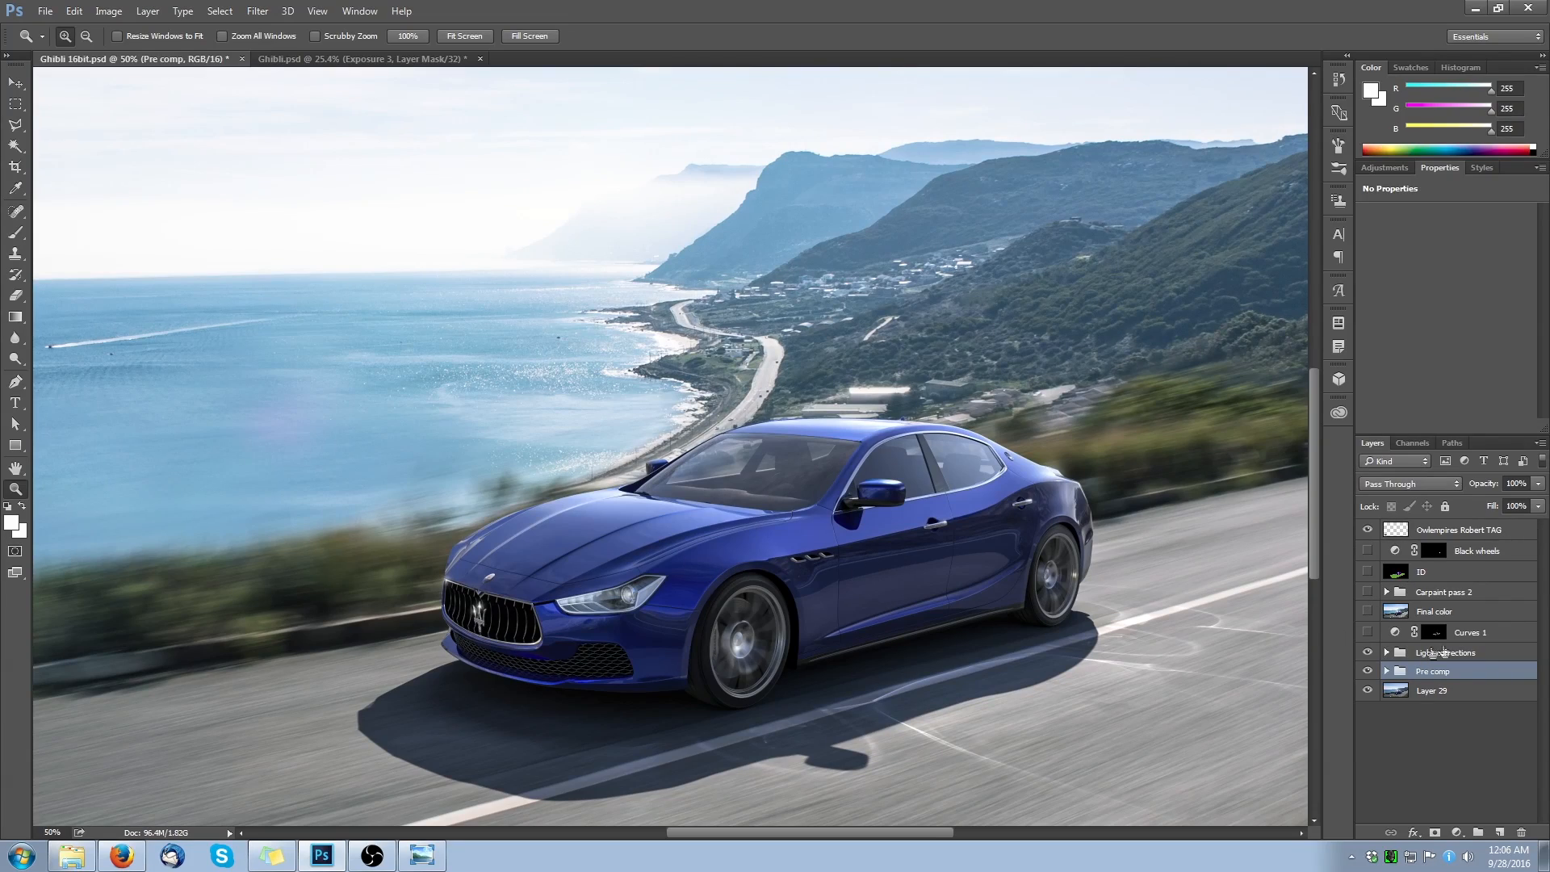
- Select the Curves 1 adjustment layer and show it while viewing the car up close
click(1502, 634)
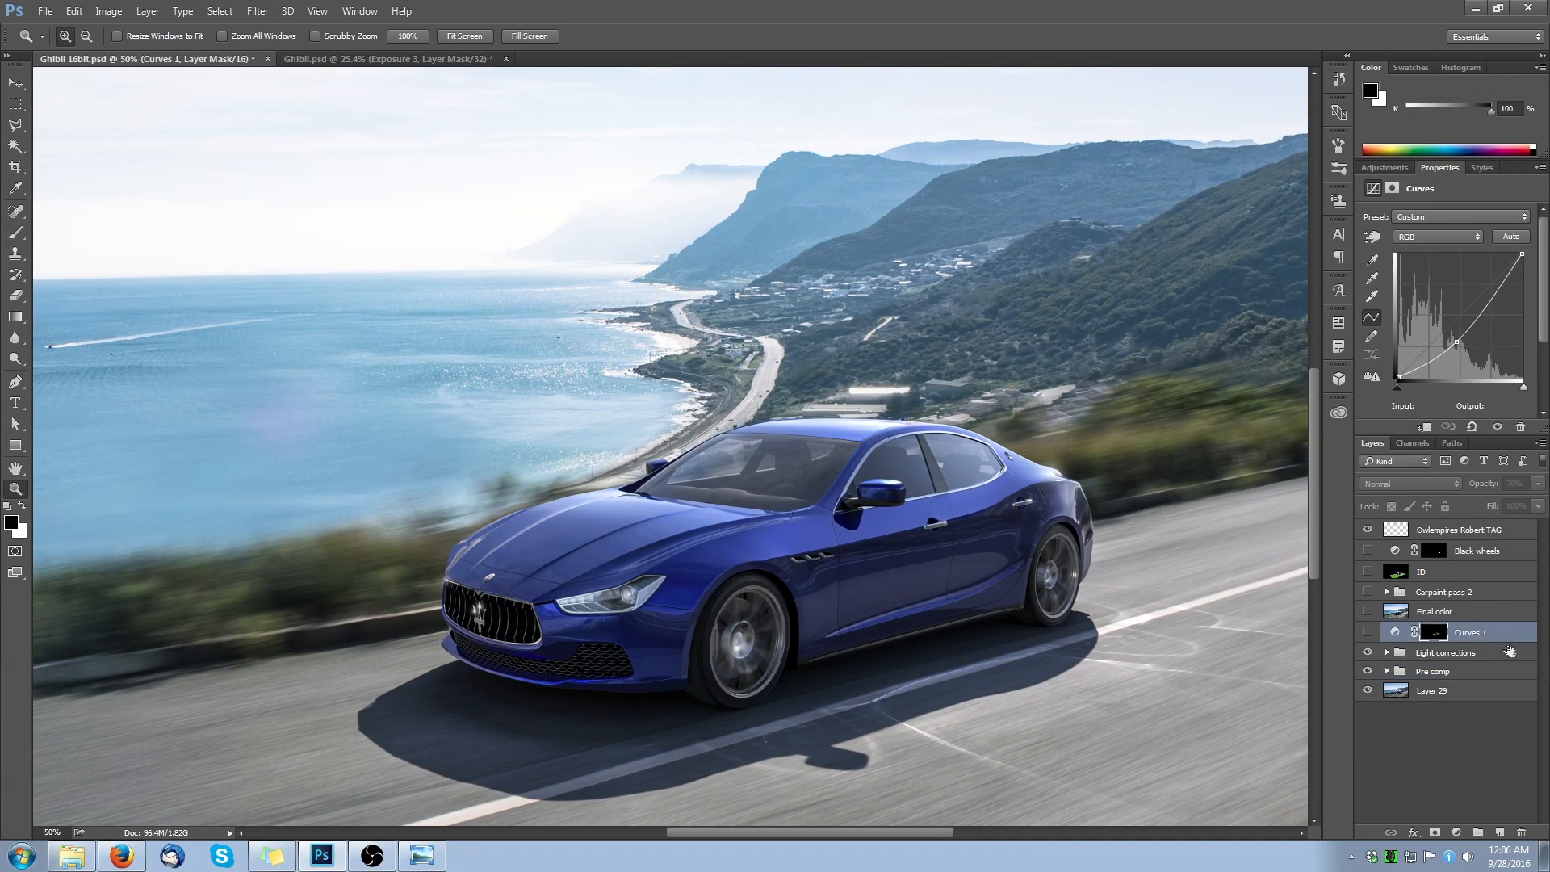
click(824, 672)
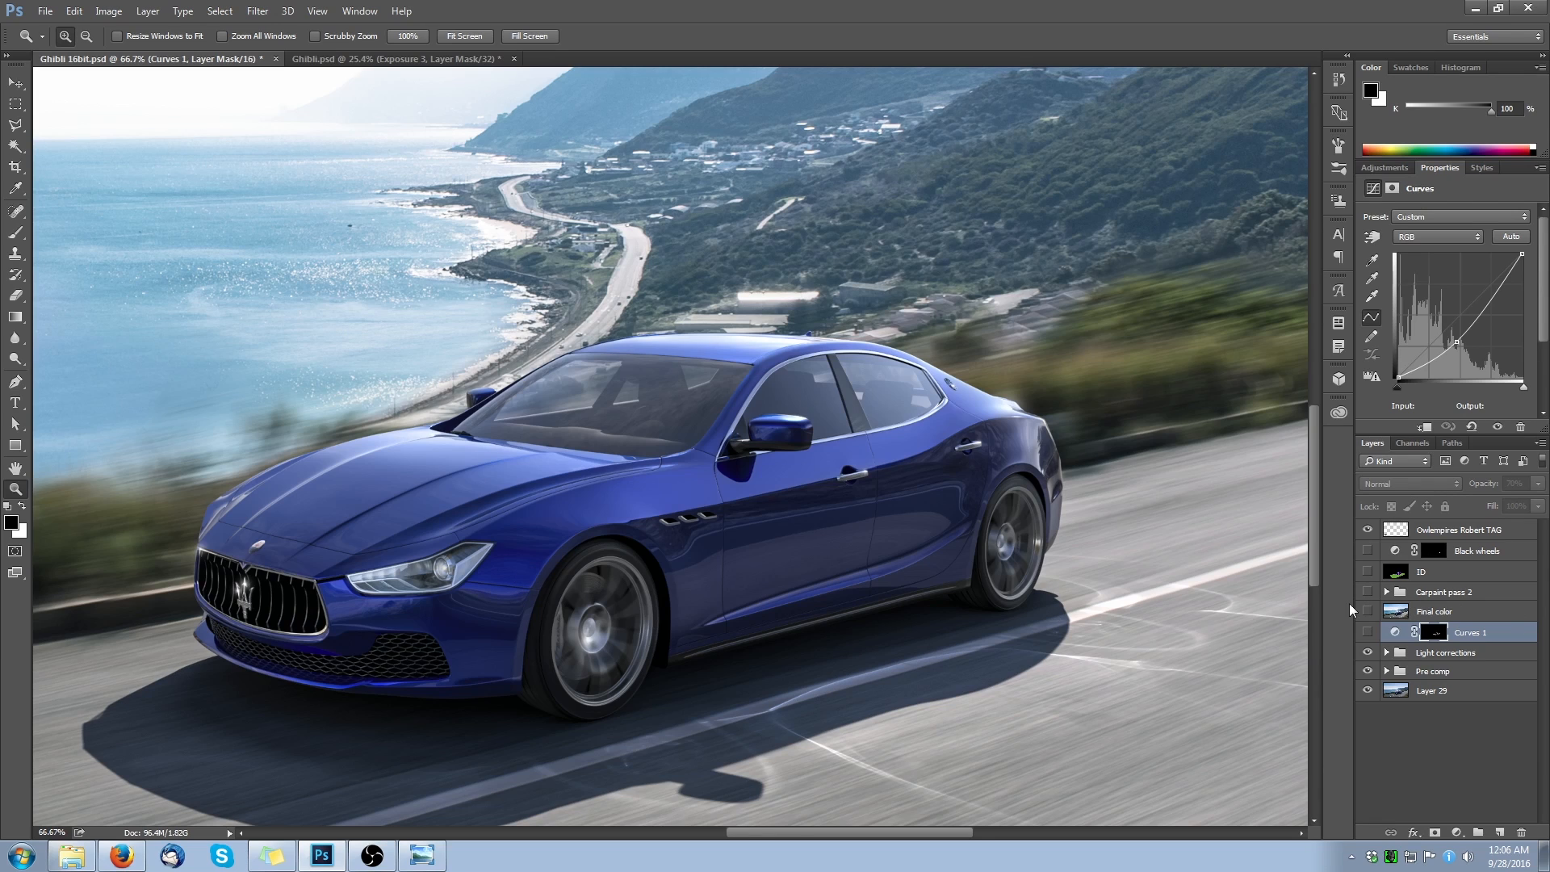
click(1471, 638)
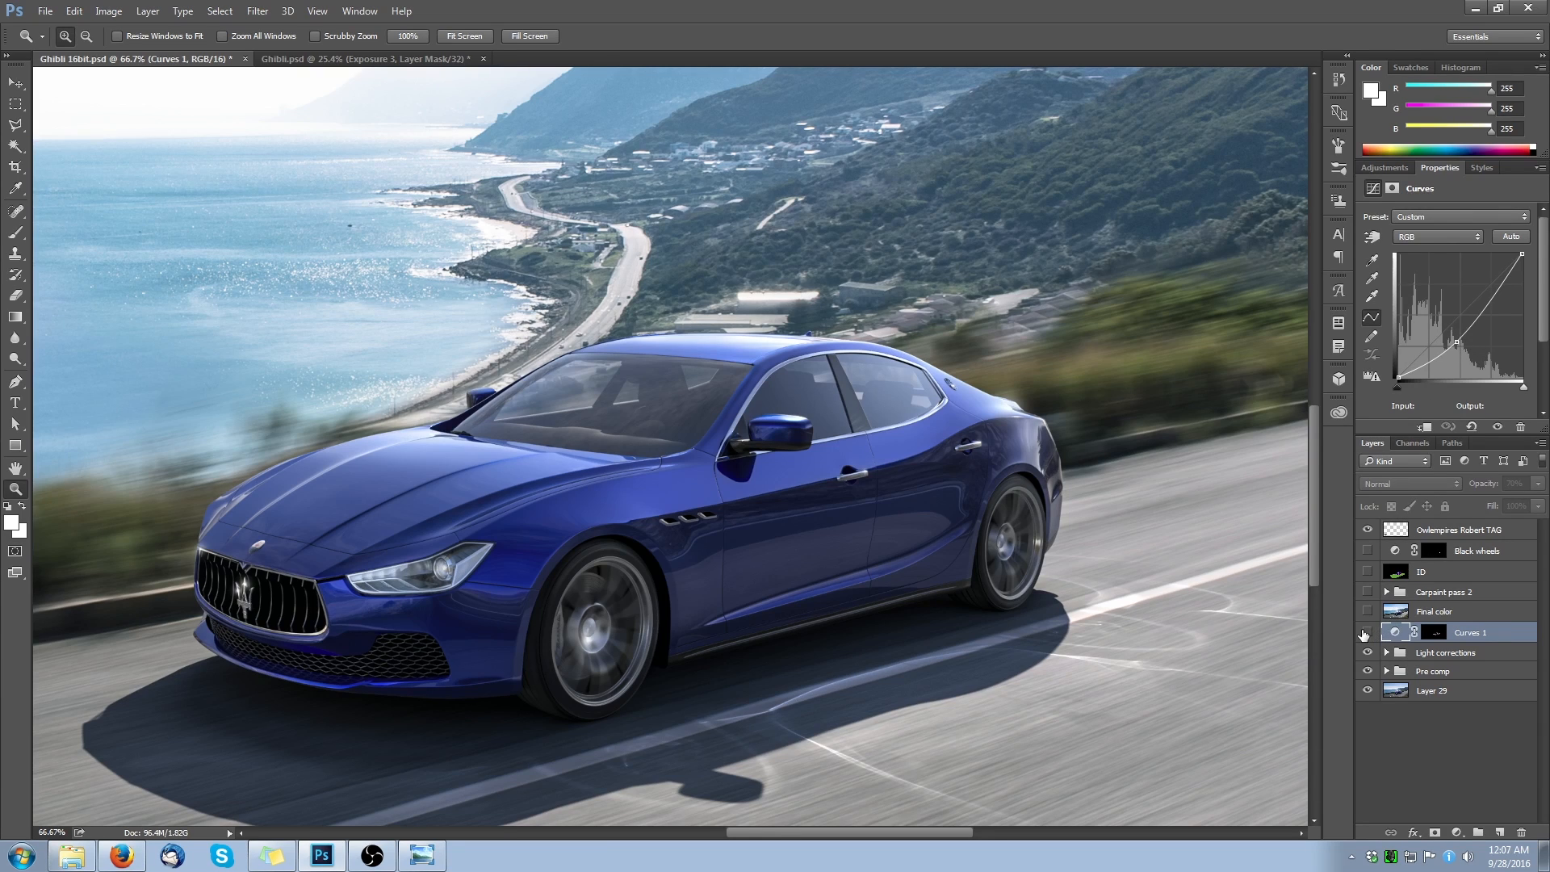
click(1366, 632)
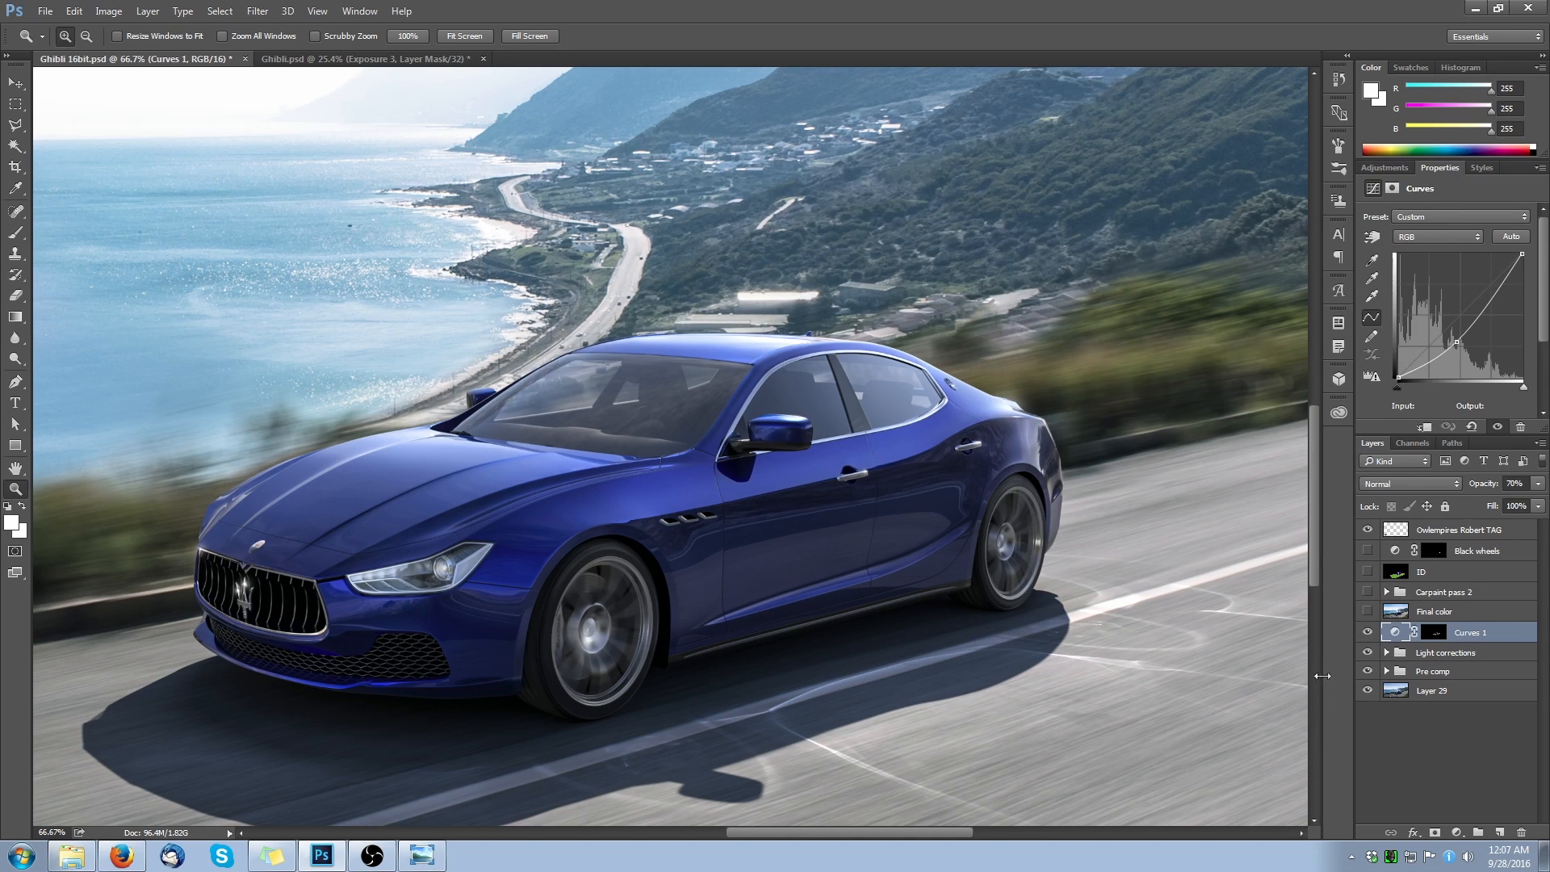
- Compare the image with Curves 1 hidden and shown, and show the Final color layer with the whole image fitted
click(1367, 634)
click(1367, 634)
click(464, 36)
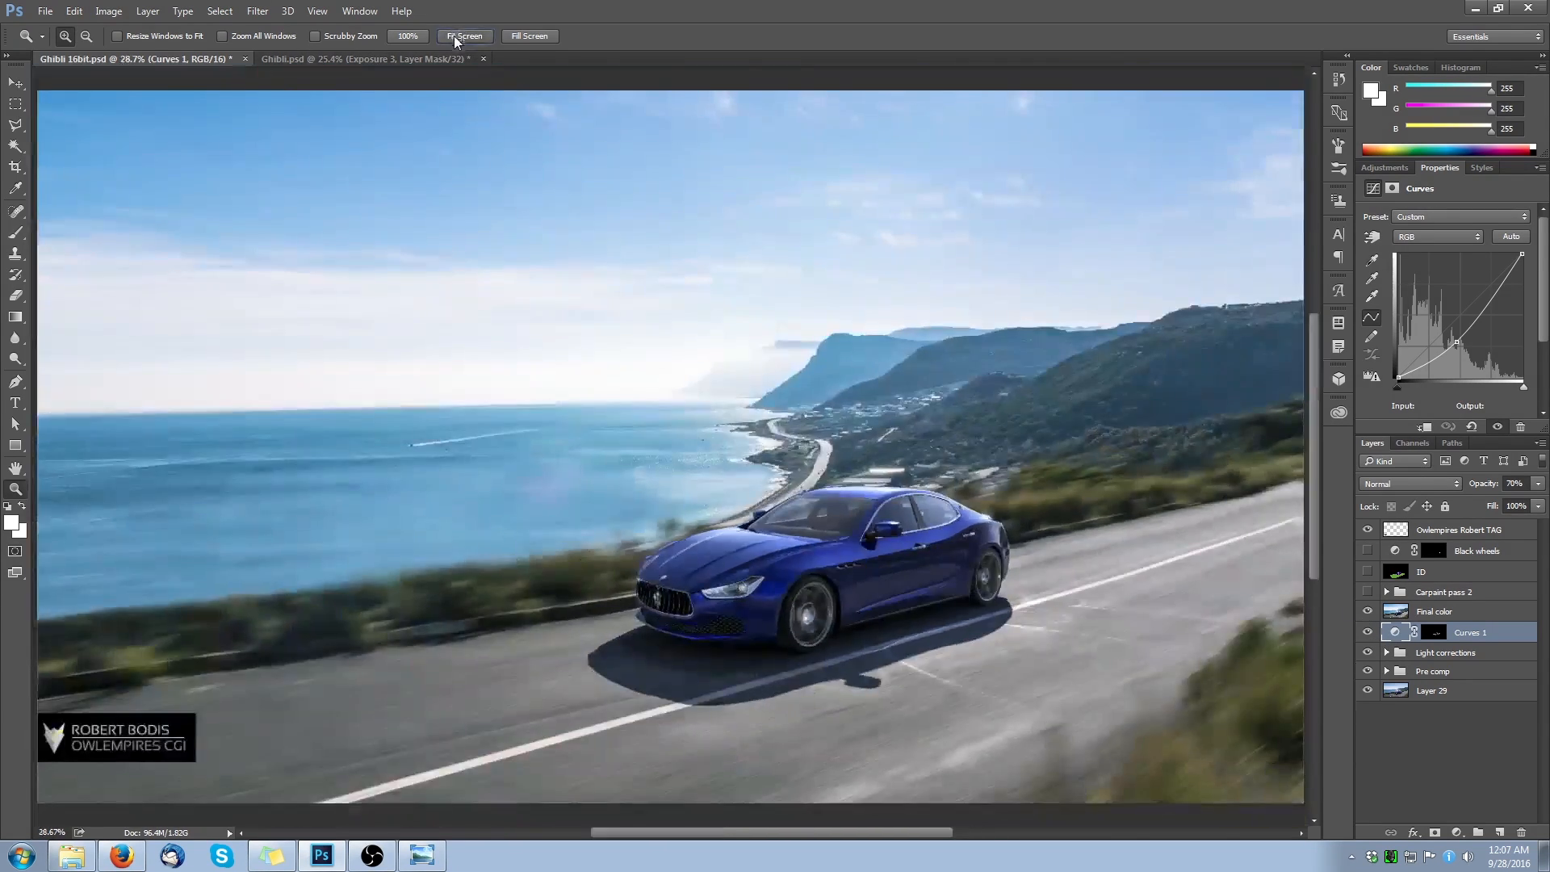
- Show the Carpaint pass 2 group and toggle it off and on to compare the car's paint up close
click(1367, 592)
click(884, 595)
click(888, 599)
click(889, 599)
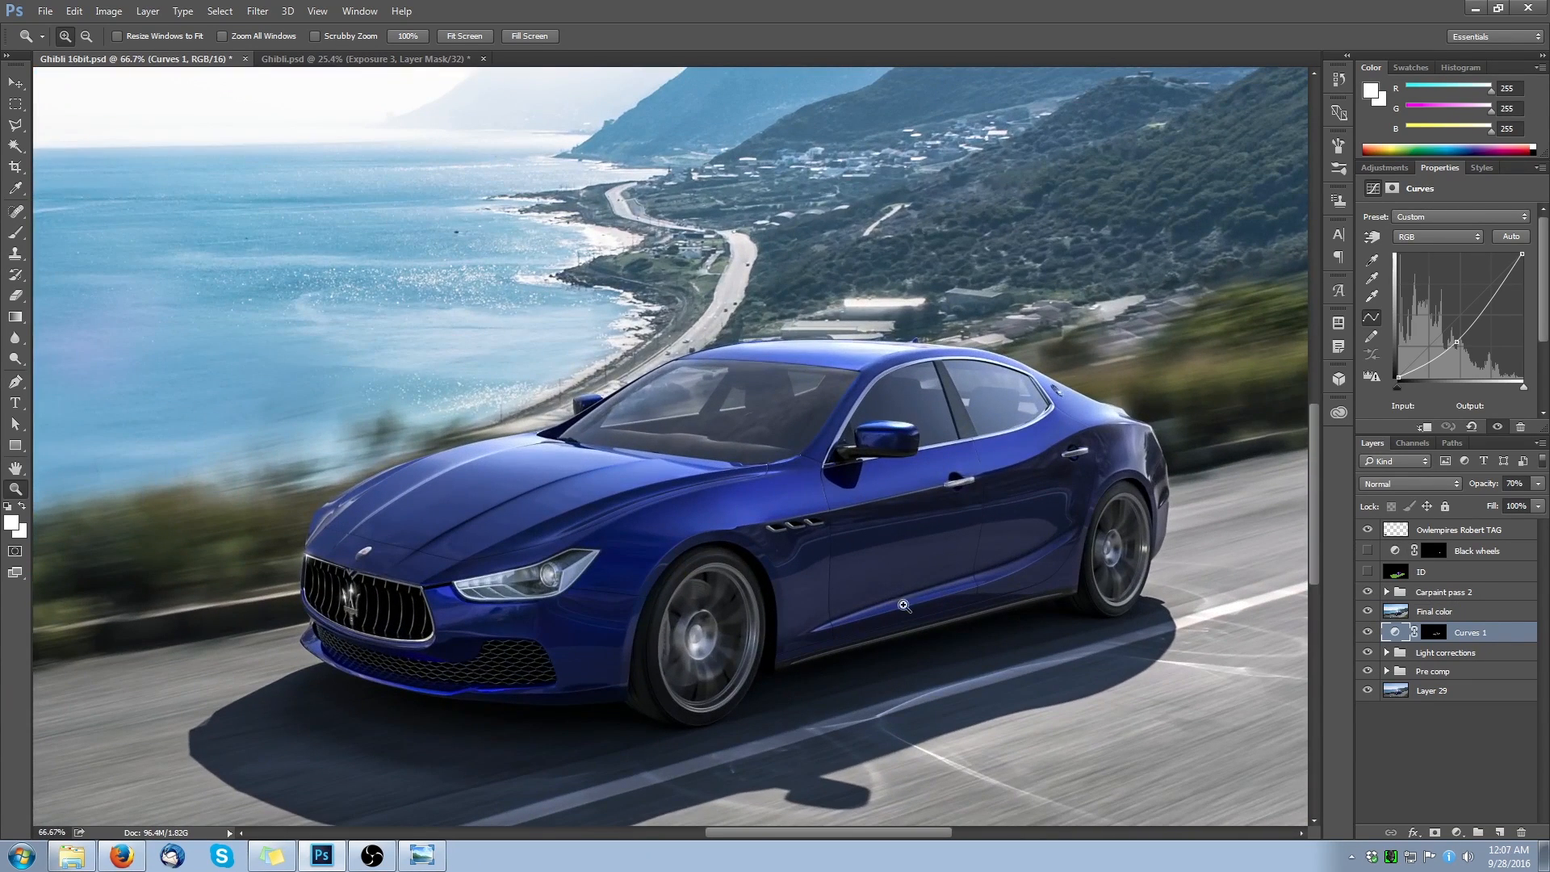
key(alt)
click(1368, 595)
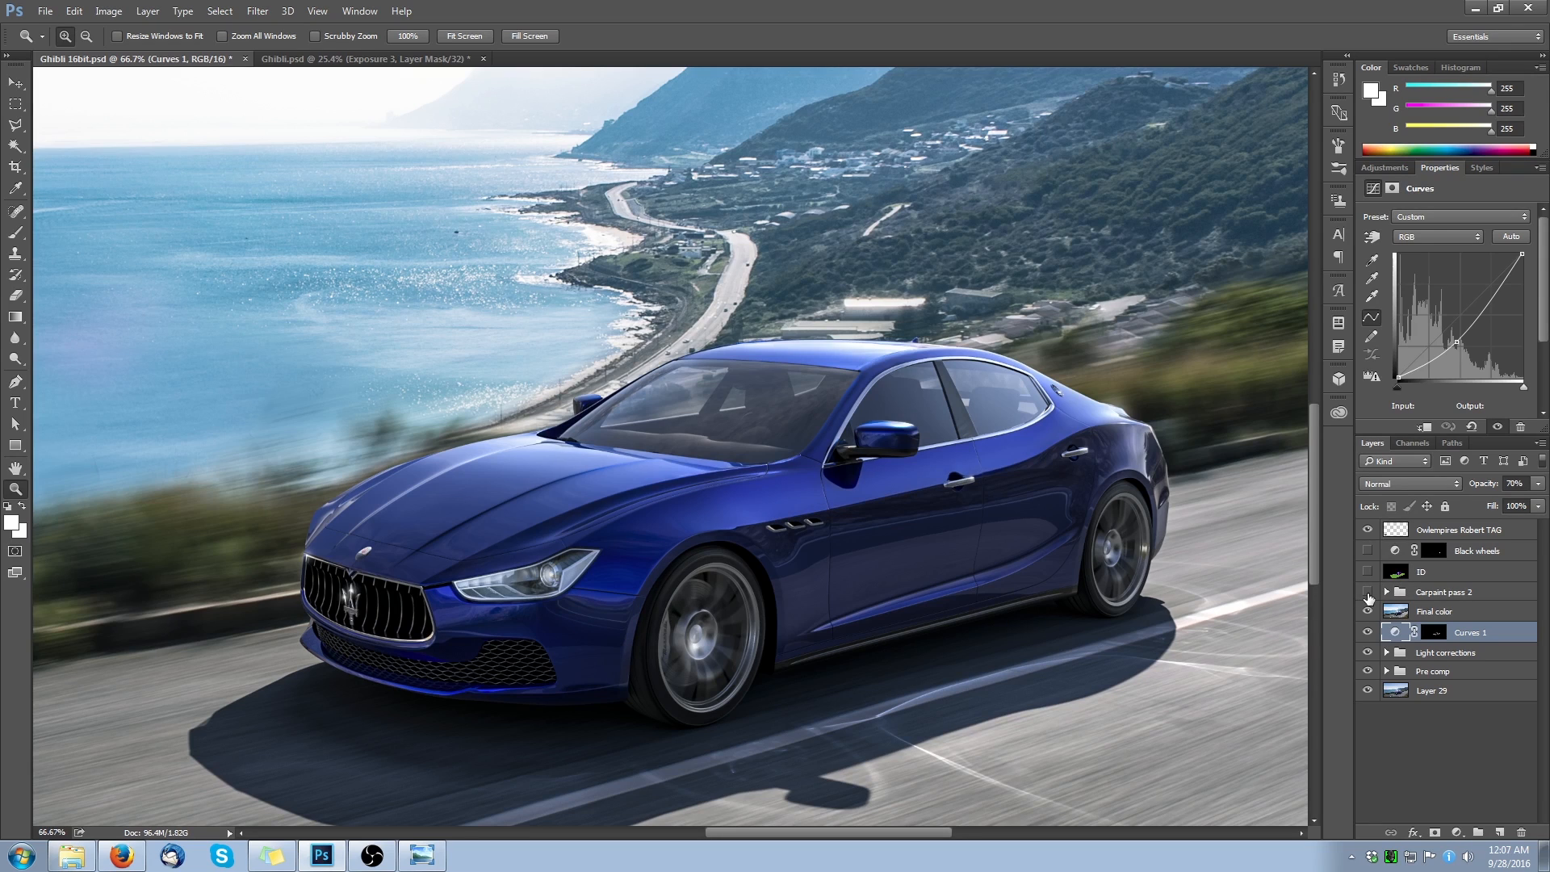
click(1368, 595)
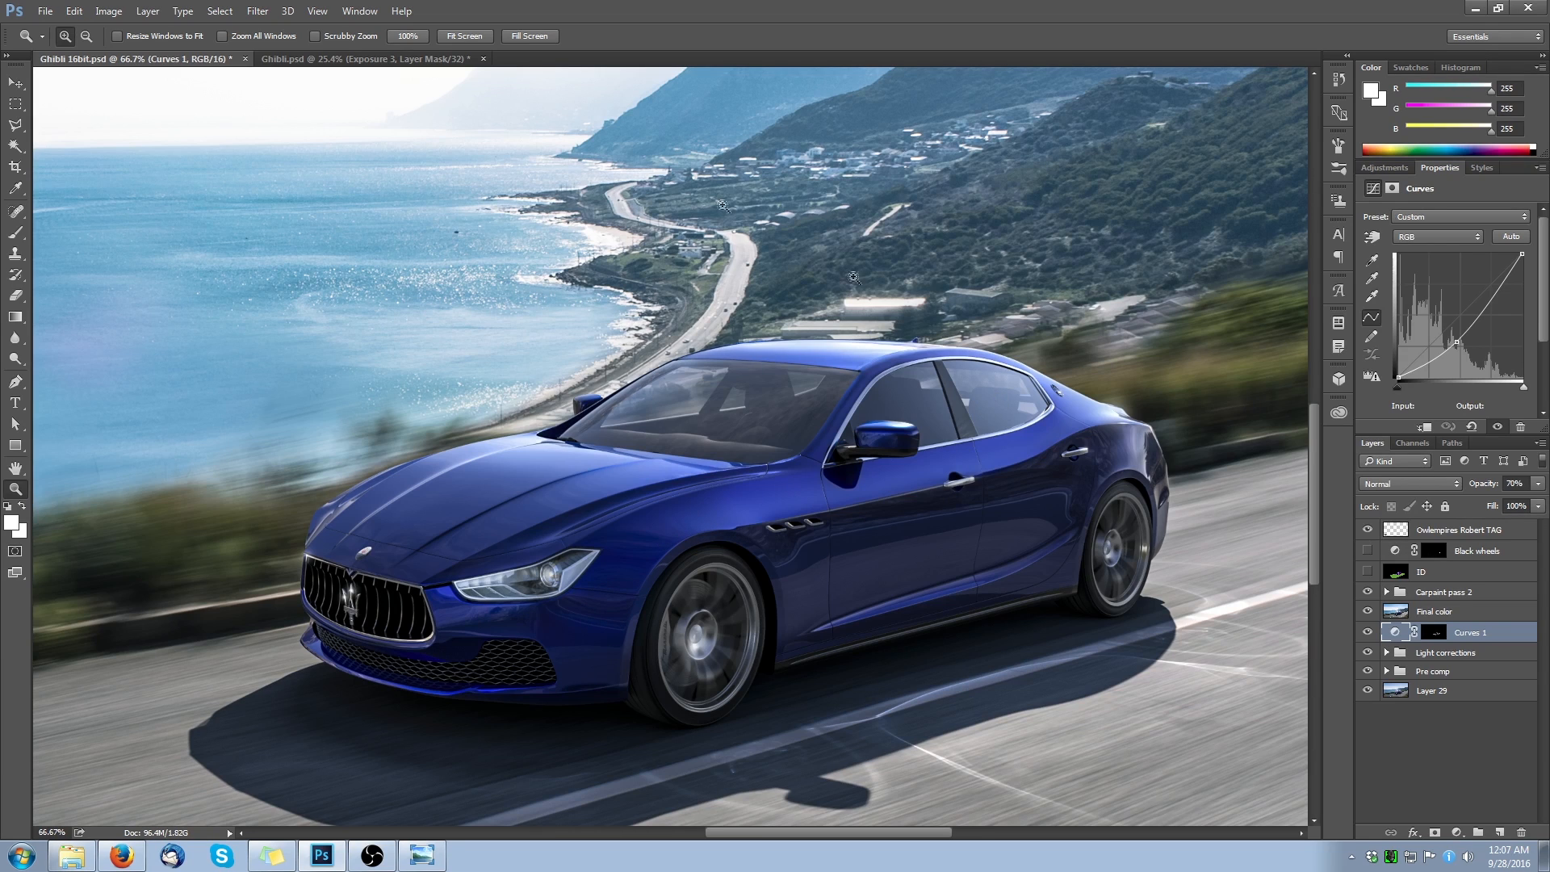
- Show the Black wheels adjustment and toggle it off and on to compare the car's rims up close
click(465, 35)
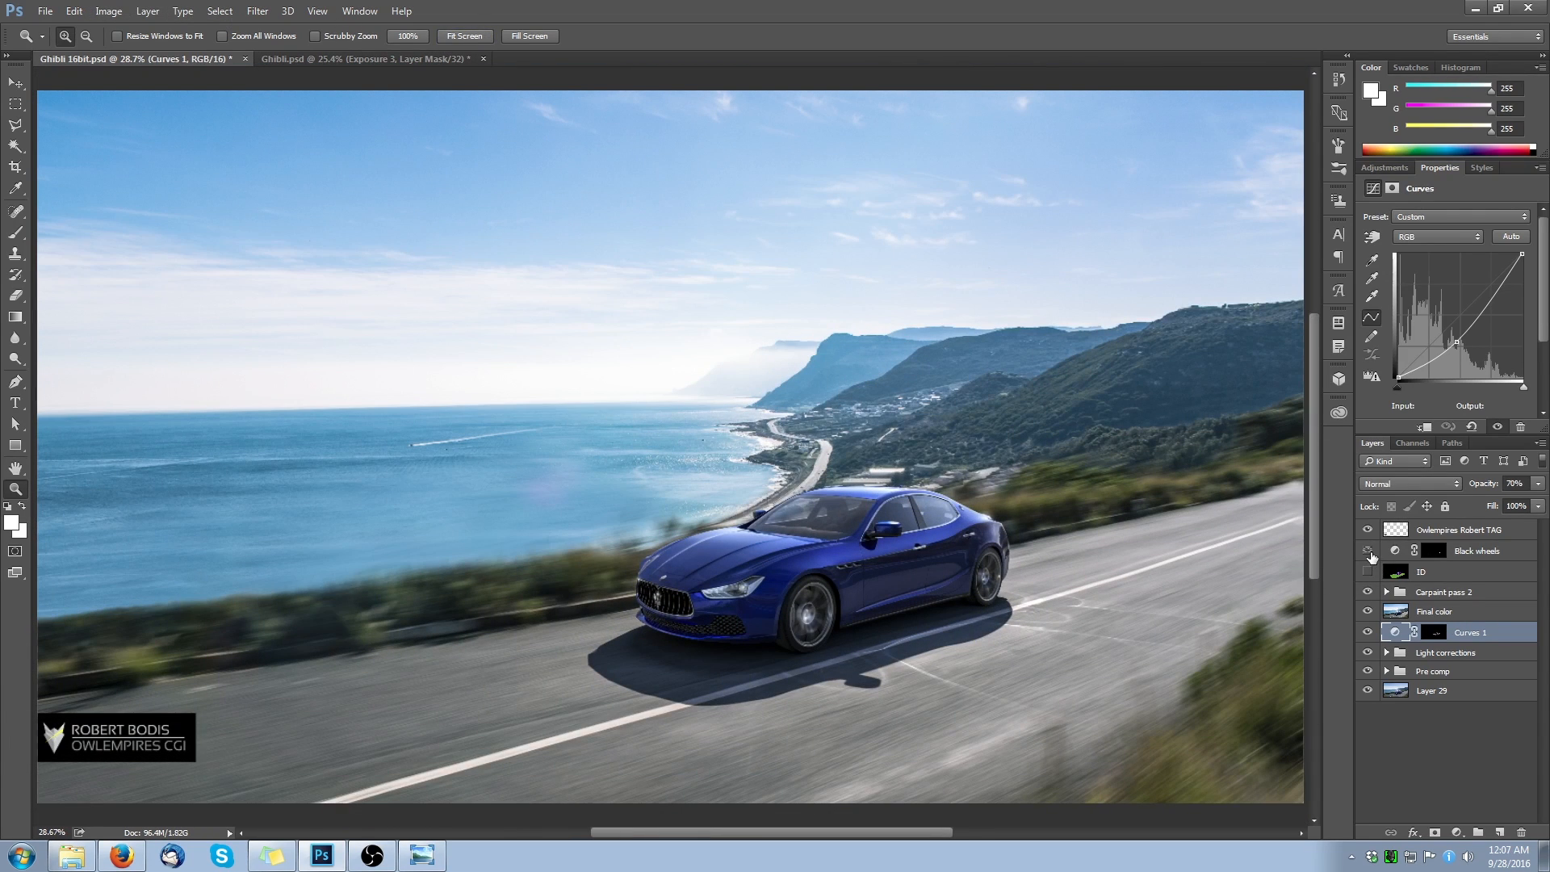
click(1368, 550)
click(911, 594)
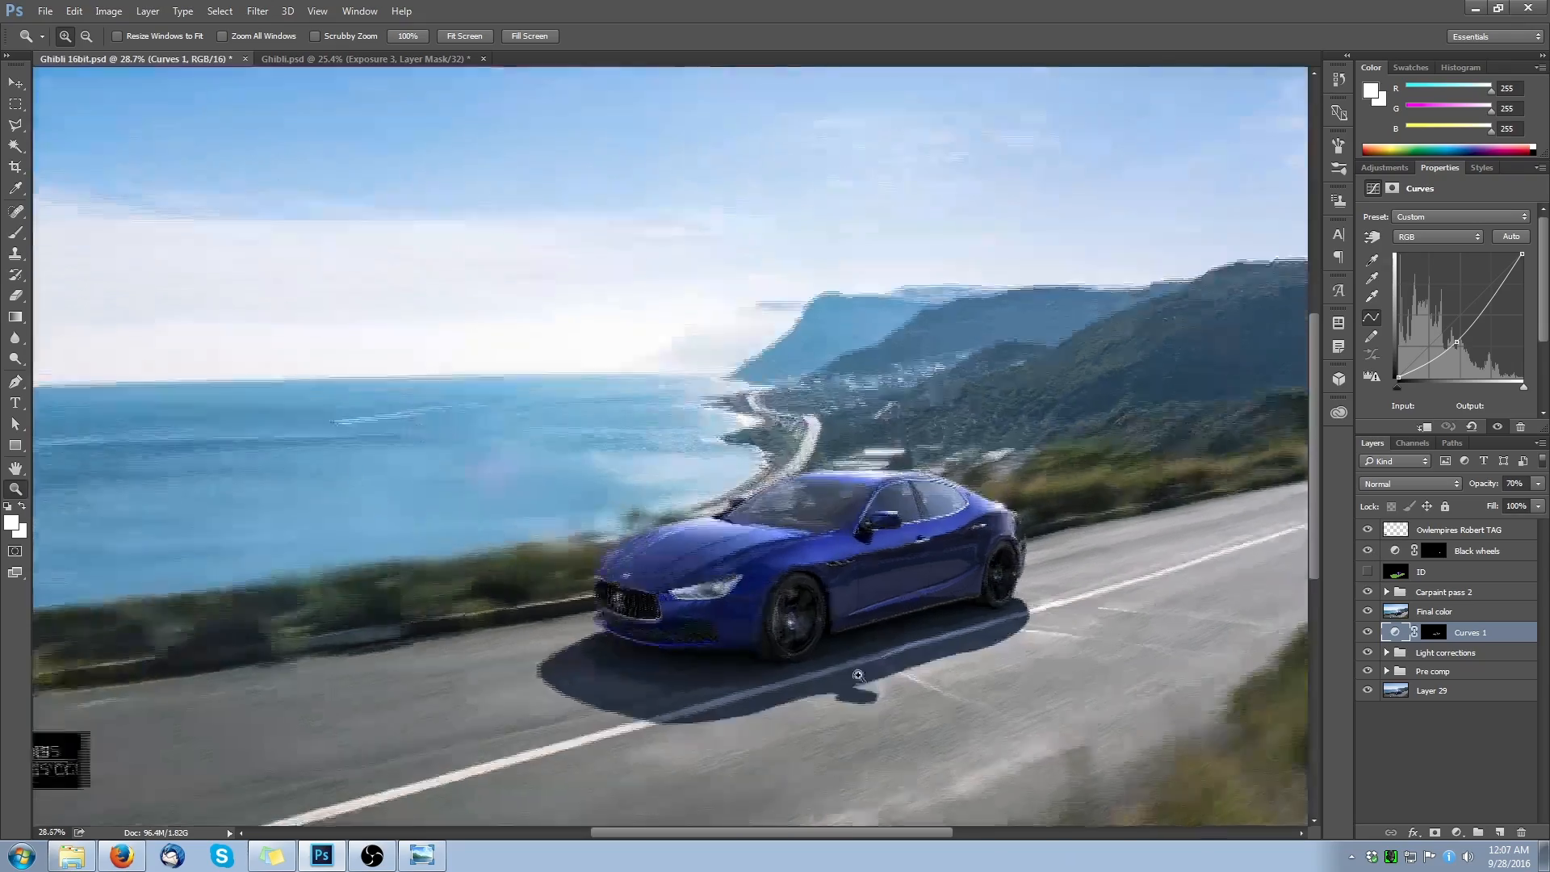
click(935, 633)
click(937, 610)
drag(947, 582, 982, 630)
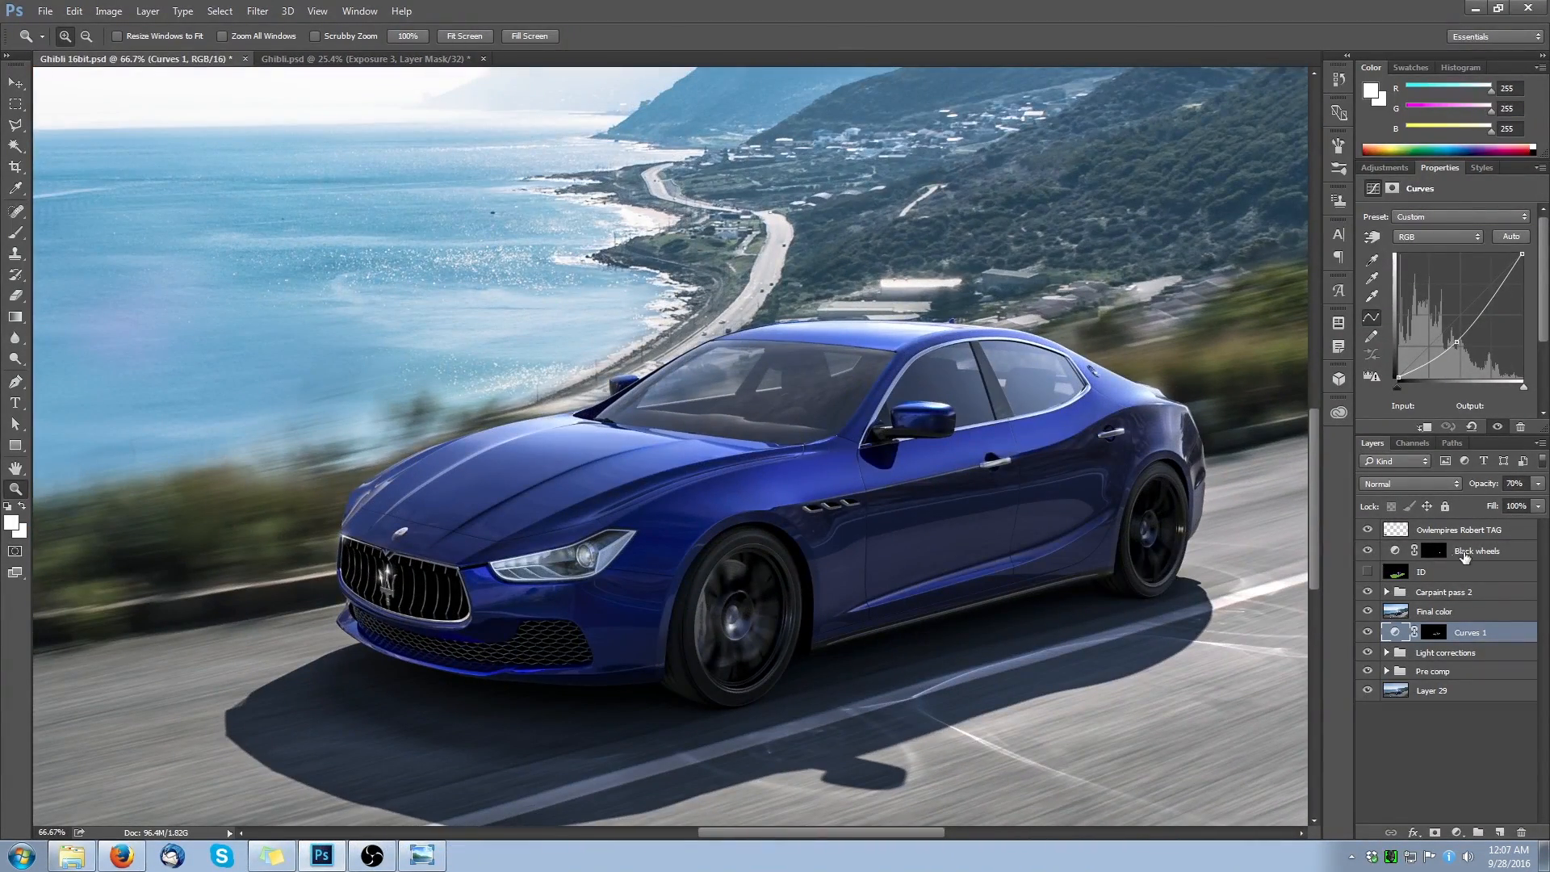
click(1368, 550)
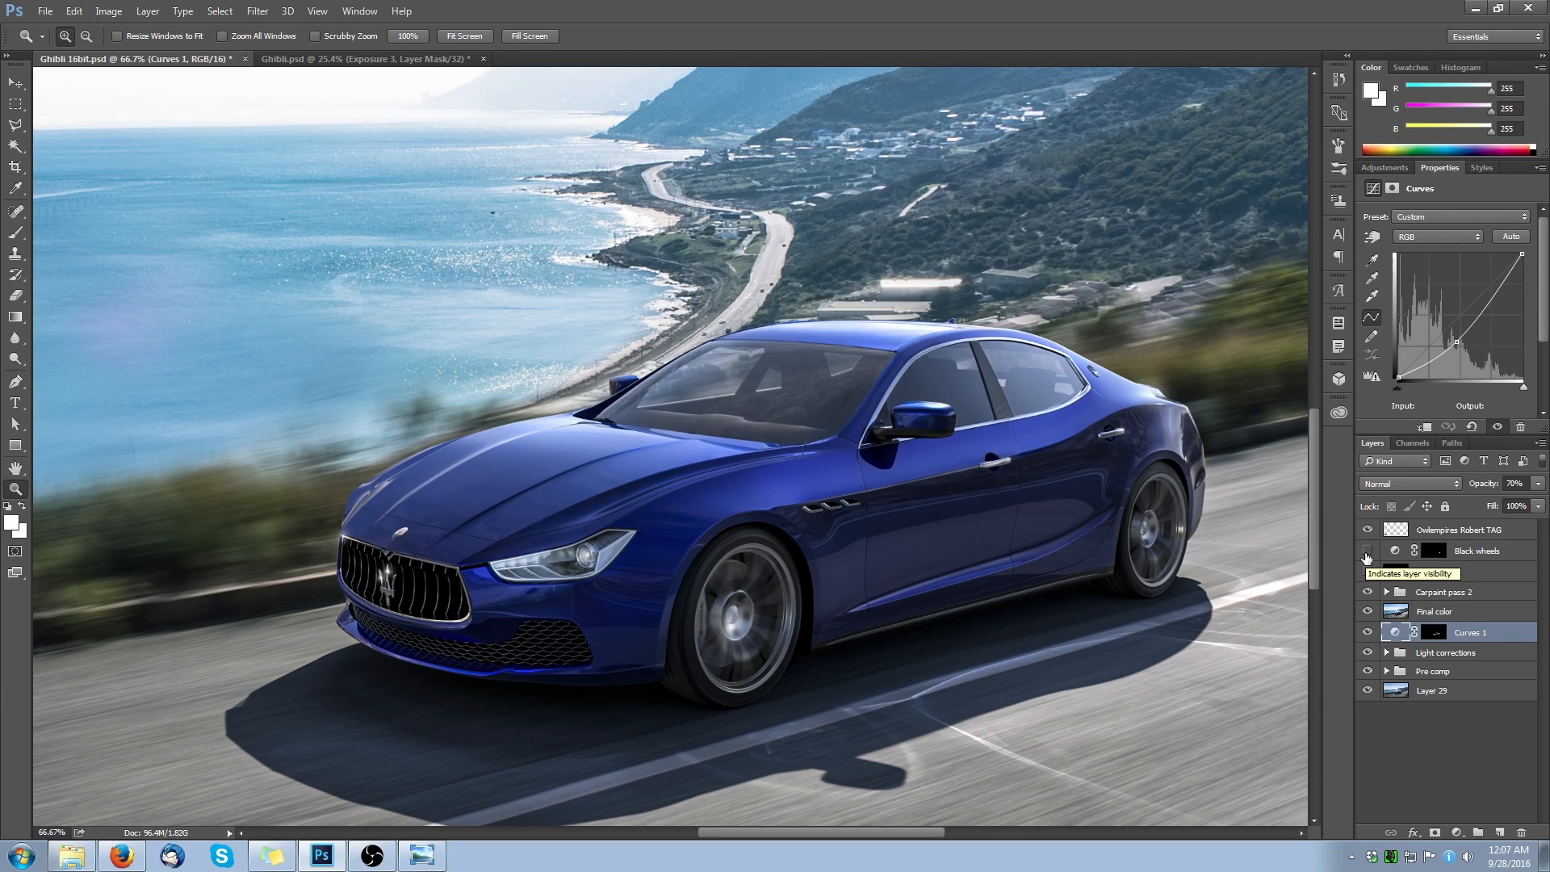
click(1367, 550)
- Select the Black wheels adjustment, hide it, and fit the whole image in view
click(1468, 554)
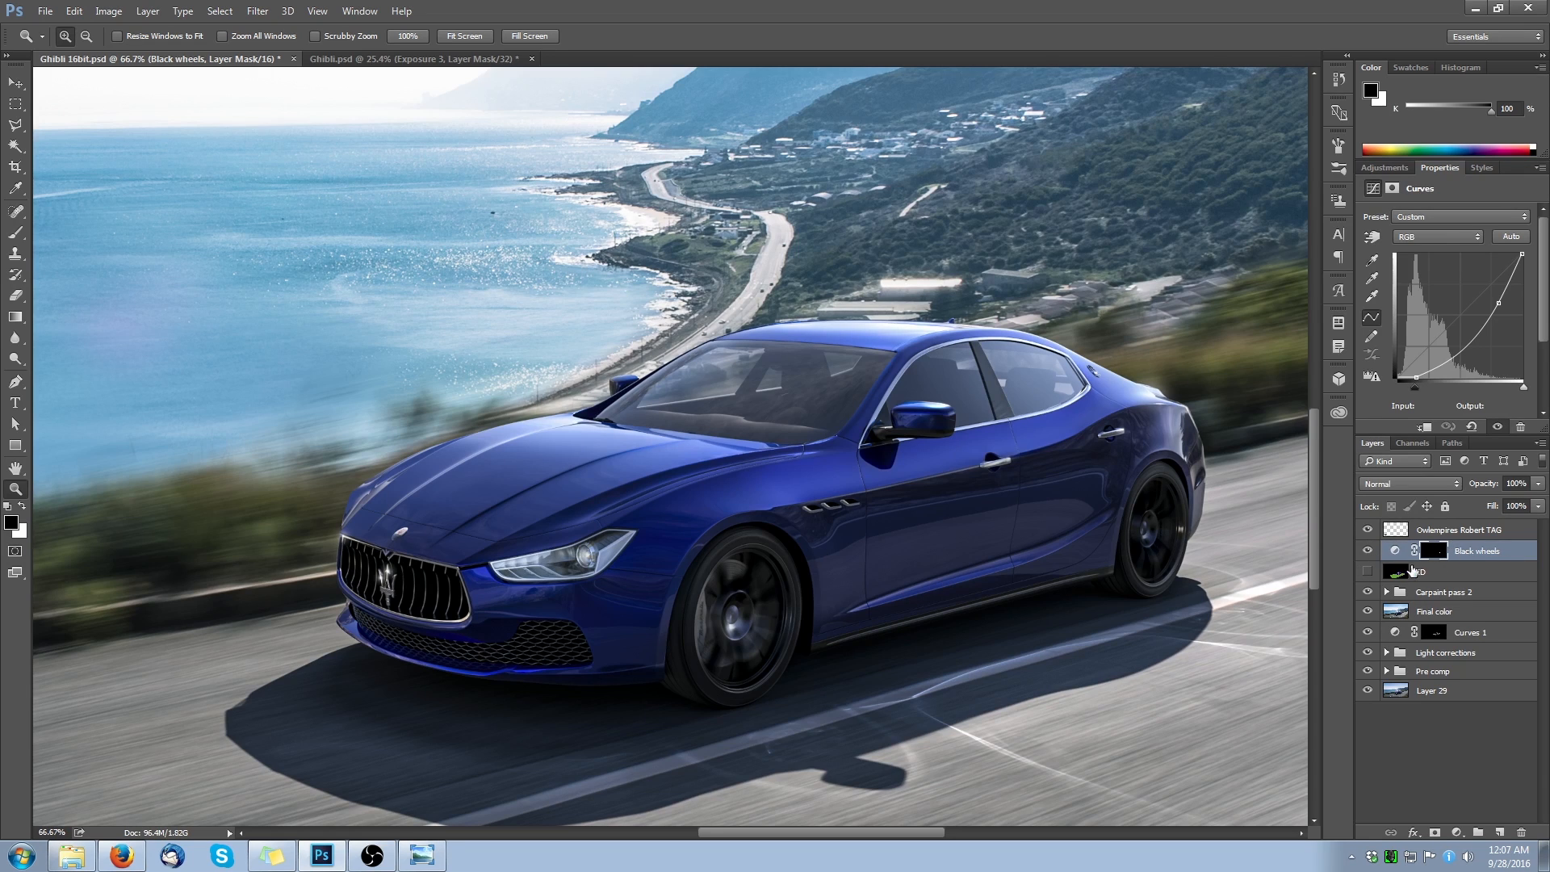
click(1368, 552)
click(465, 37)
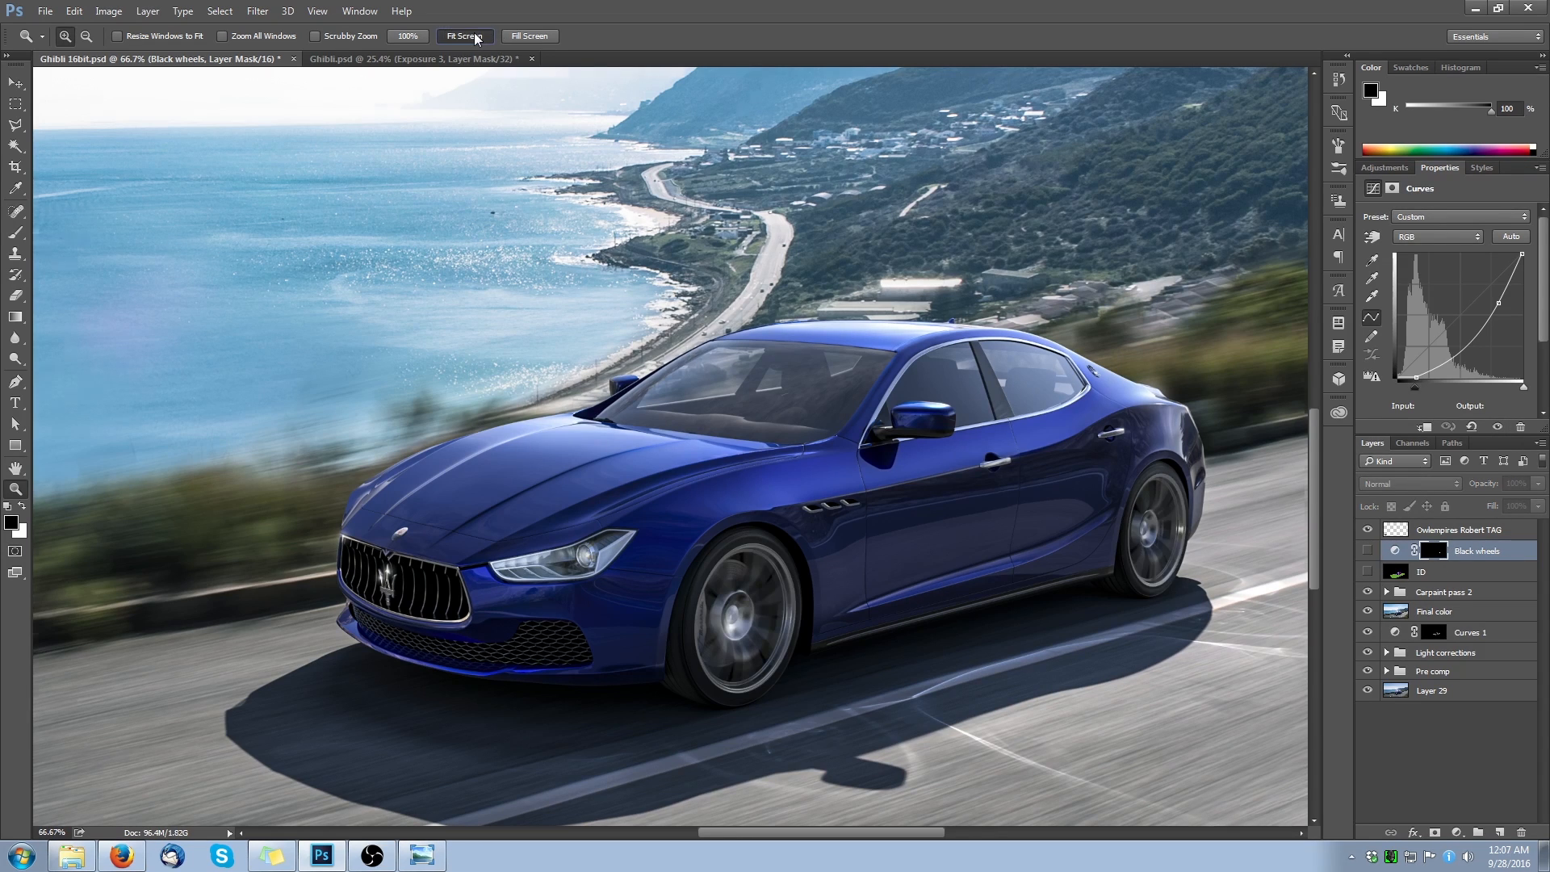